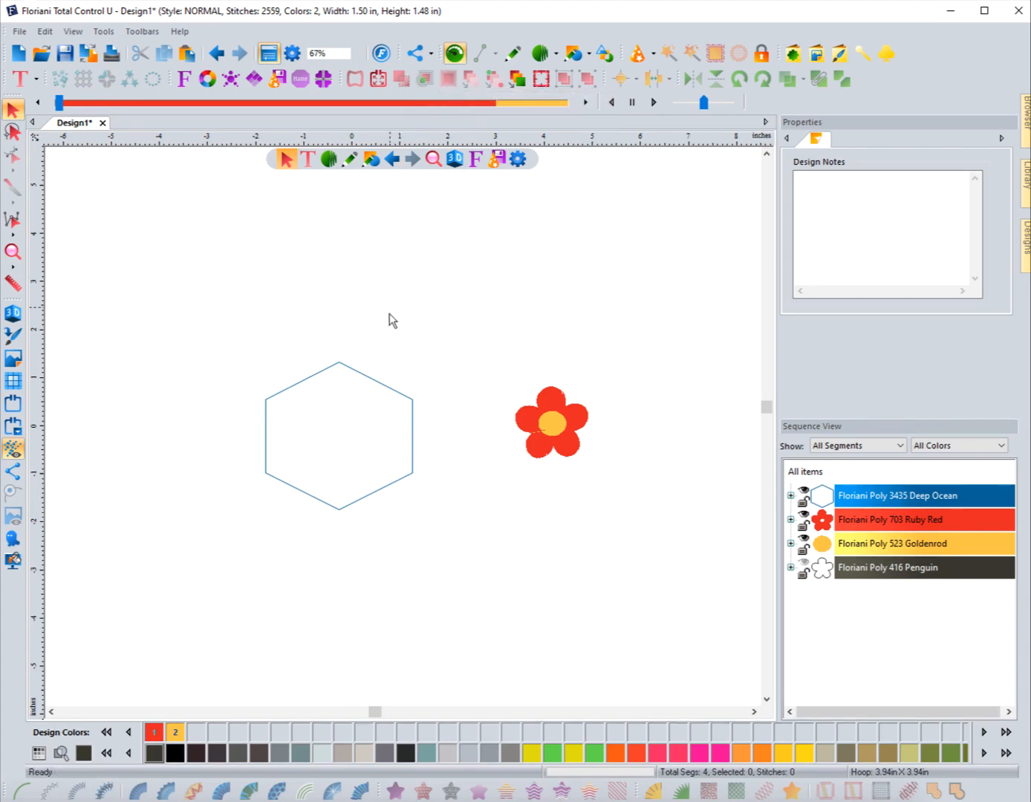
Step: Create two cascade outlines spaced 0.25 in around the hexagon and delete the new outlines
{"action": "left_click", "coordinate": [347, 366]}
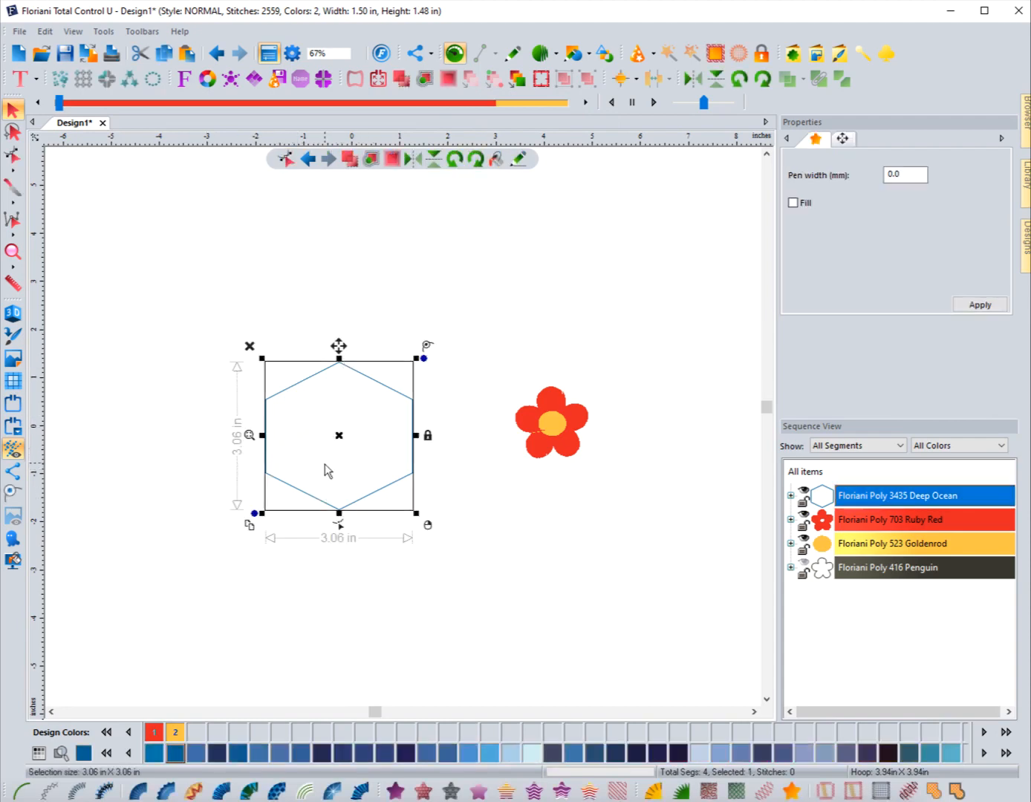
{"action": "left_click", "coordinate": [587, 54]}
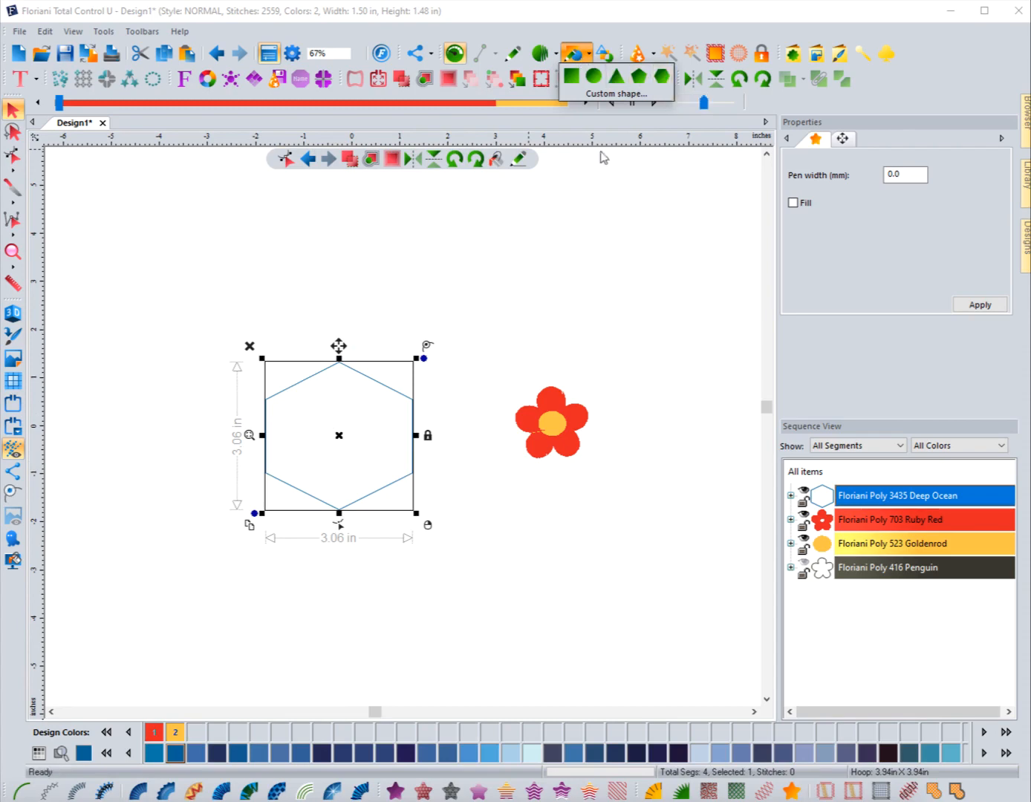
{"action": "left_click", "coordinate": [379, 283]}
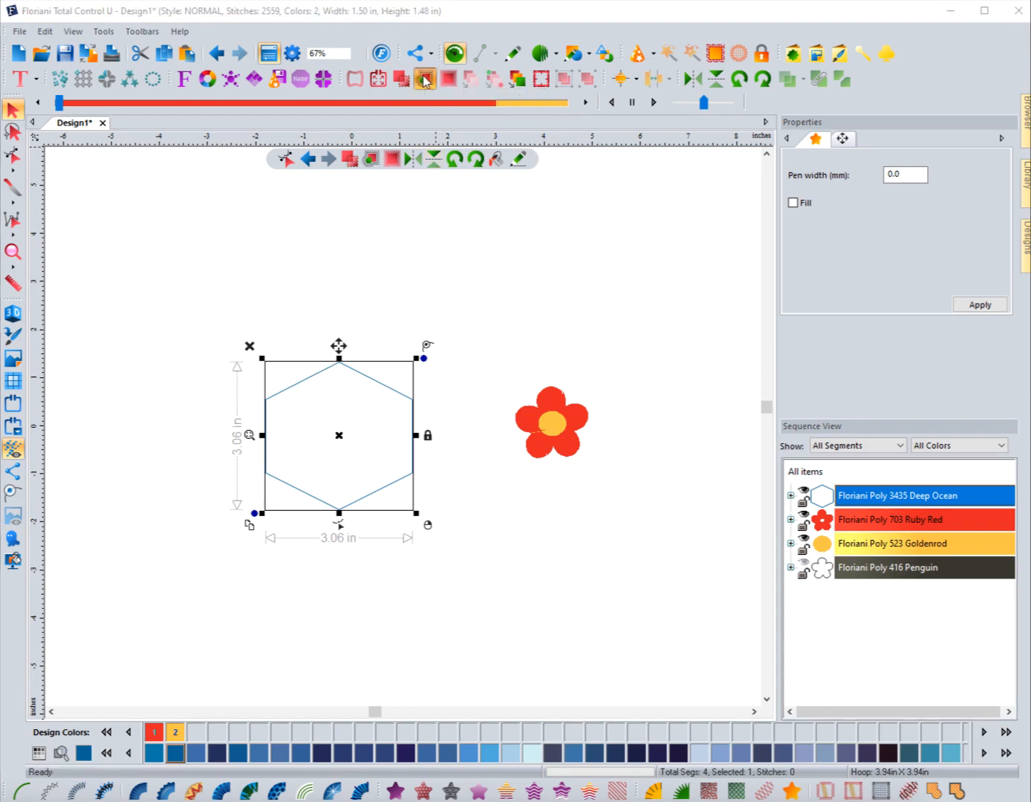
{"action": "left_click", "coordinate": [425, 78]}
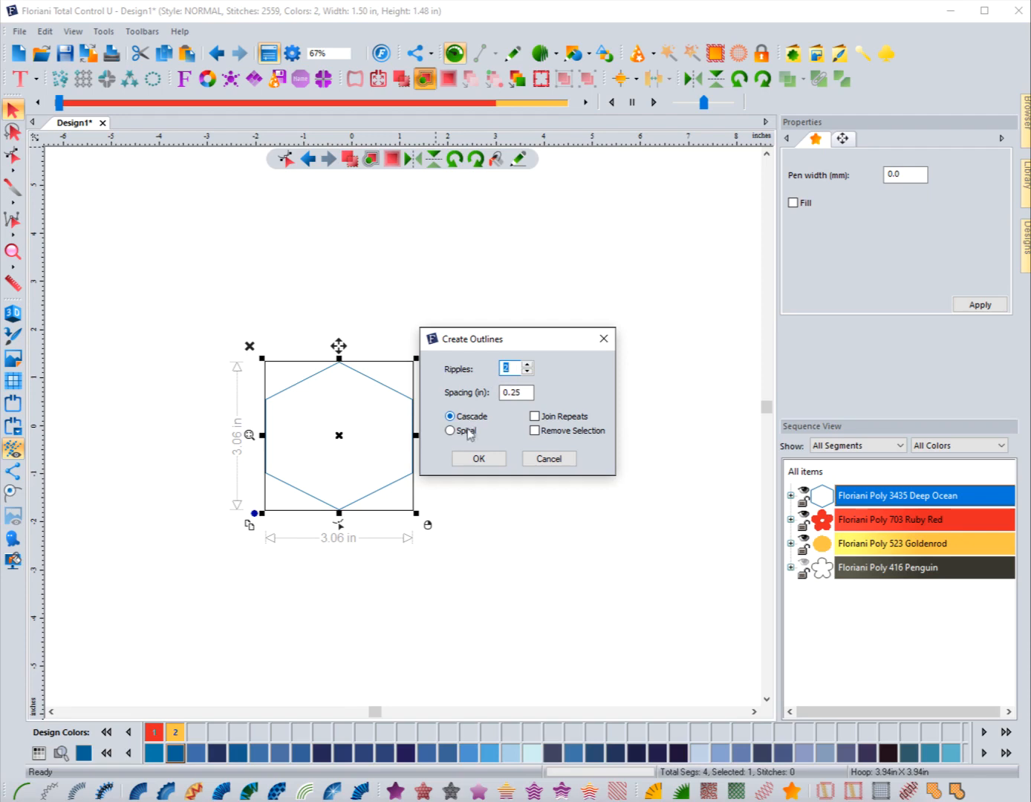
{"action": "left_click", "coordinate": [475, 458]}
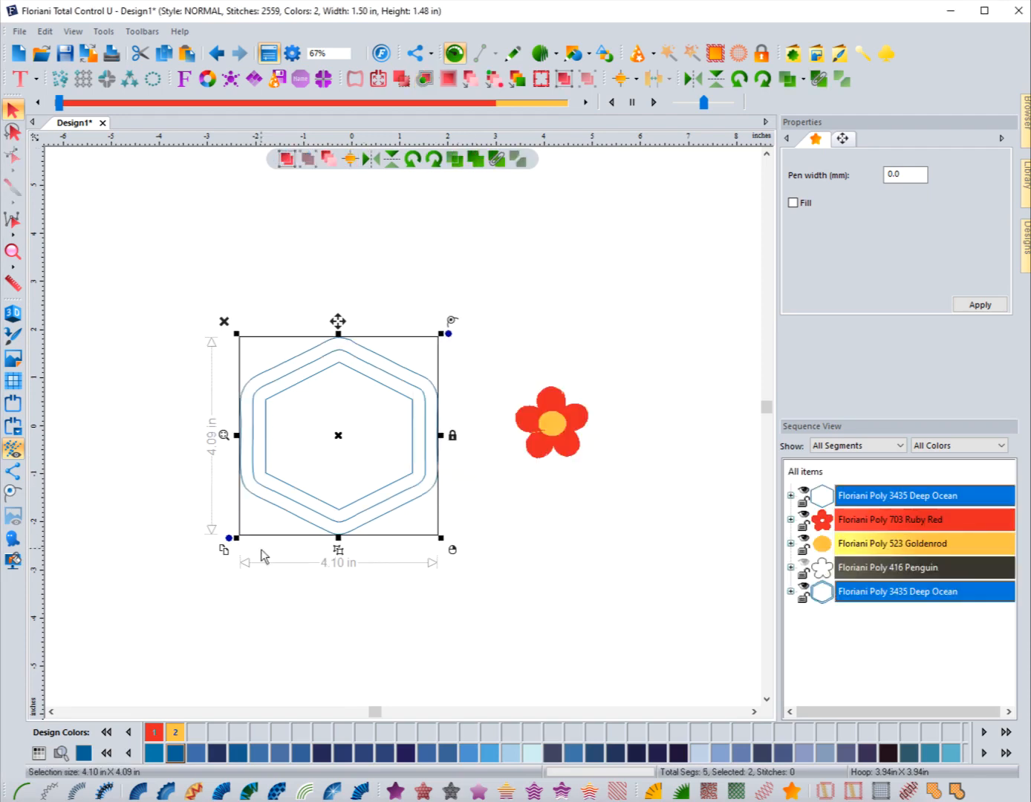
{"action": "left_click", "coordinate": [139, 538]}
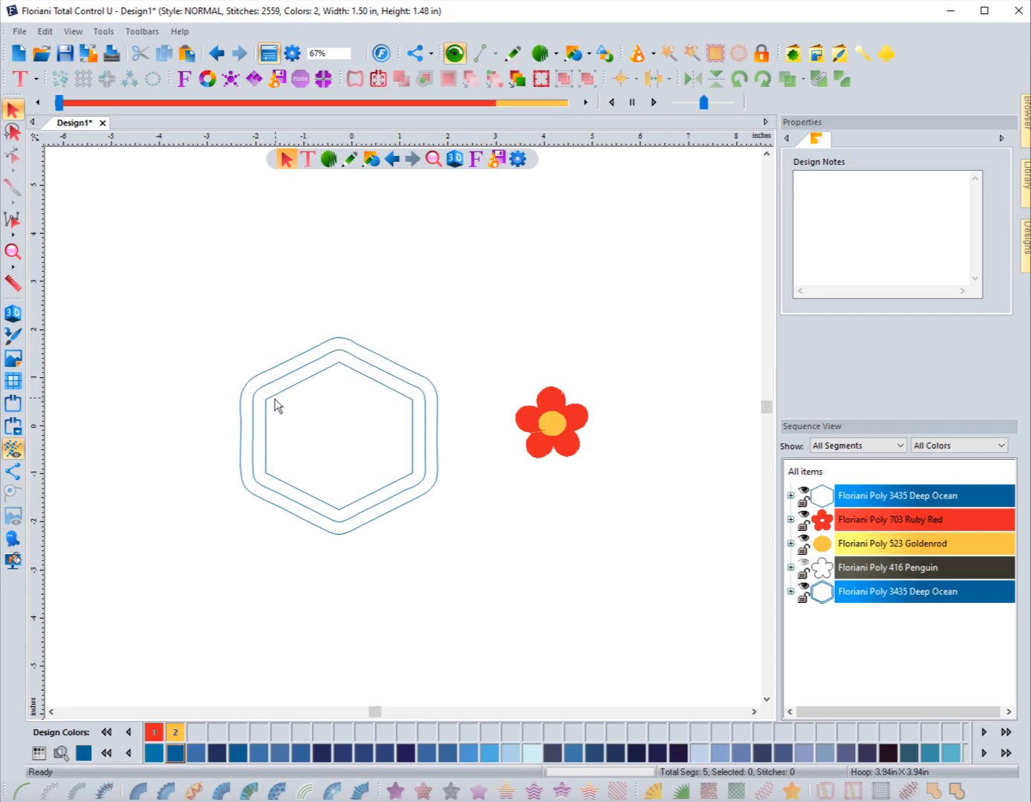
{"action": "left_click", "coordinate": [851, 594]}
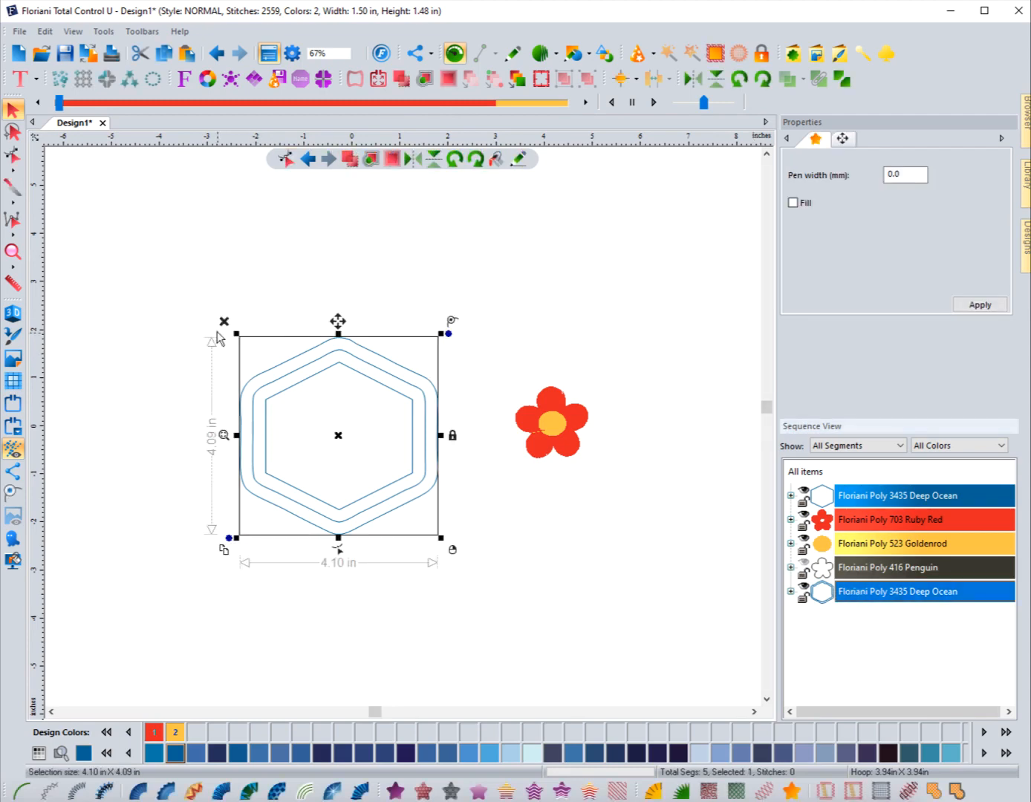
{"action": "key", "text": "Delete"}
Step: Create a spiral outline with 2 ripples and 0.25 in spacing around the hexagon and delete it
{"action": "left_click", "coordinate": [295, 384]}
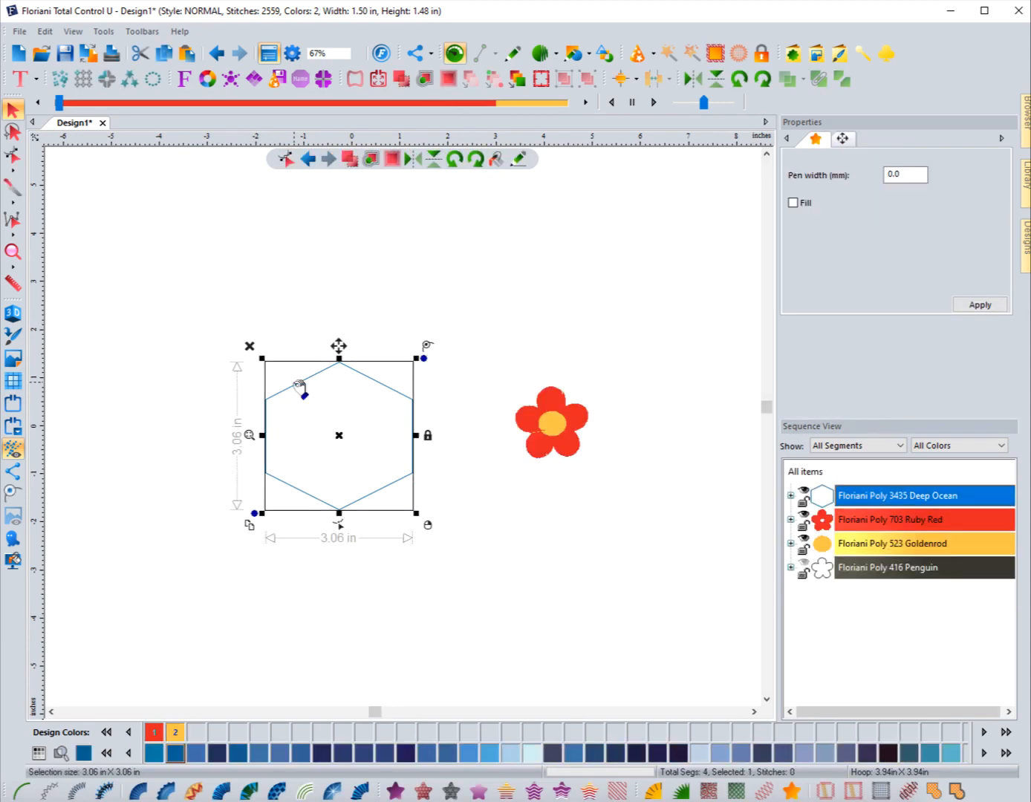
{"action": "left_click", "coordinate": [424, 80]}
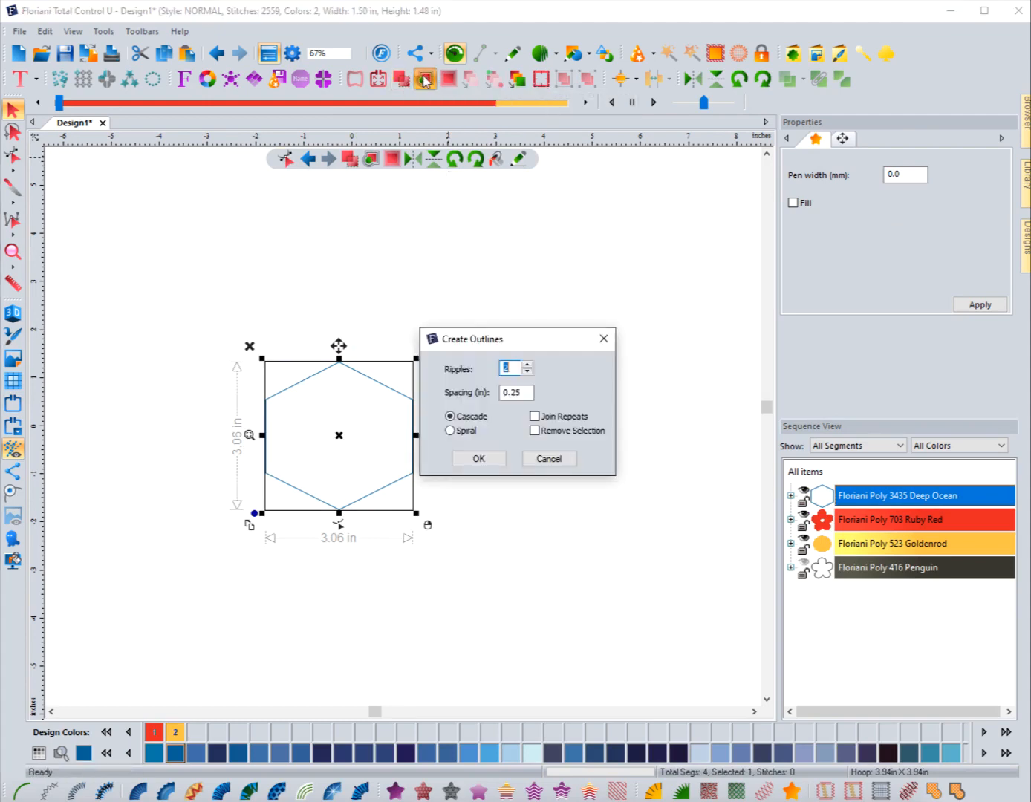
{"action": "left_click", "coordinate": [450, 430]}
{"action": "left_click", "coordinate": [507, 392]}
{"action": "left_click", "coordinate": [492, 460]}
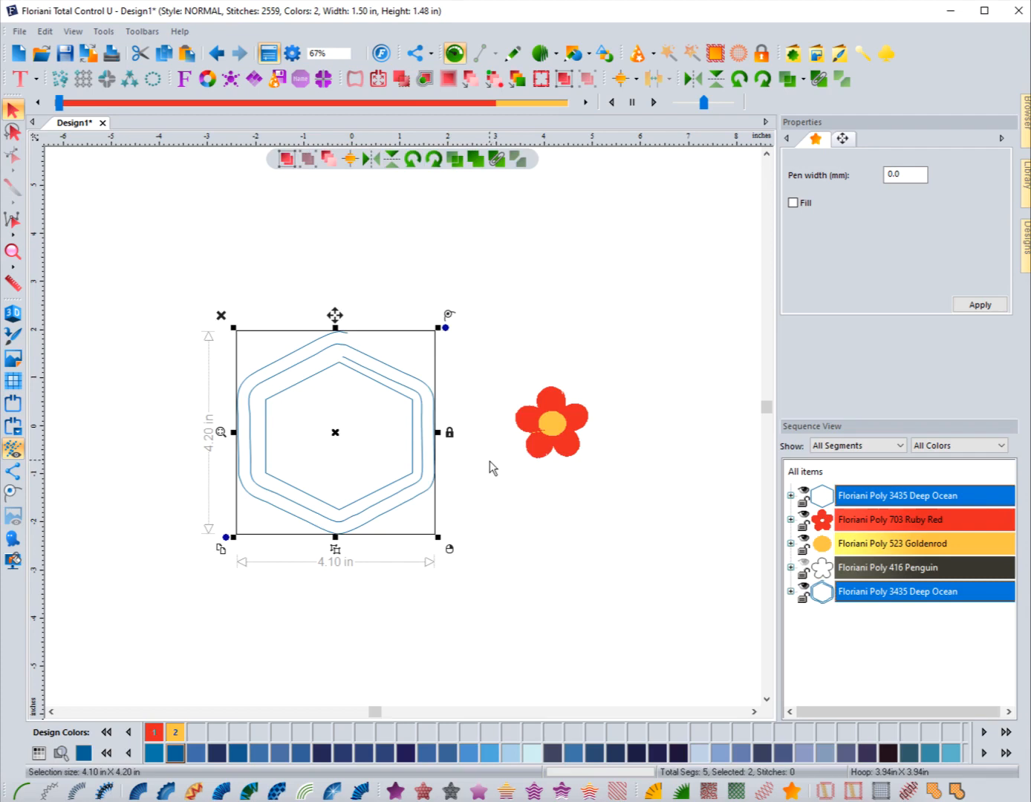
{"action": "left_click", "coordinate": [116, 403]}
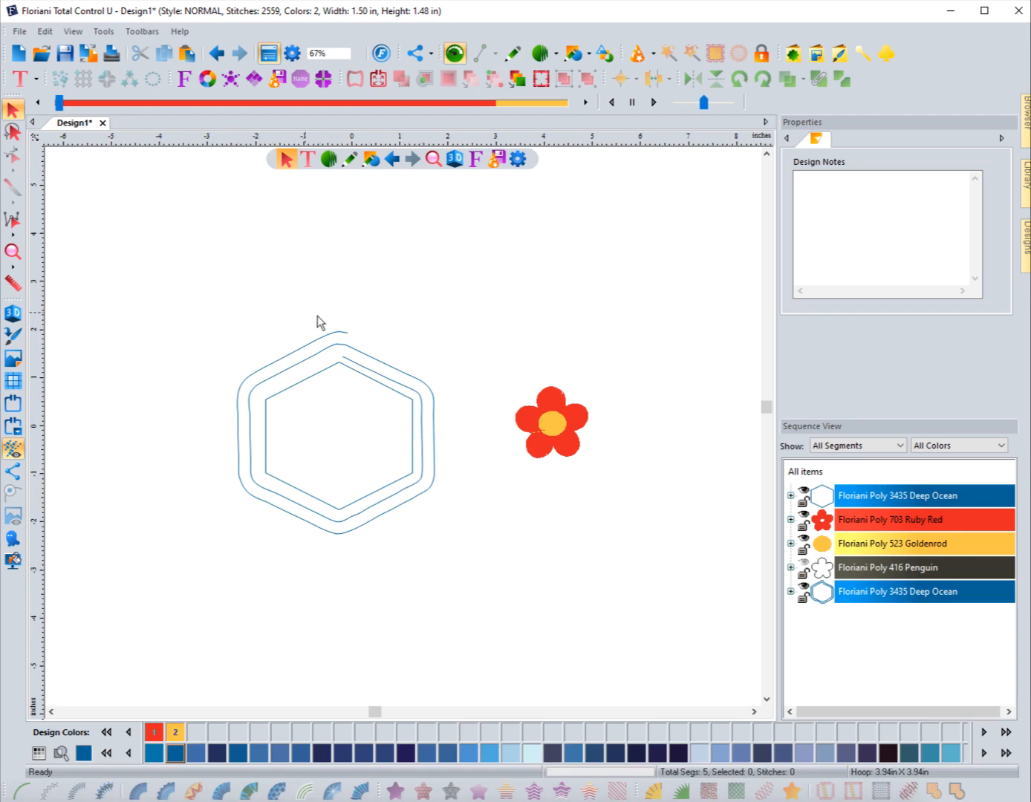
{"action": "left_click", "coordinate": [354, 350]}
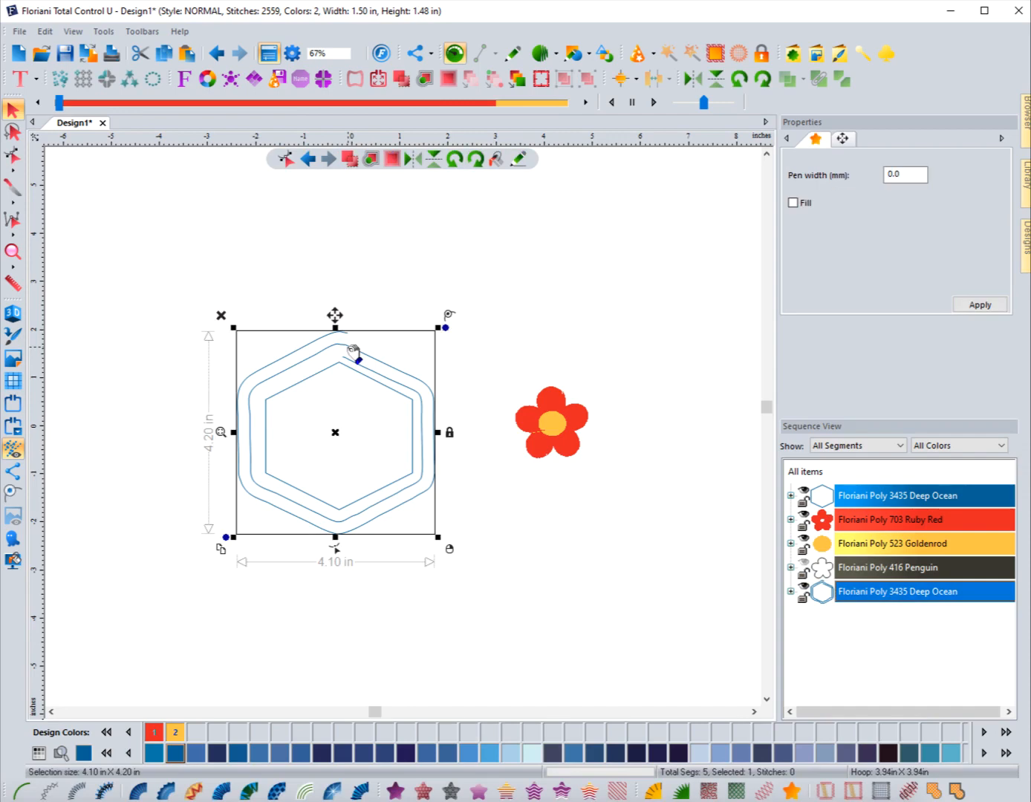
{"action": "left_click", "coordinate": [221, 316]}
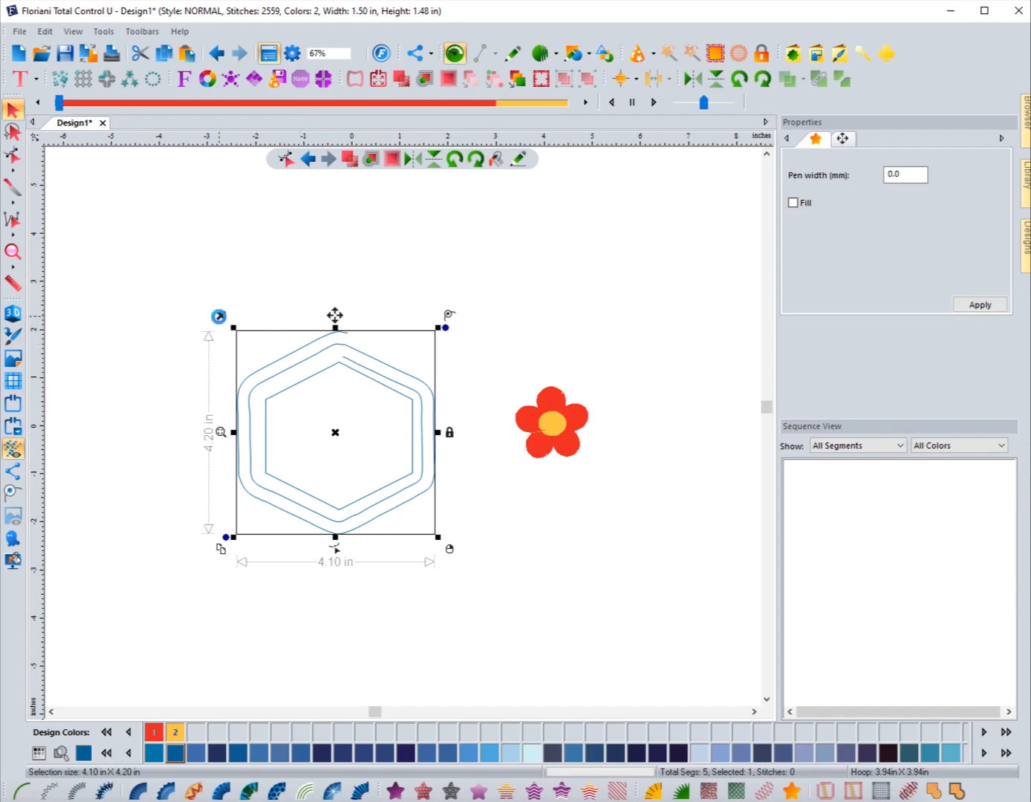
Step: Create two cascade outlines spaced 0.25 in around the hexagon with Join Repeats enabled
{"action": "left_click", "coordinate": [330, 371]}
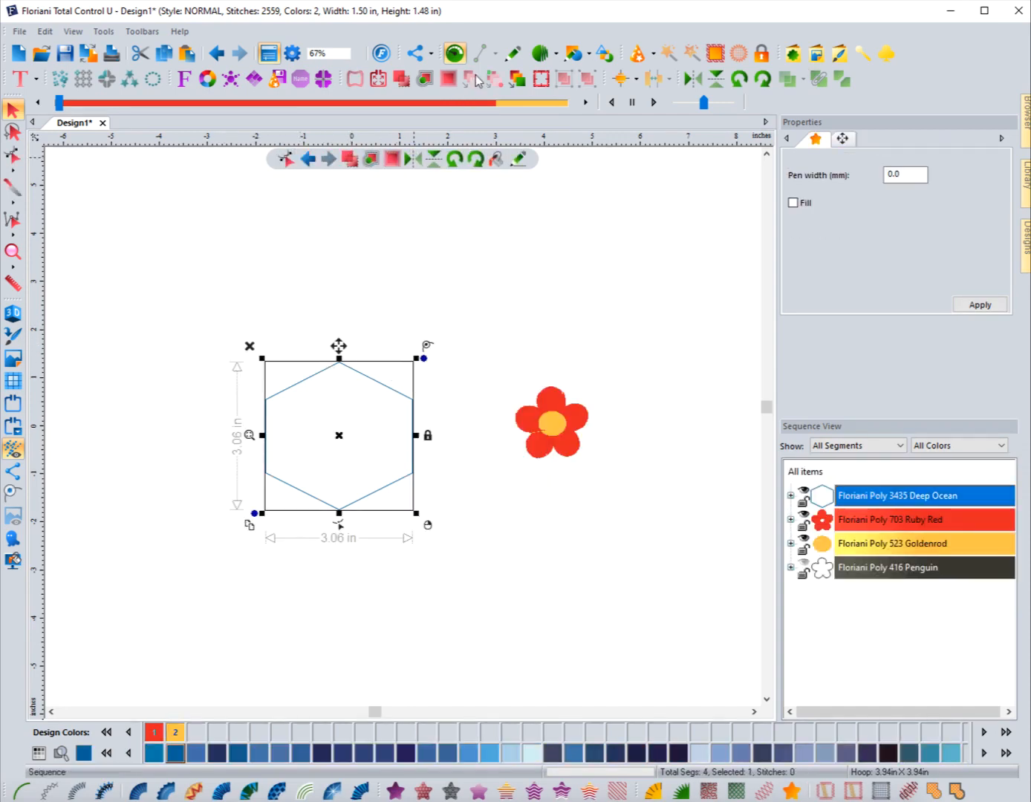
{"action": "left_click", "coordinate": [425, 81]}
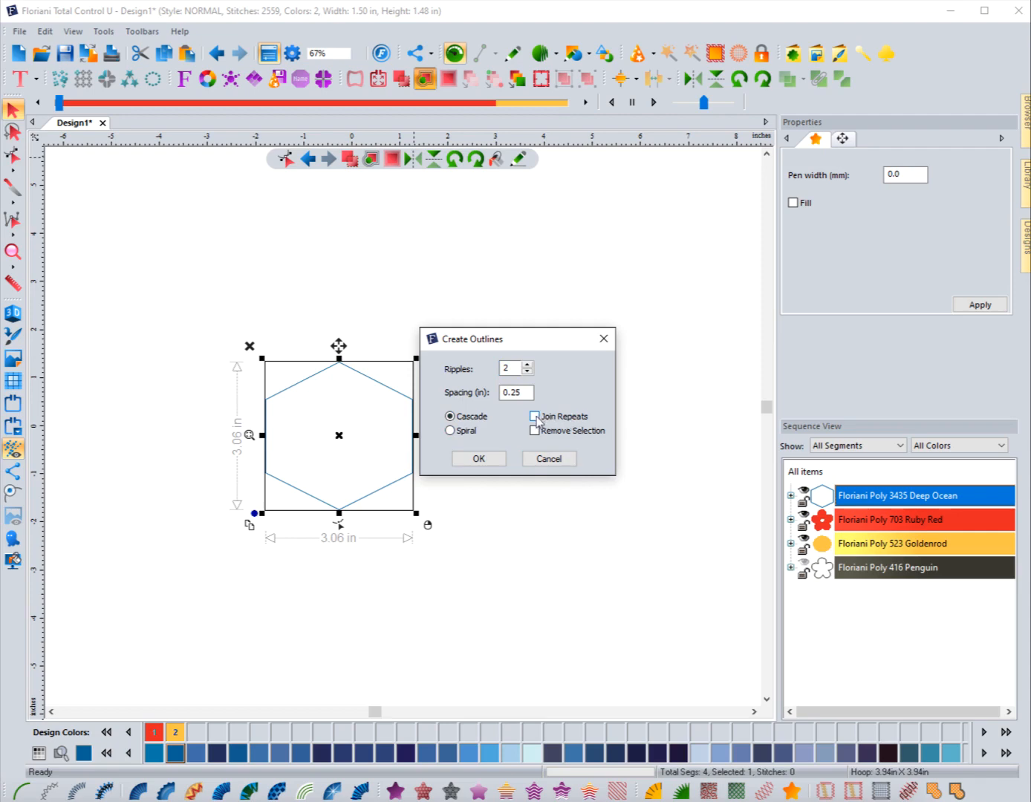
{"action": "left_click", "coordinate": [489, 460]}
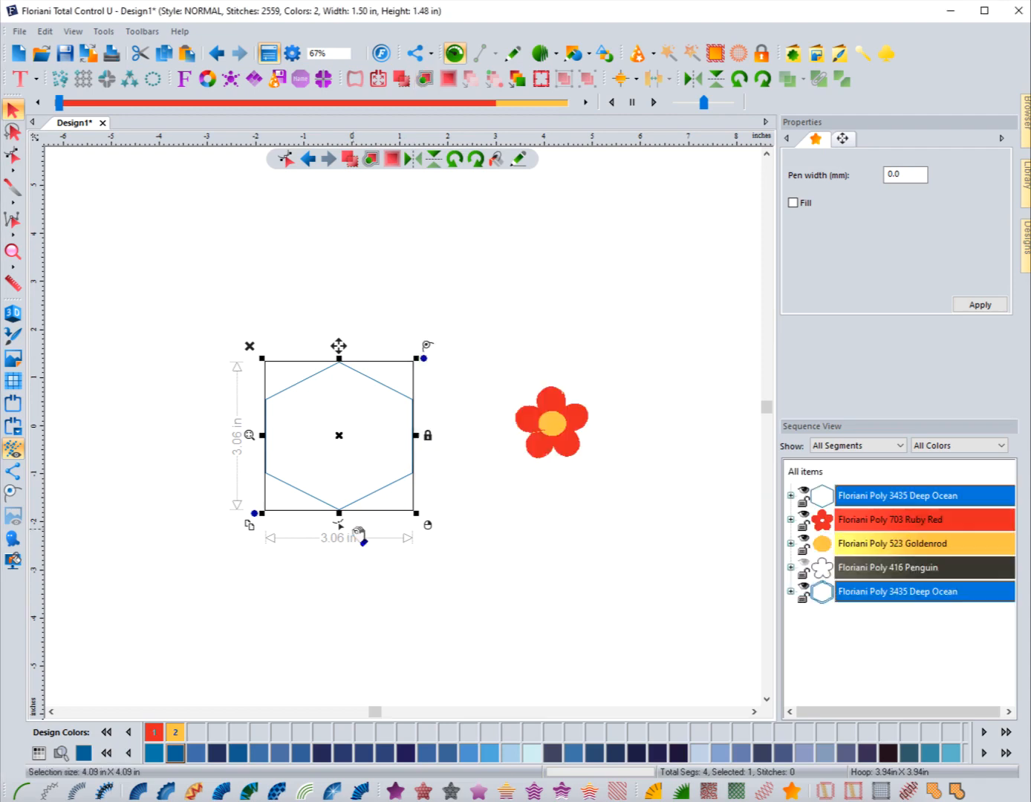
{"action": "left_click", "coordinate": [182, 438]}
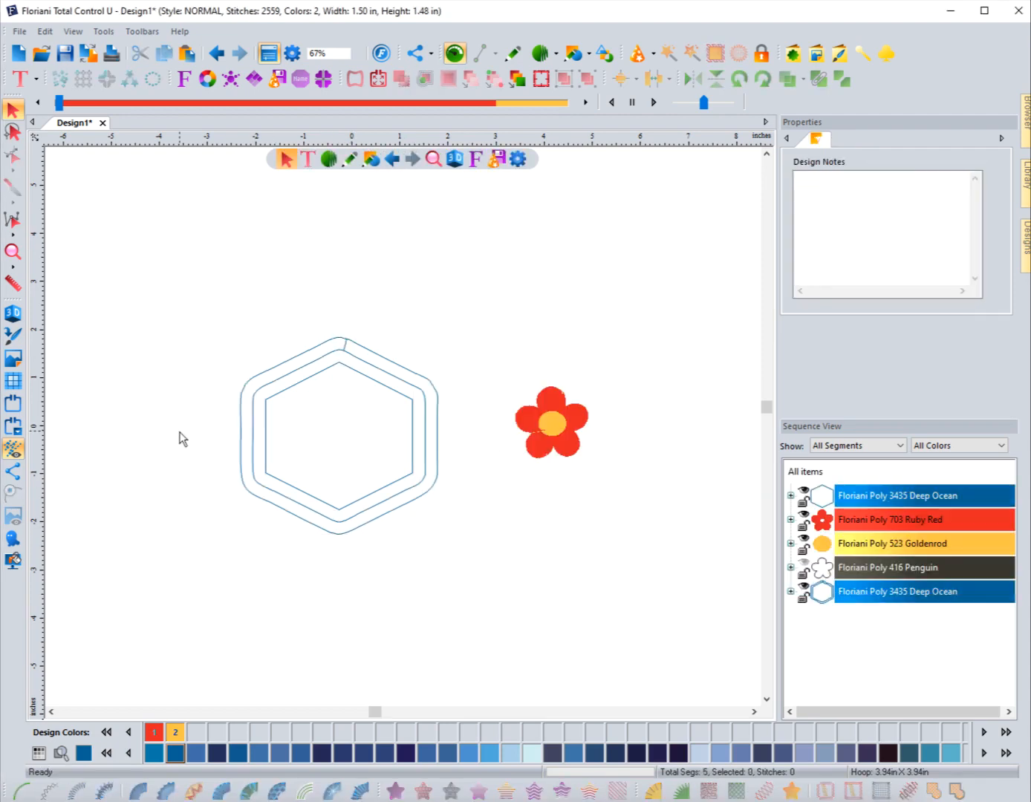
Step: Convert the joined outlines around the hexagon to a single run stitch and turn on the 3D view
{"action": "left_click", "coordinate": [344, 341]}
{"action": "left_click", "coordinate": [361, 367]}
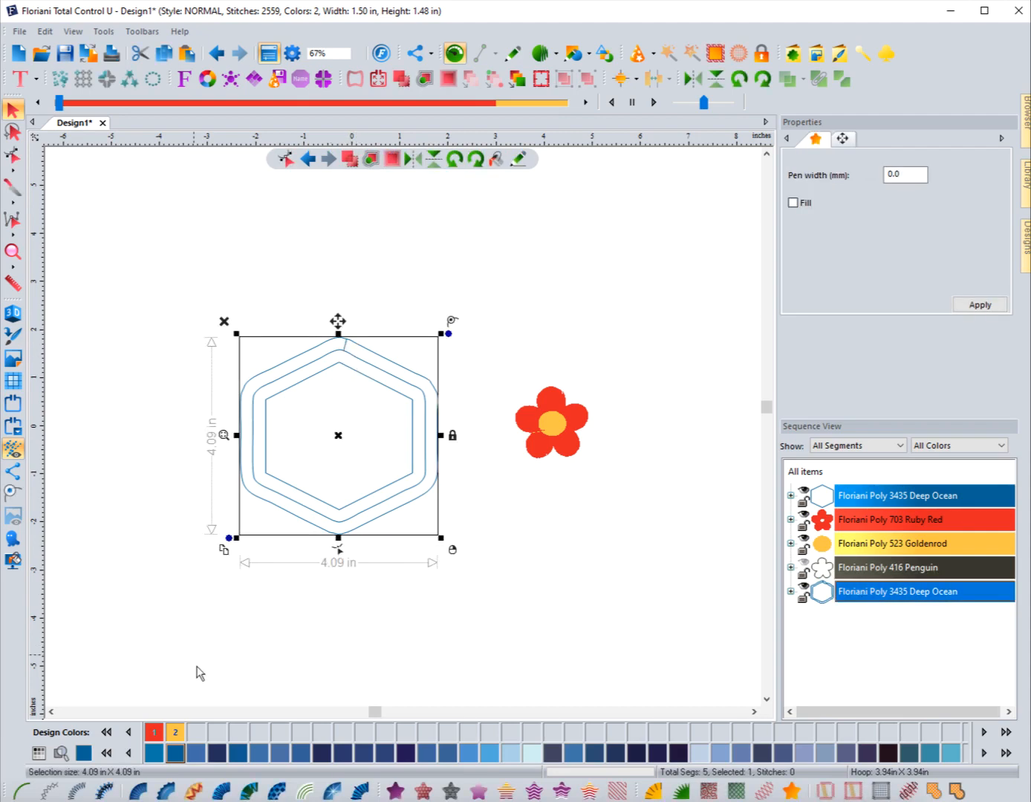
{"action": "left_click", "coordinate": [21, 791]}
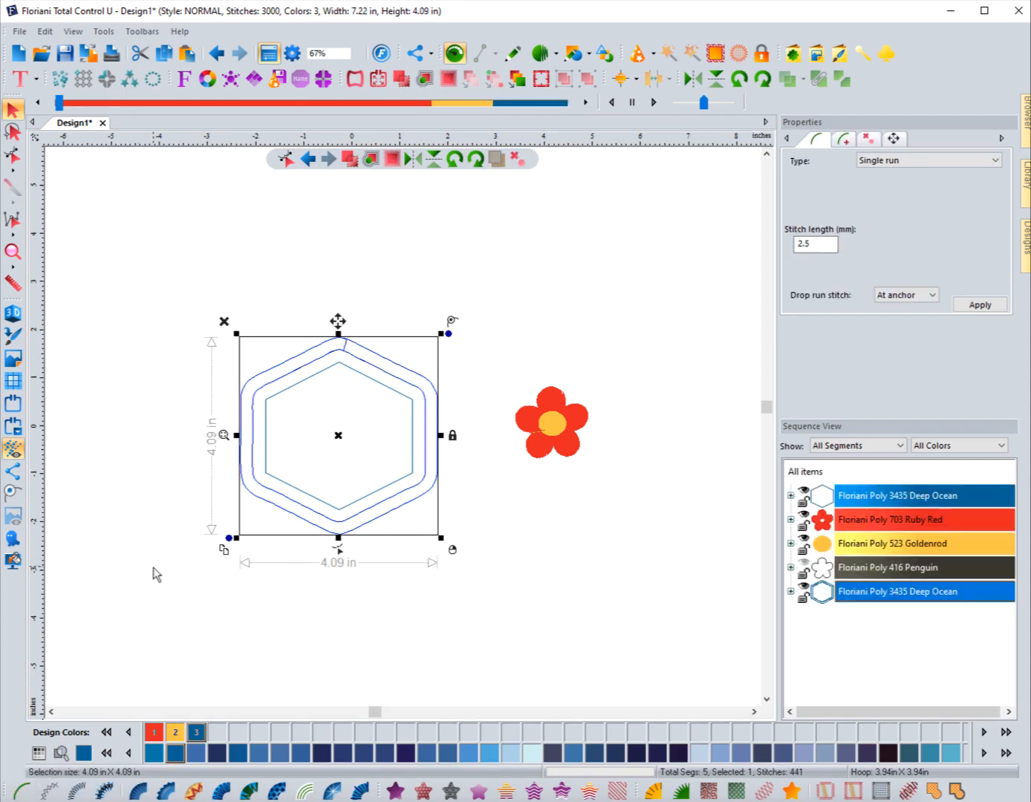
{"action": "left_click", "coordinate": [112, 456]}
{"action": "left_click", "coordinate": [13, 313]}
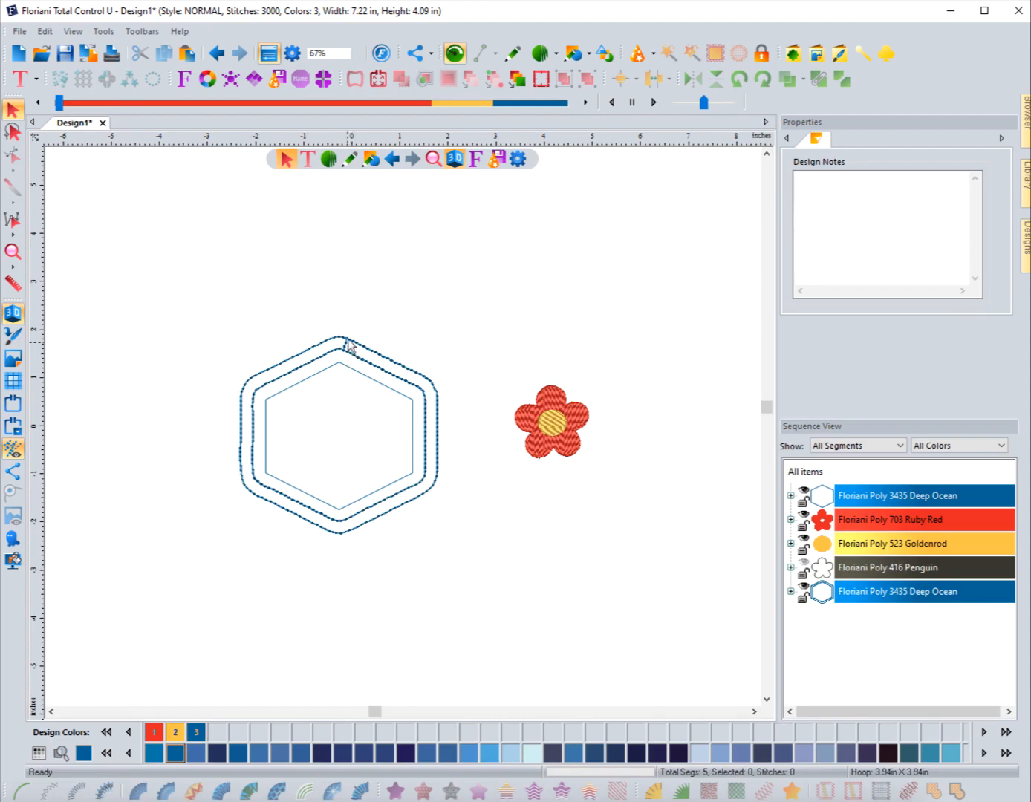
Step: Undo the run stitch conversion and the creation of the joined outlines
{"action": "left_click", "coordinate": [218, 53]}
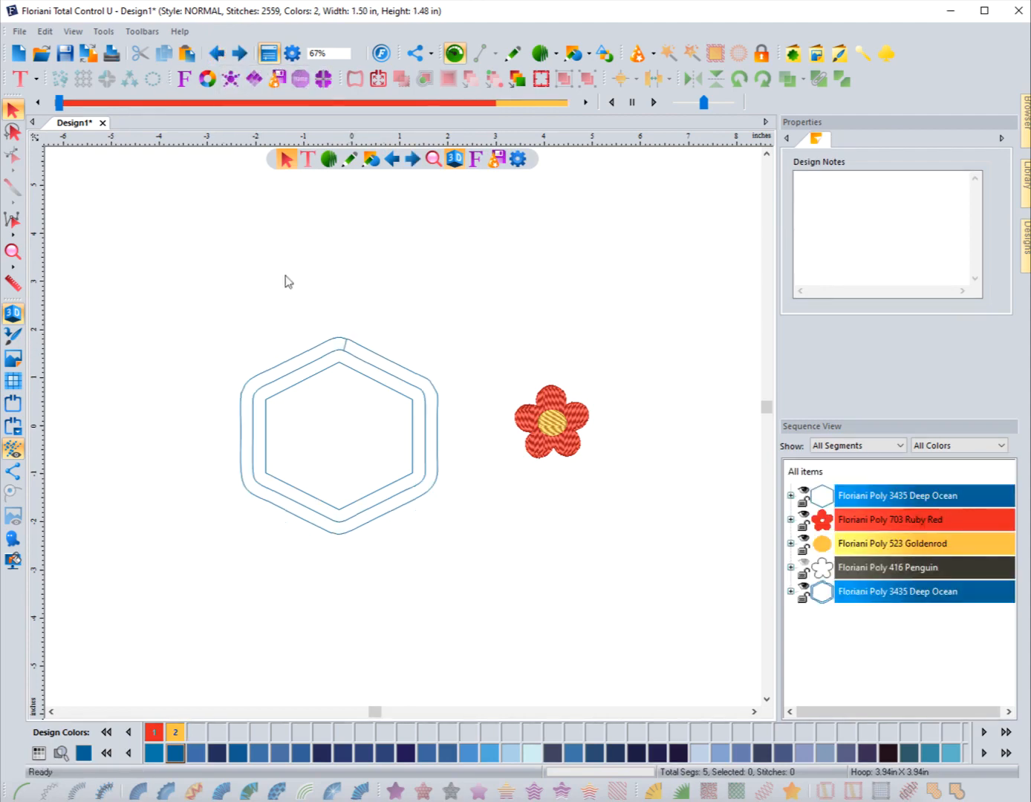
{"action": "left_click", "coordinate": [218, 53]}
Step: Replace the hexagon with four unjoined cascade outlines spaced 0.25 in using Remove Selection, and undo the replacement
{"action": "left_click", "coordinate": [343, 367]}
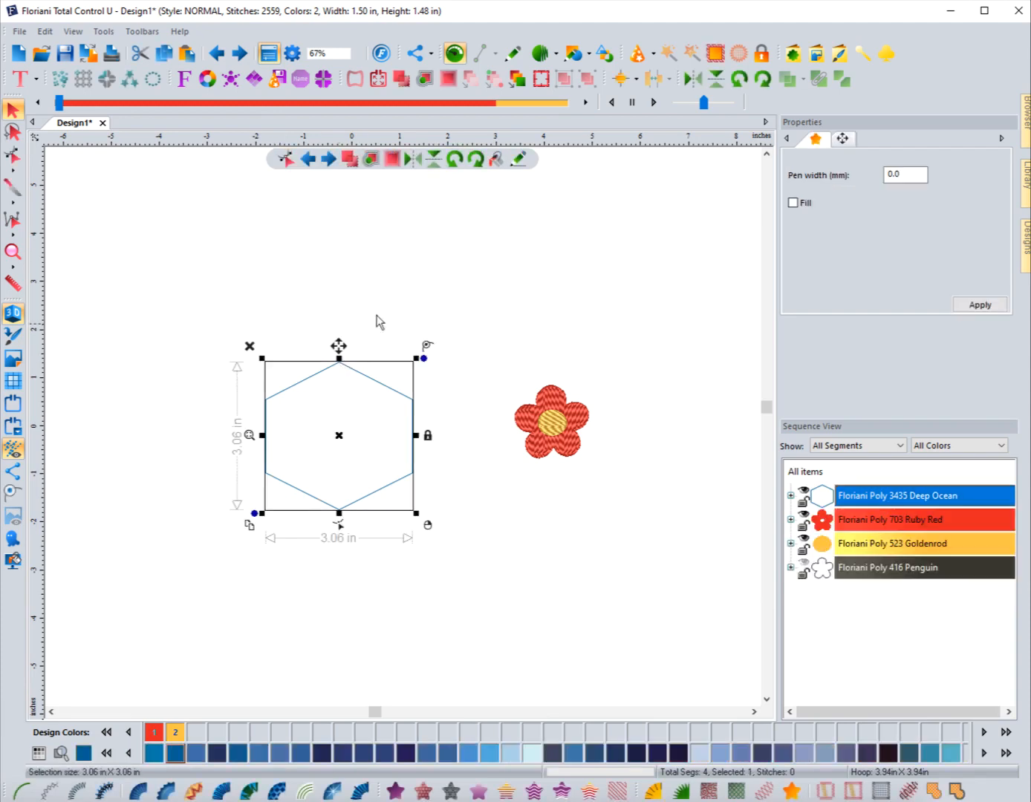
{"action": "left_click", "coordinate": [425, 80]}
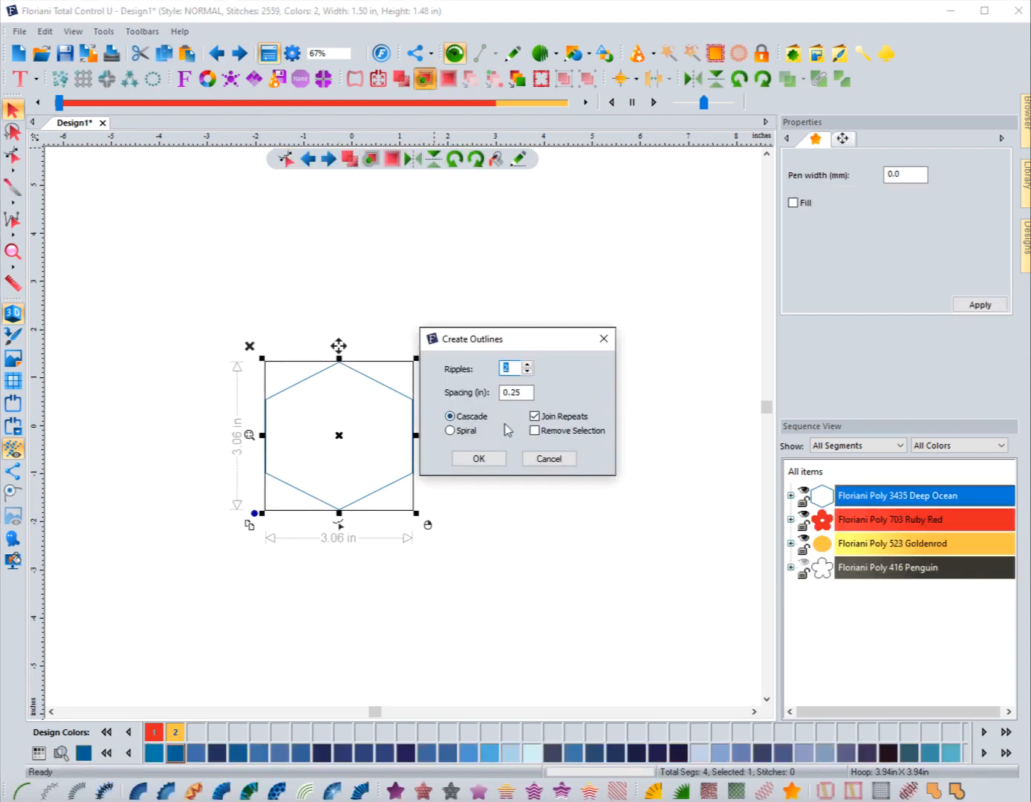
{"action": "double_click", "coordinate": [509, 367]}
{"action": "left_click", "coordinate": [478, 458]}
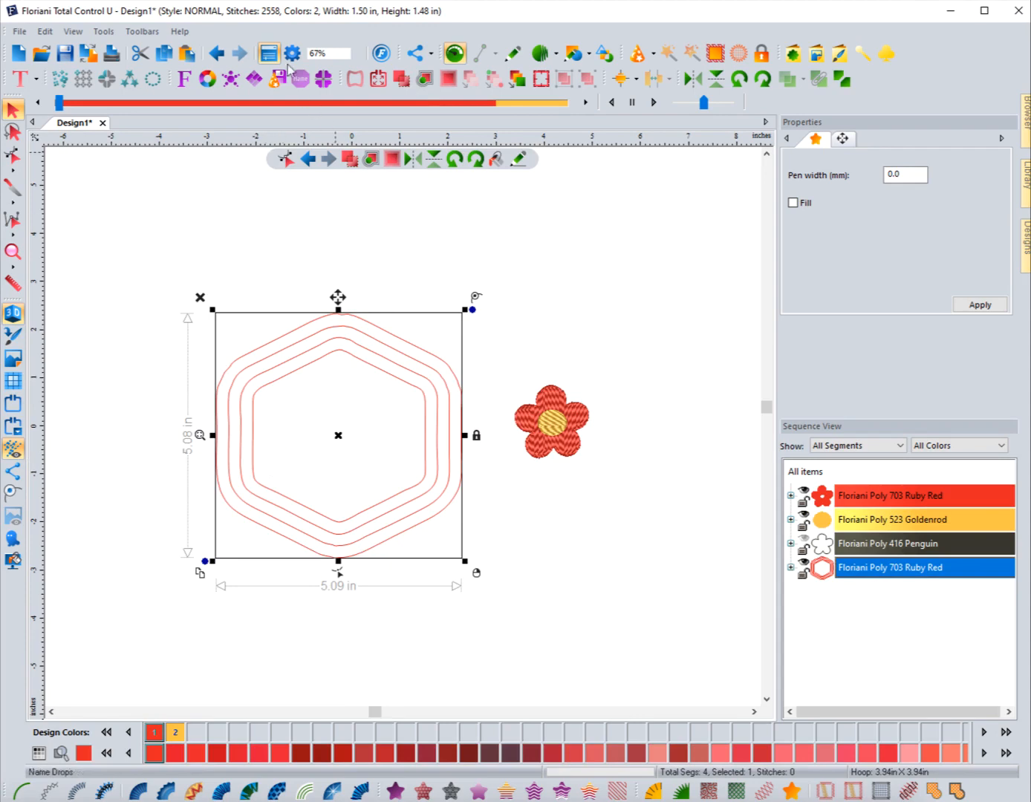
{"action": "left_click", "coordinate": [216, 54]}
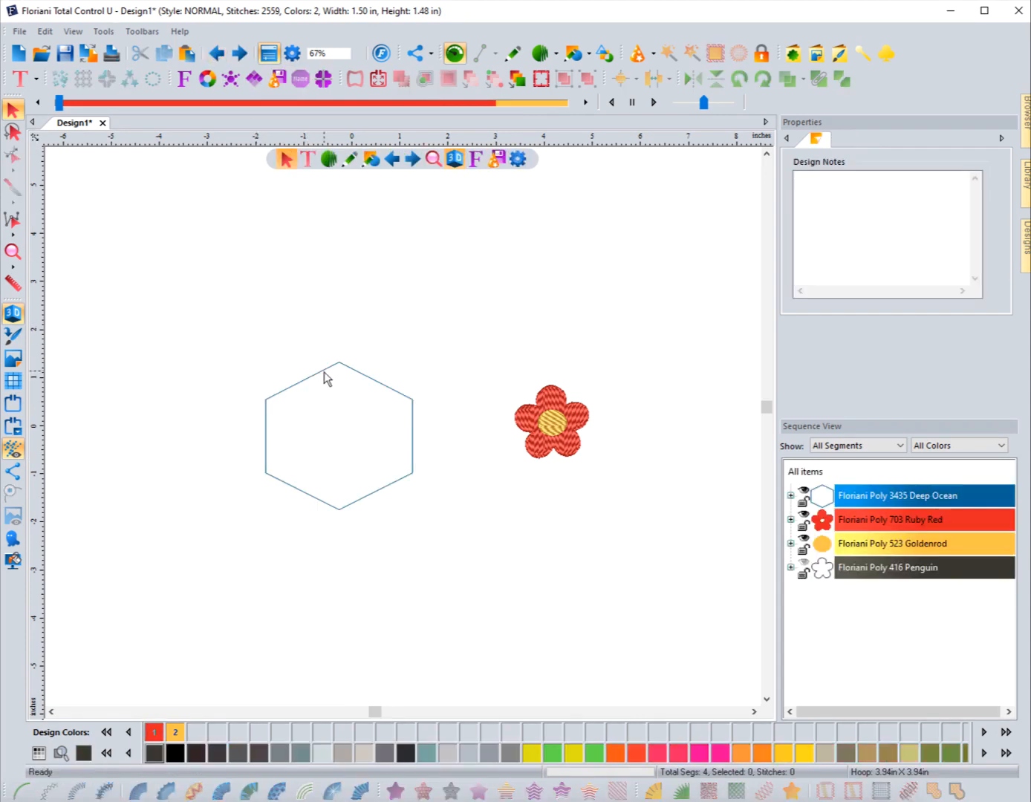
Step: Create four cascade outlines spaced 0.10 in around the hexagon with Remove Selection off, and delete the new outlines
{"action": "left_click", "coordinate": [325, 372]}
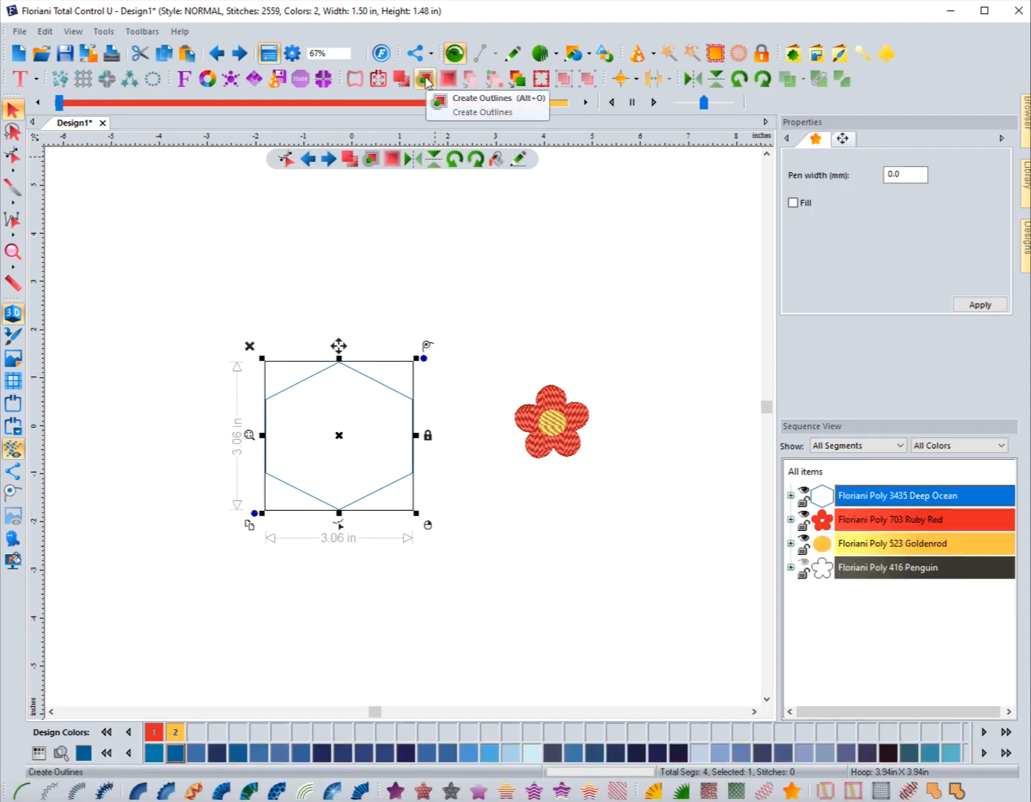
{"action": "left_click", "coordinate": [425, 79]}
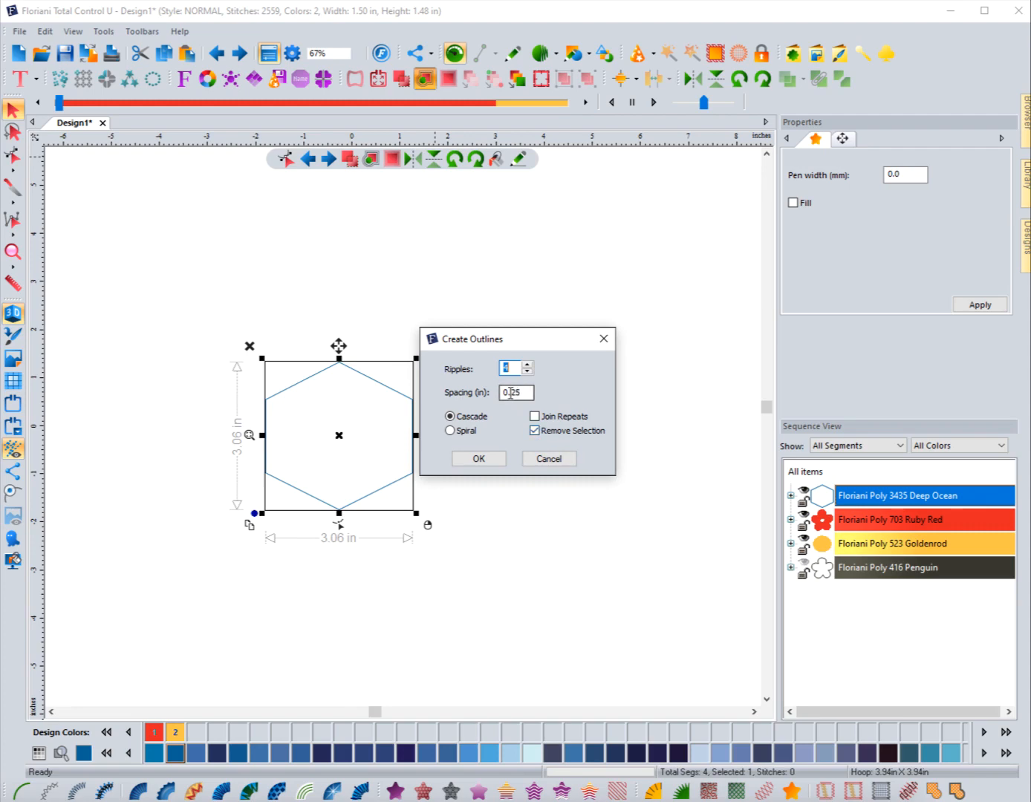
{"action": "left_click_drag", "start_coordinate": [510, 393], "coordinate": [529, 393]}
{"action": "left_click", "coordinate": [534, 431]}
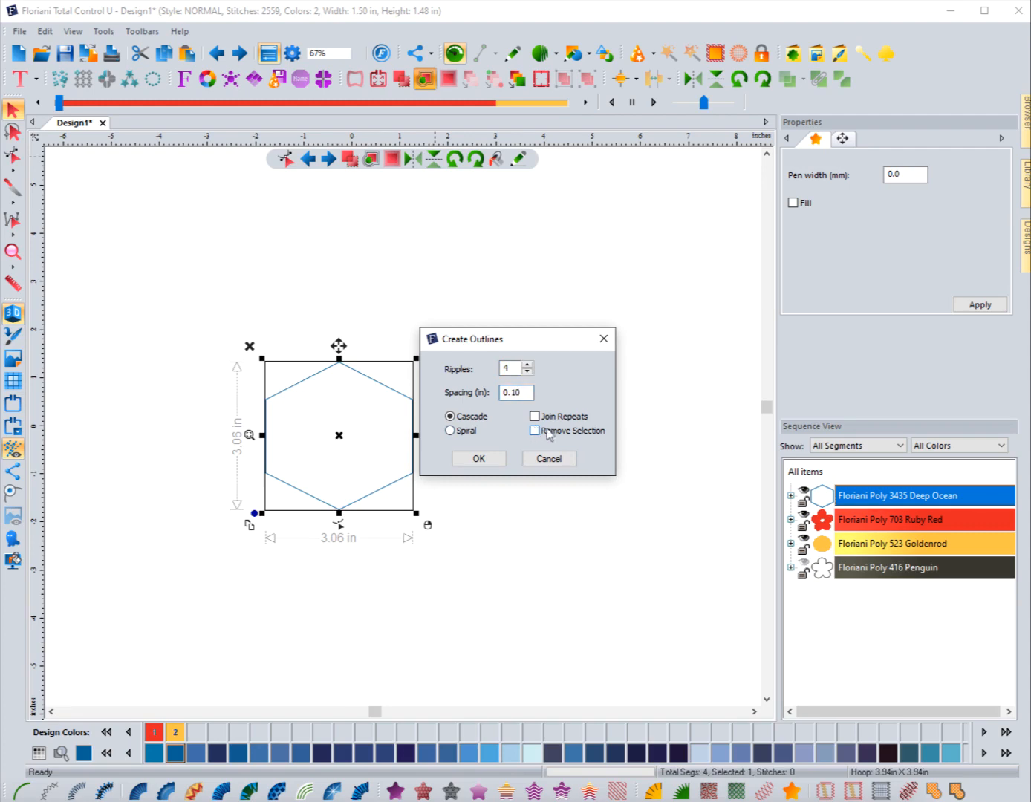
{"action": "left_click", "coordinate": [479, 458]}
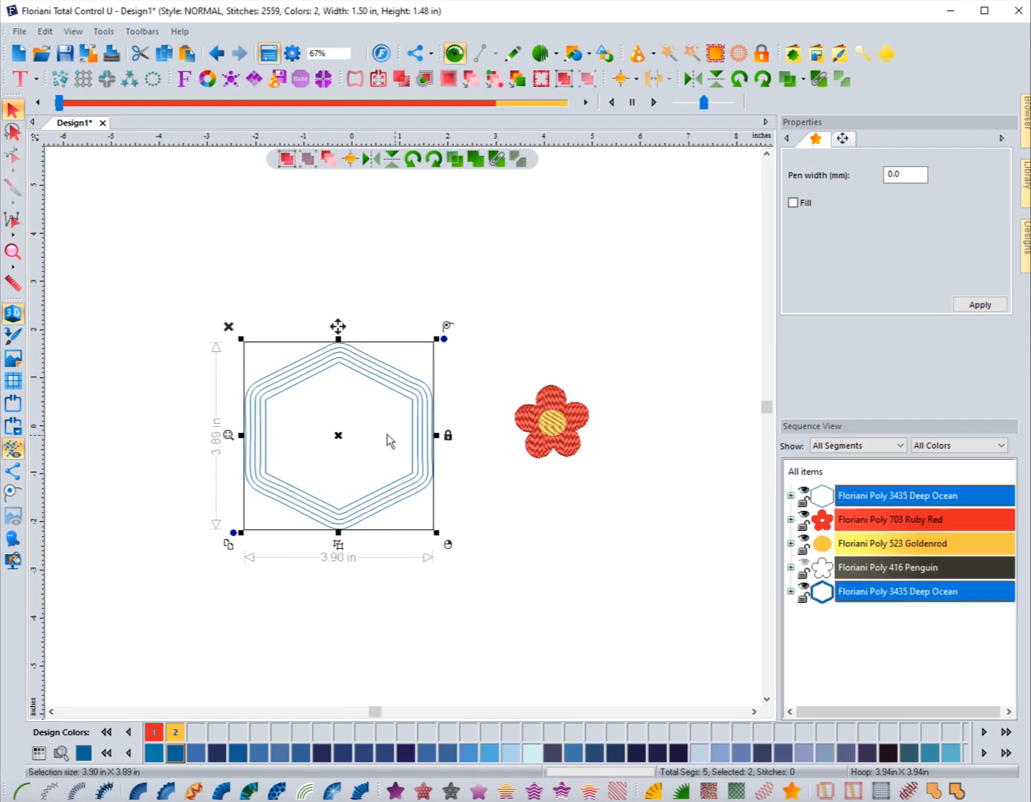
{"action": "left_click", "coordinate": [167, 426]}
{"action": "left_click", "coordinate": [911, 595]}
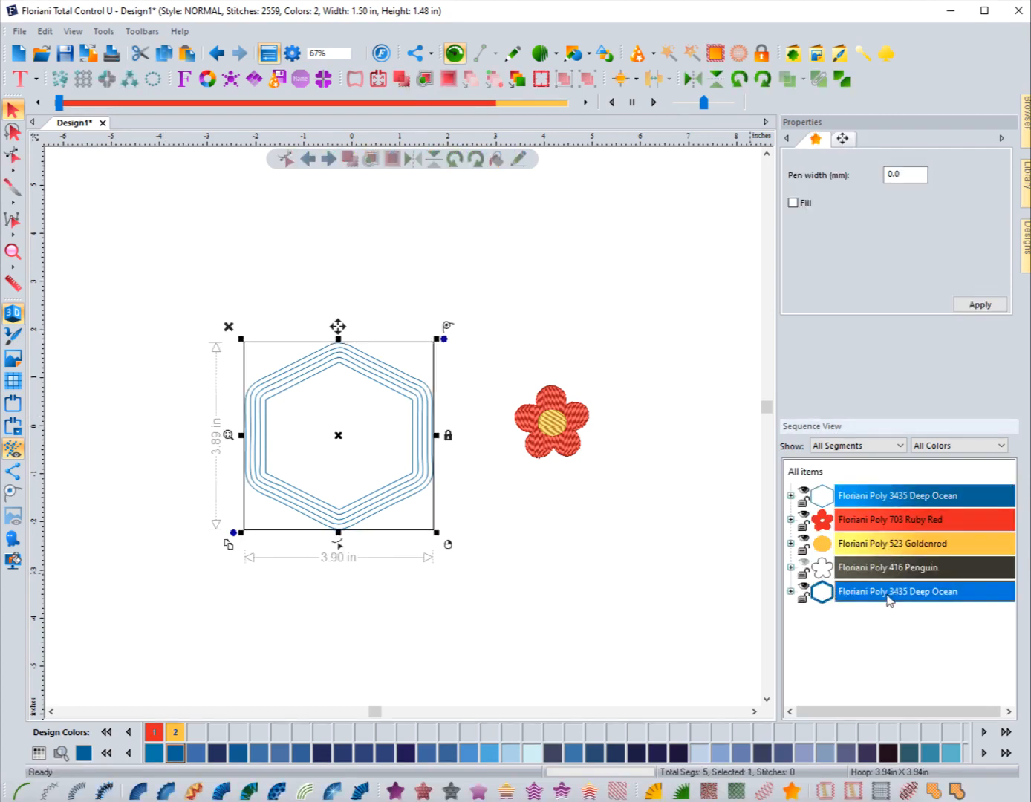
{"action": "key", "text": "Delete"}
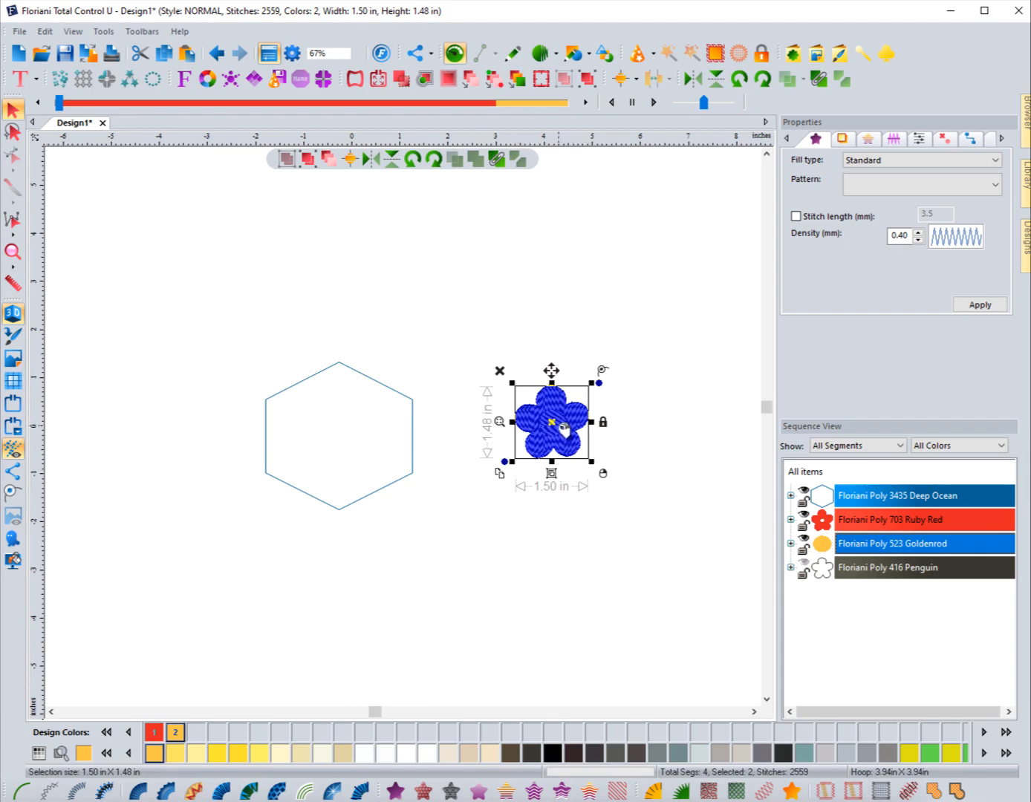
Step: Create four cascade outlines around the selected flower and undo their creation
{"action": "left_click", "coordinate": [424, 81]}
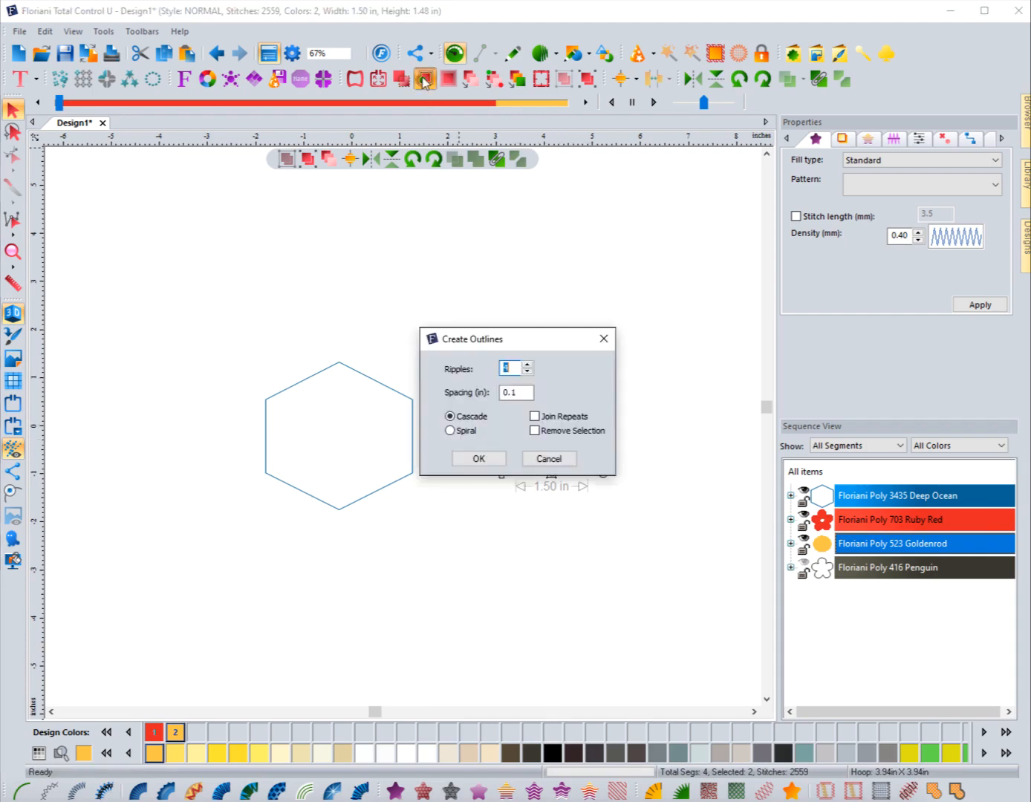
{"action": "left_click_drag", "start_coordinate": [511, 392], "coordinate": [519, 392]}
{"action": "left_click", "coordinate": [475, 458]}
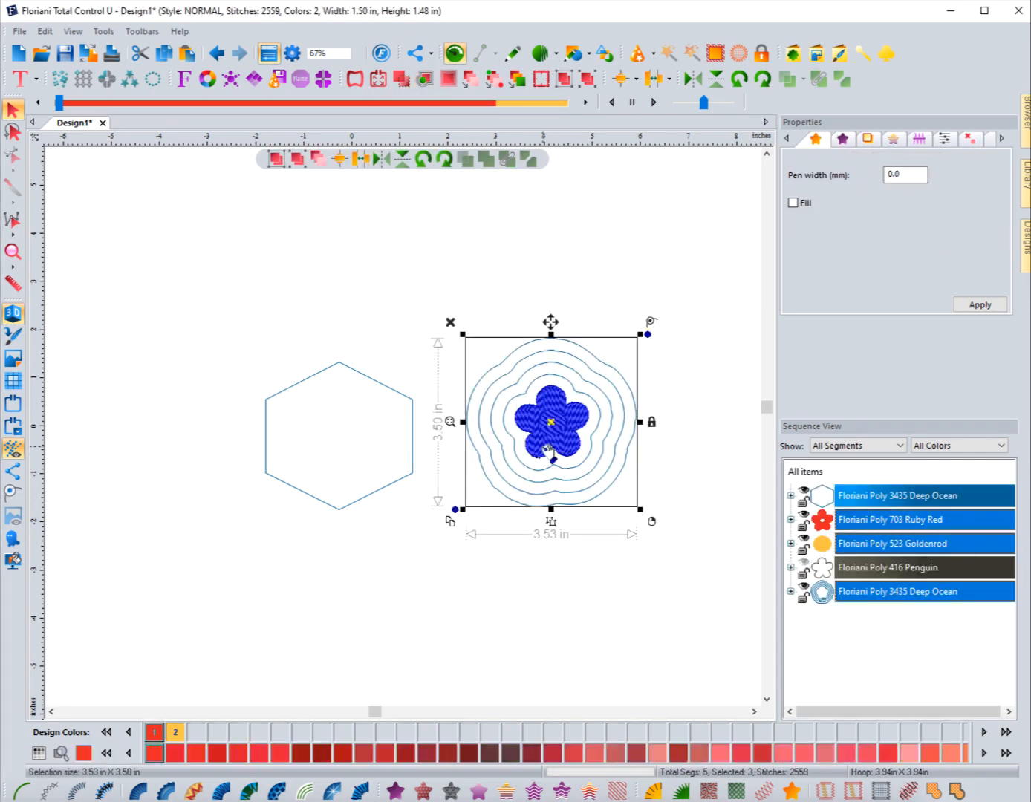
{"action": "left_click", "coordinate": [562, 581]}
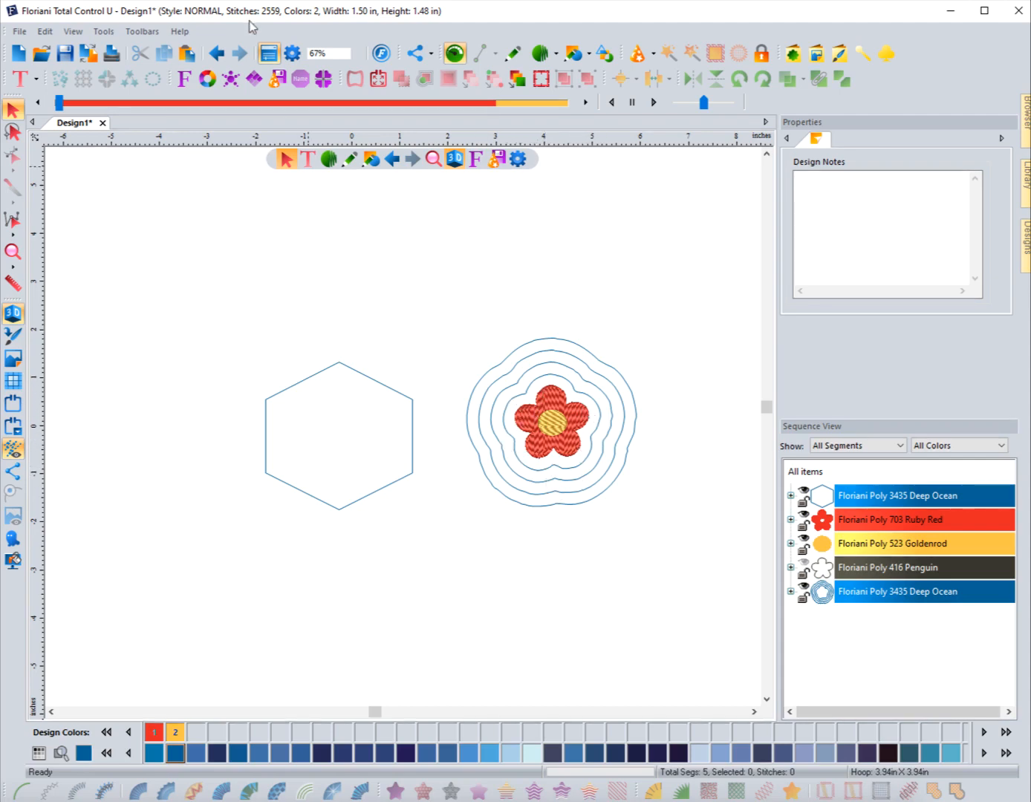
{"action": "left_click", "coordinate": [216, 52]}
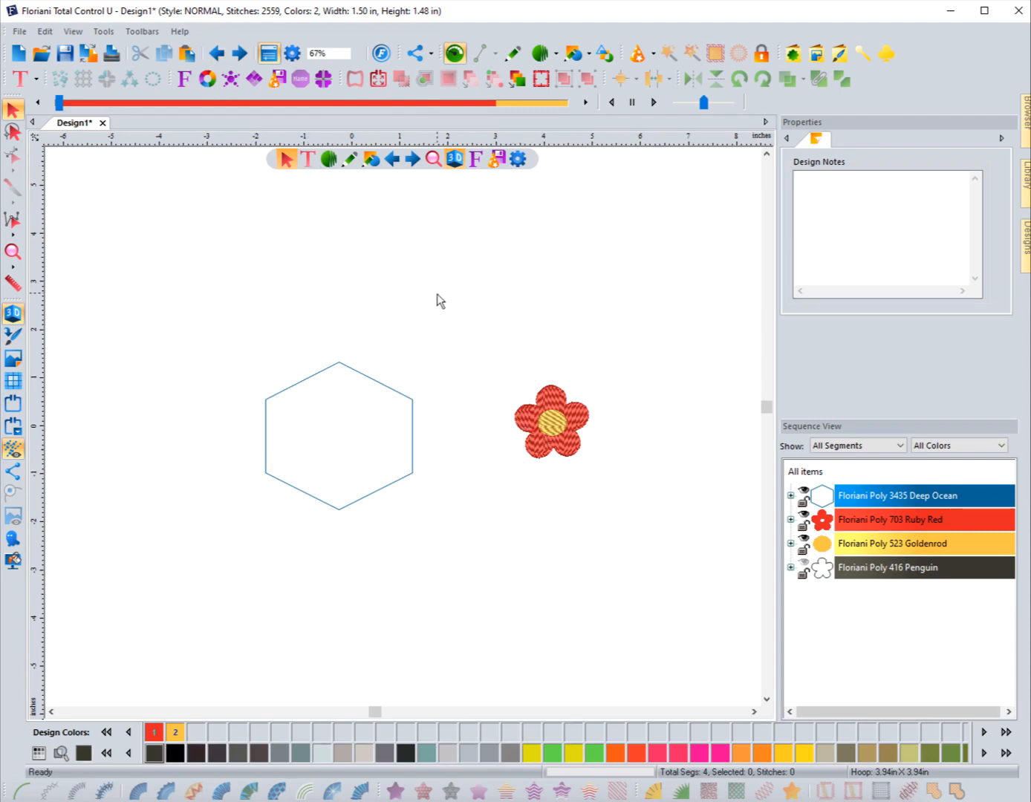
Step: Create four outside contour ripples around the hexagon with miter corners, 0.25 in spacing and Remove Selection off
{"action": "left_click", "coordinate": [362, 372]}
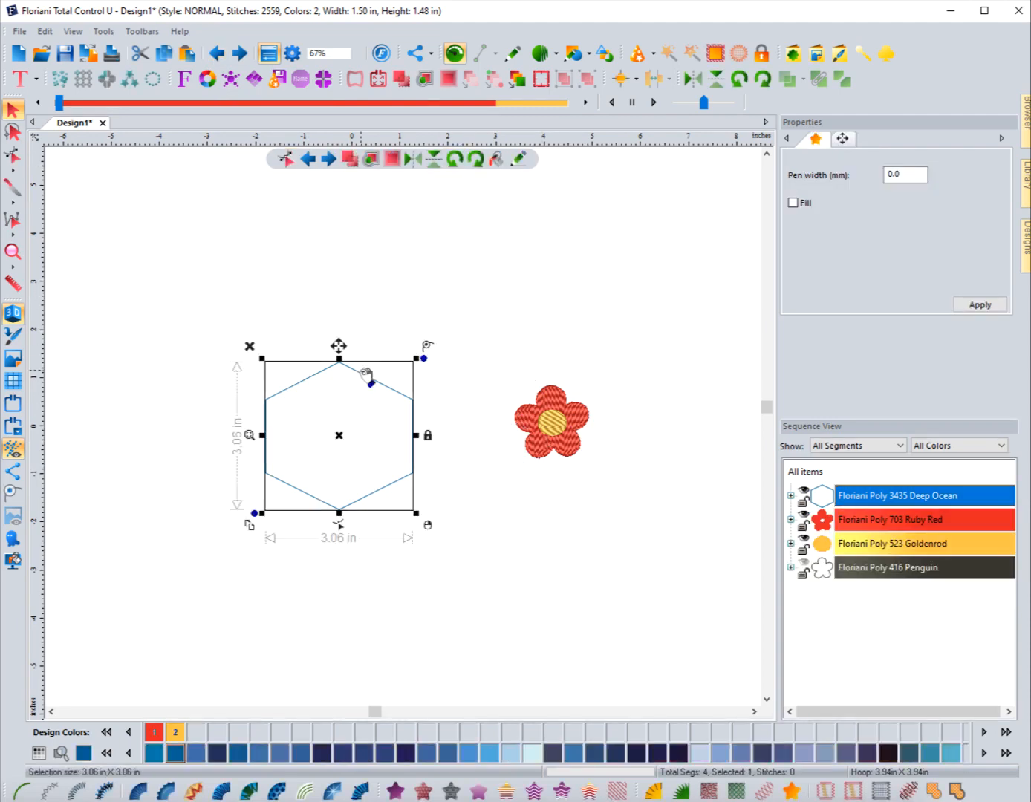
{"action": "left_click", "coordinate": [449, 79]}
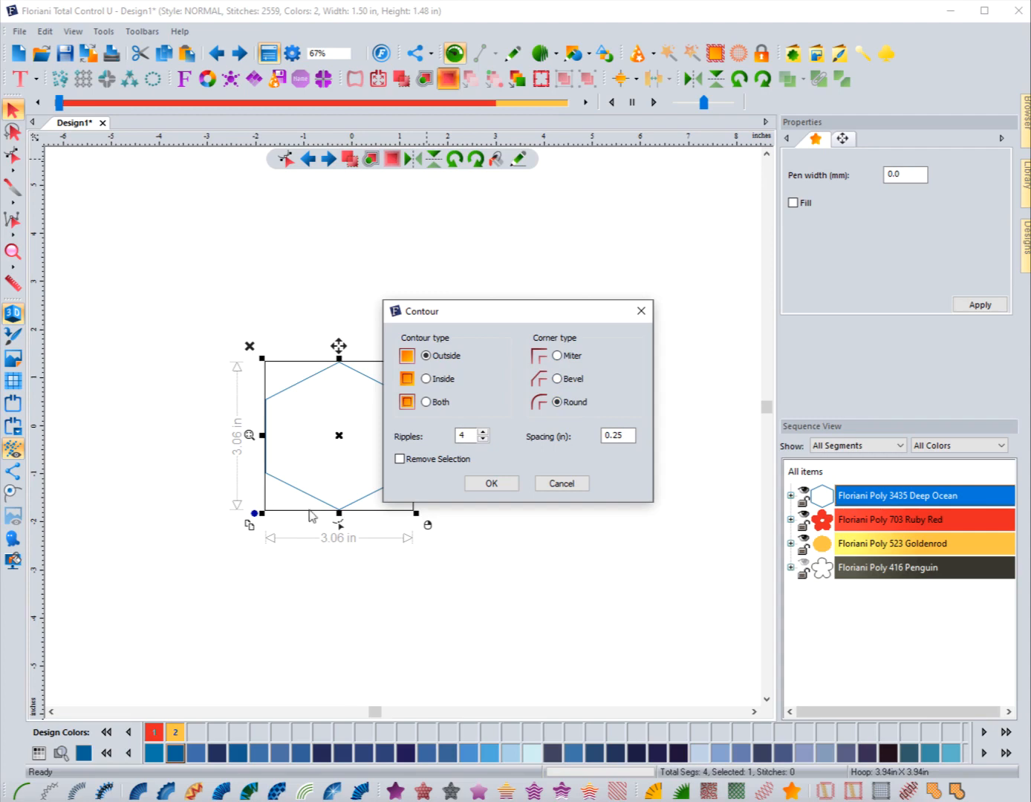
{"action": "left_click", "coordinate": [620, 434]}
{"action": "left_click", "coordinate": [556, 355]}
{"action": "left_click", "coordinate": [492, 483]}
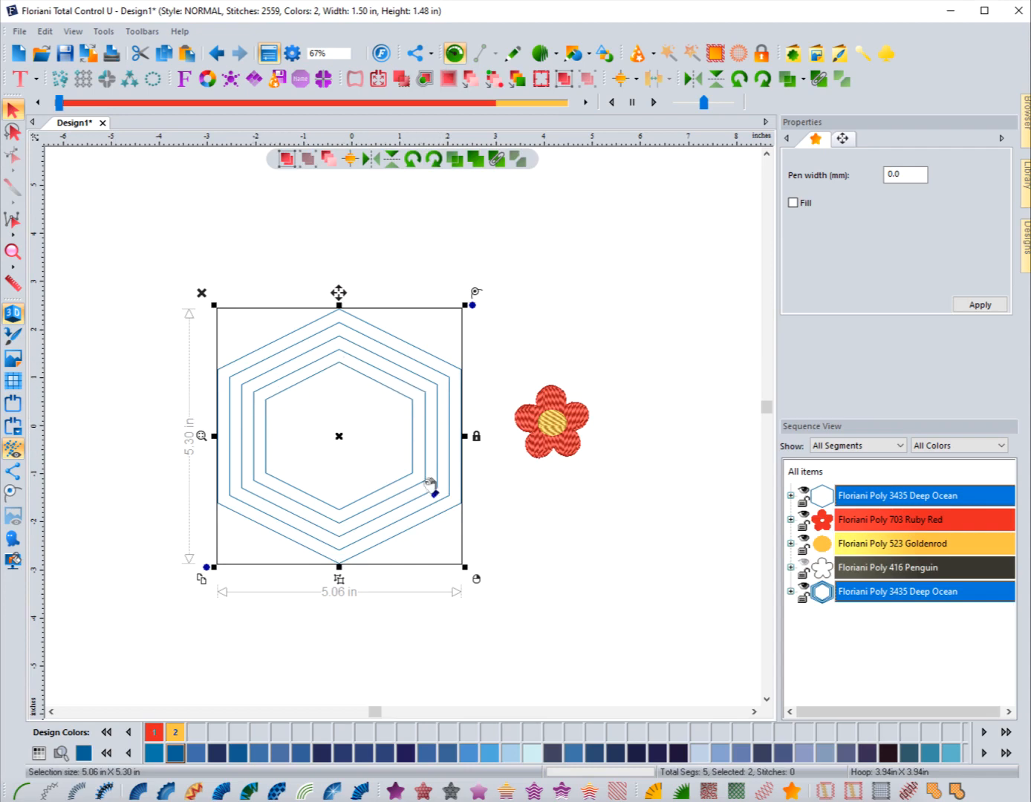
Step: Delete the four mitered contour outlines around the hexagon
{"action": "left_click", "coordinate": [160, 320]}
{"action": "left_click", "coordinate": [269, 346]}
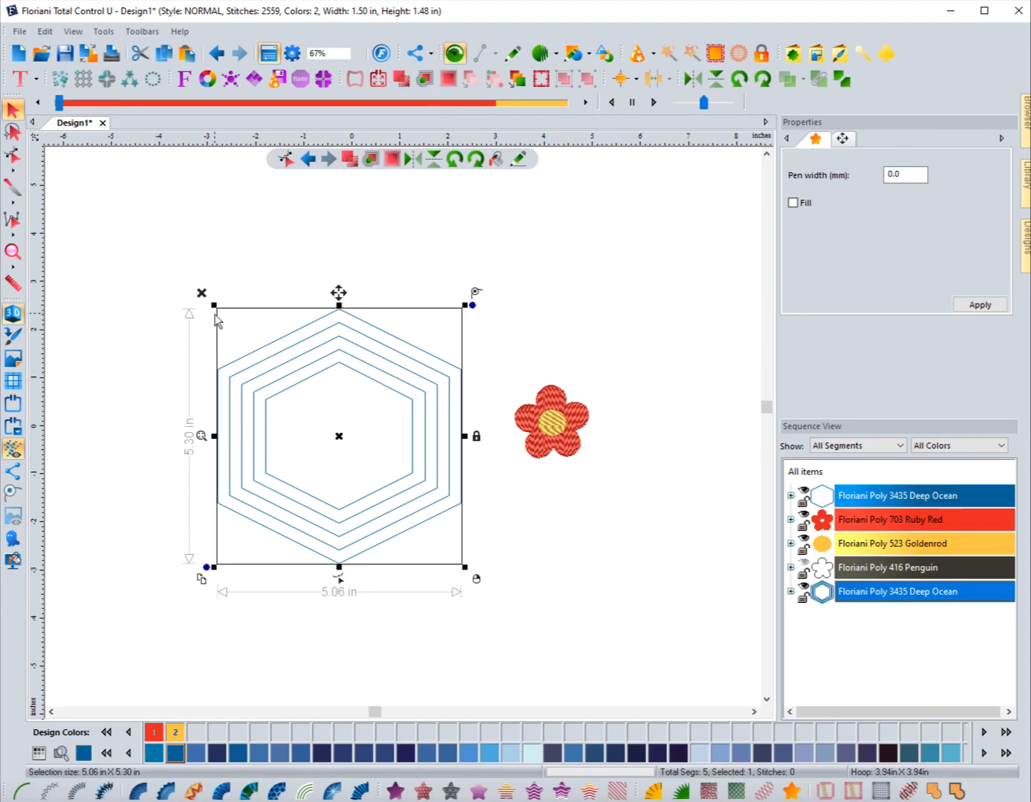
{"action": "left_click", "coordinate": [204, 295]}
{"action": "left_click", "coordinate": [316, 378]}
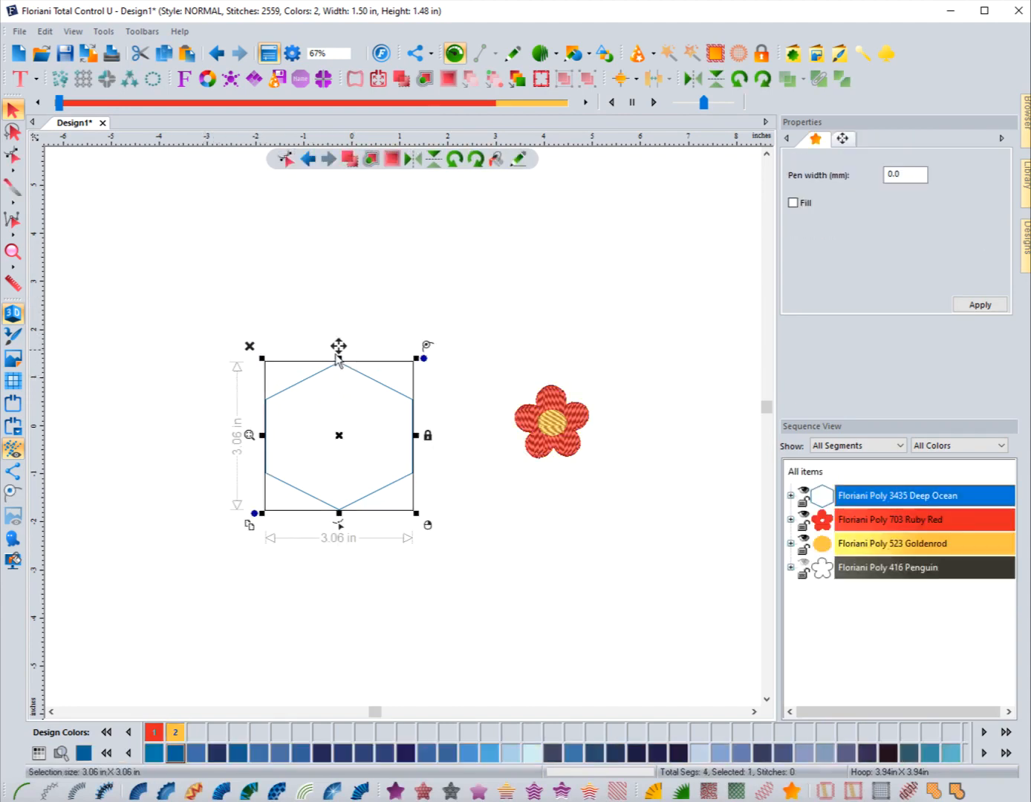
{"action": "left_click", "coordinate": [272, 325]}
{"action": "left_click", "coordinate": [300, 378]}
{"action": "left_click", "coordinate": [224, 320]}
{"action": "left_click", "coordinate": [311, 376]}
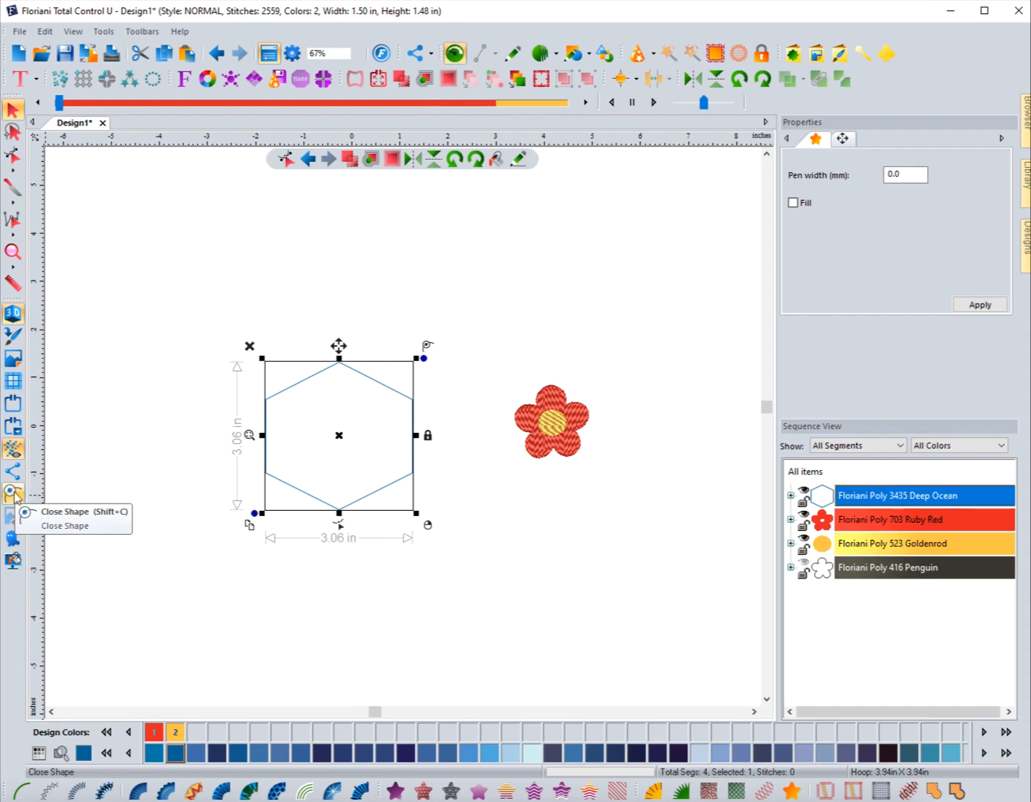
{"action": "left_click", "coordinate": [176, 404]}
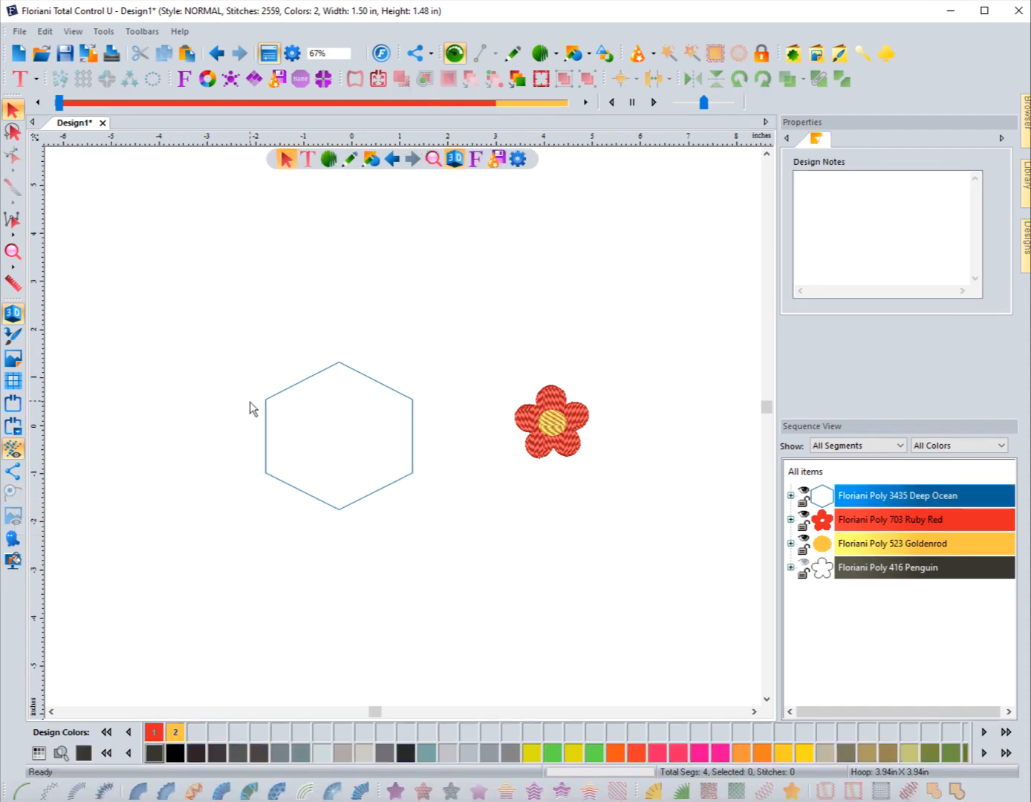
Step: Create four inside contour ripples spaced 0.25 in within the hexagon, and undo their creation
{"action": "left_click", "coordinate": [276, 403]}
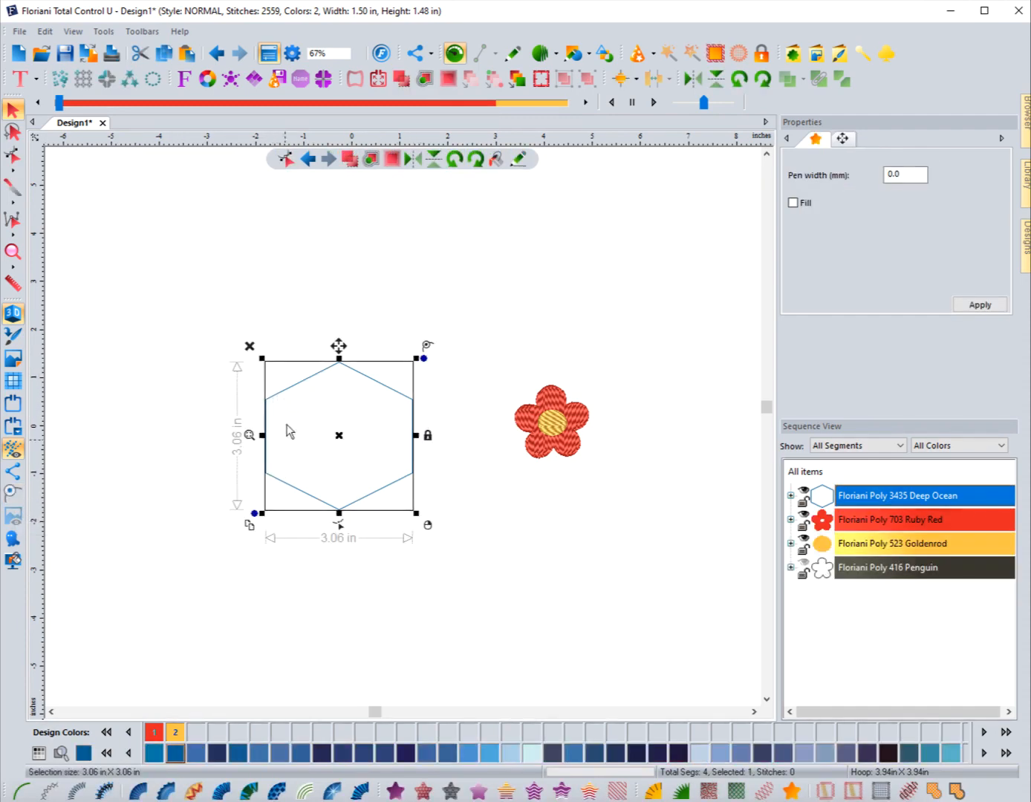
{"action": "left_click", "coordinate": [449, 80]}
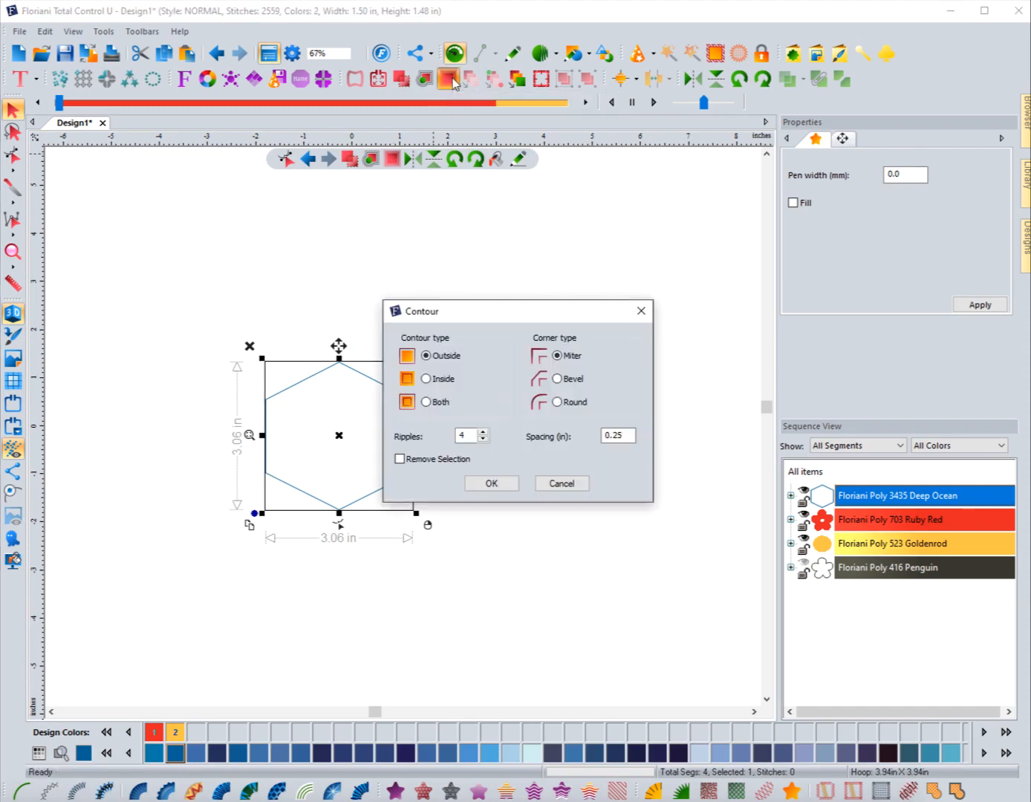
{"action": "left_click", "coordinate": [426, 378]}
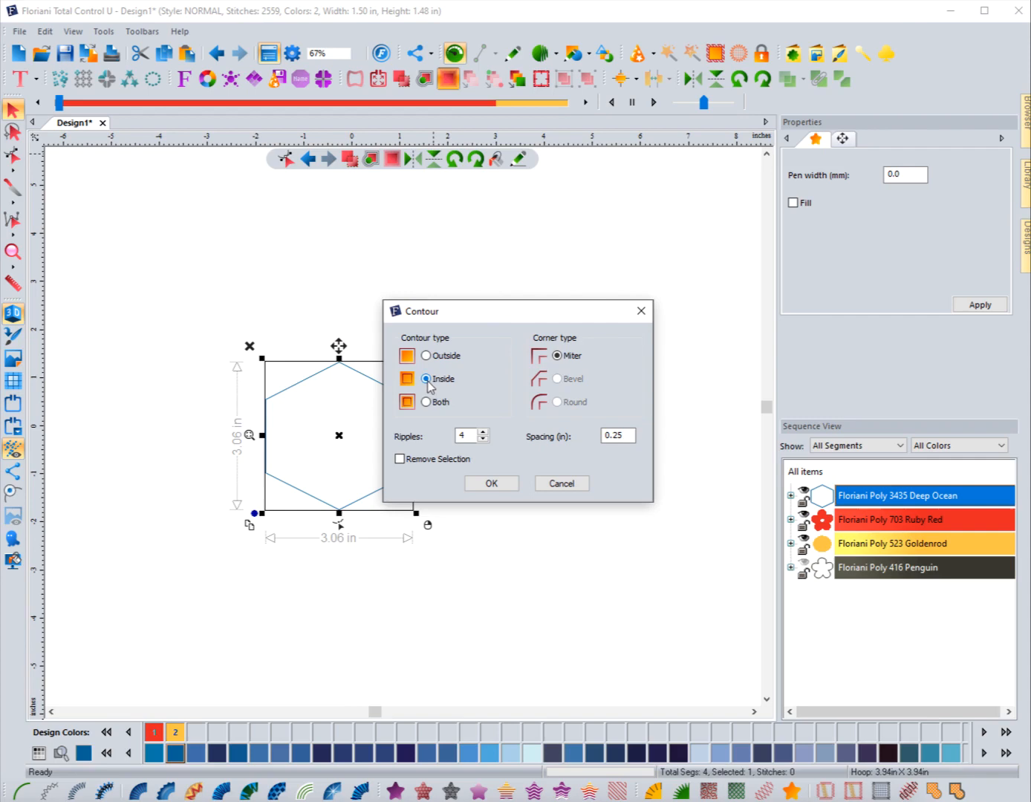
{"action": "left_click", "coordinate": [501, 485]}
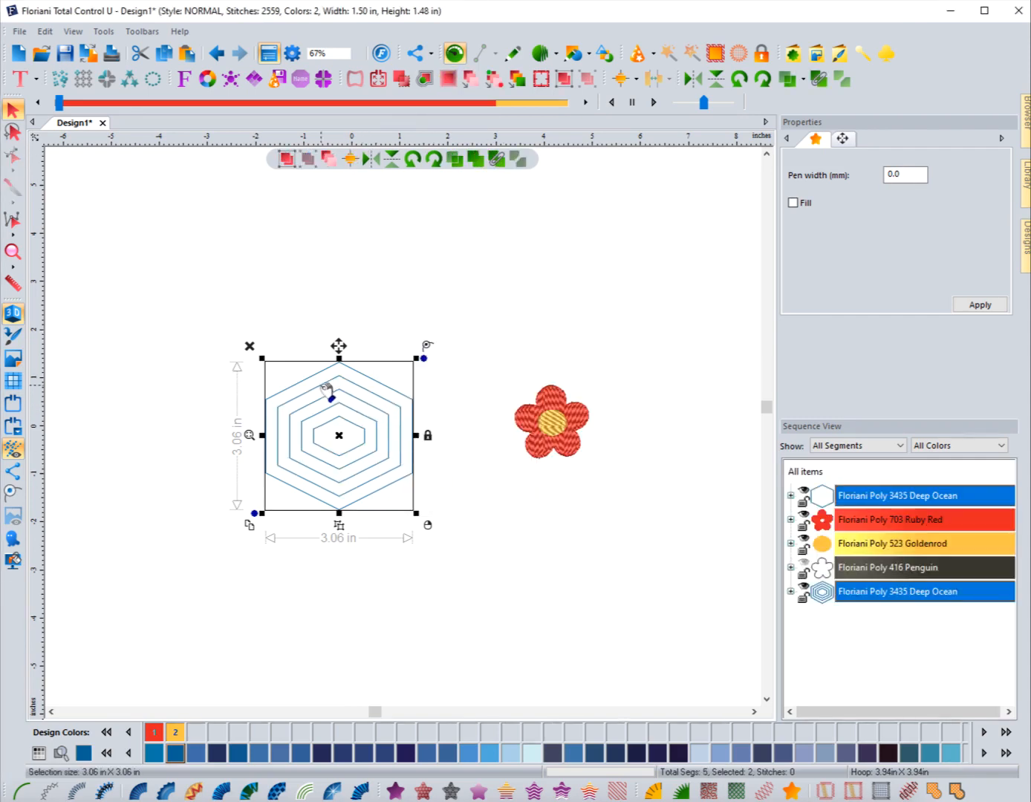
{"action": "mouse_move", "coordinate": [325, 401]}
{"action": "left_mouse_down"}
{"action": "mouse_move", "coordinate": [356, 449]}
{"action": "mouse_move", "coordinate": [317, 410]}
{"action": "mouse_move", "coordinate": [359, 473]}
{"action": "mouse_move", "coordinate": [340, 439]}
{"action": "left_mouse_up"}
{"action": "left_click", "coordinate": [215, 57]}
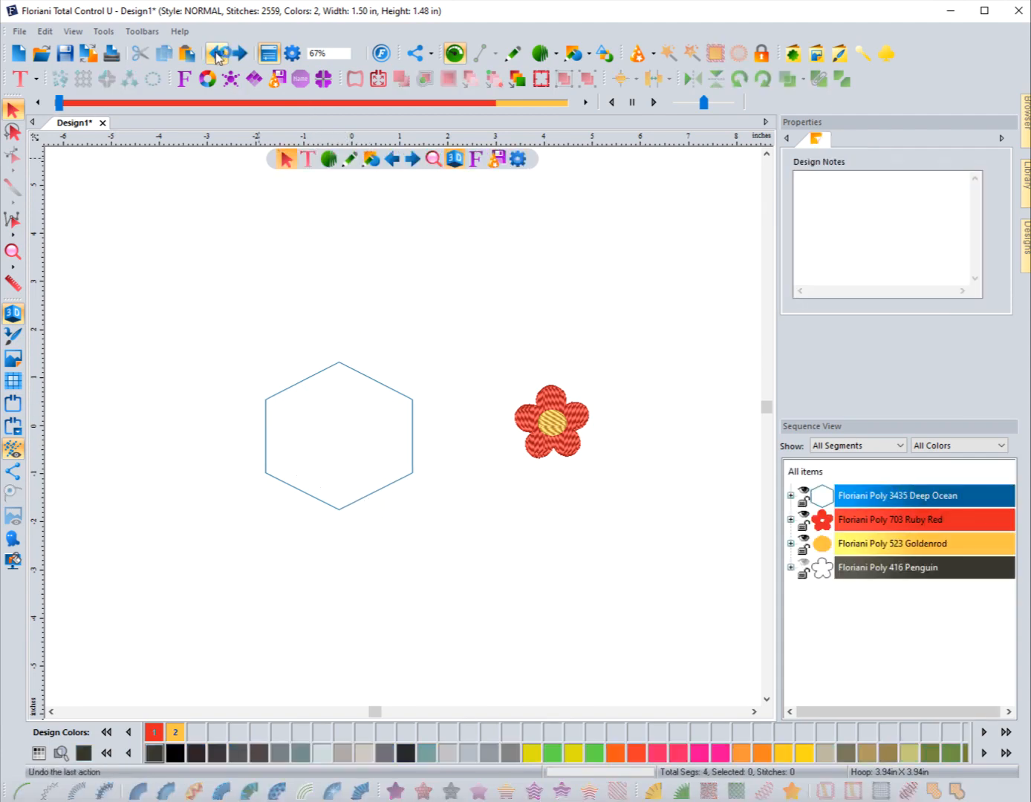
Step: Create four contour ripples both inside and outside the hexagon with miter corners and 0.25 in spacing, and undo them
{"action": "left_click", "coordinate": [318, 378]}
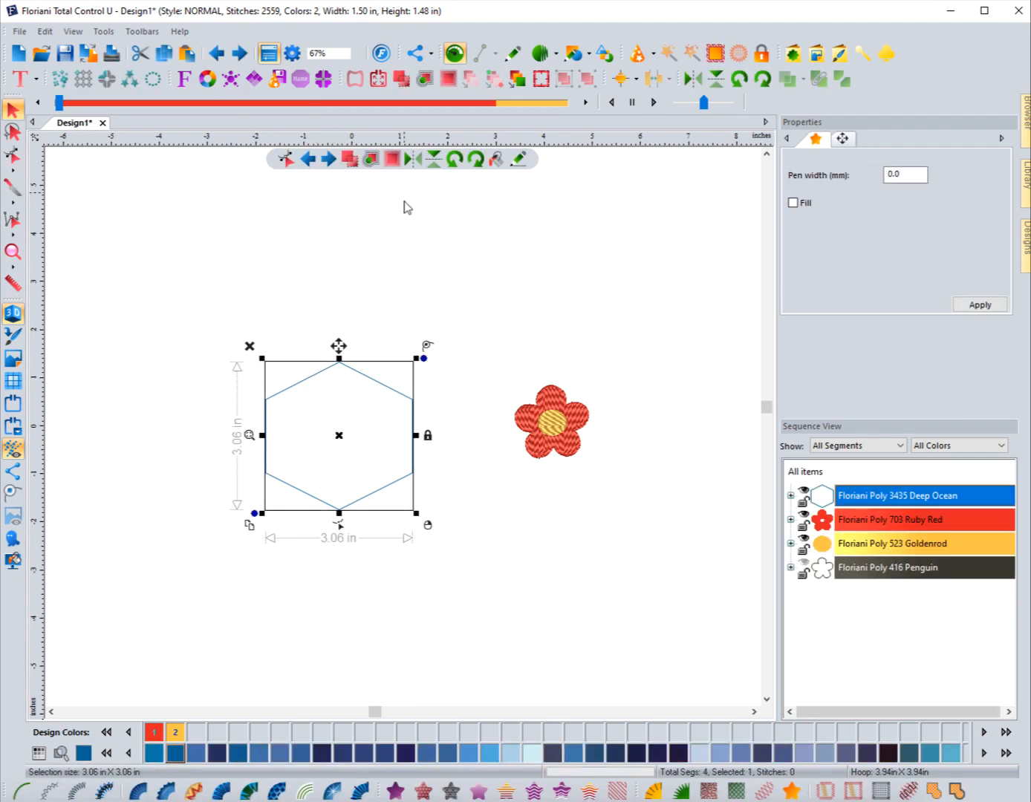
{"action": "left_click", "coordinate": [448, 79]}
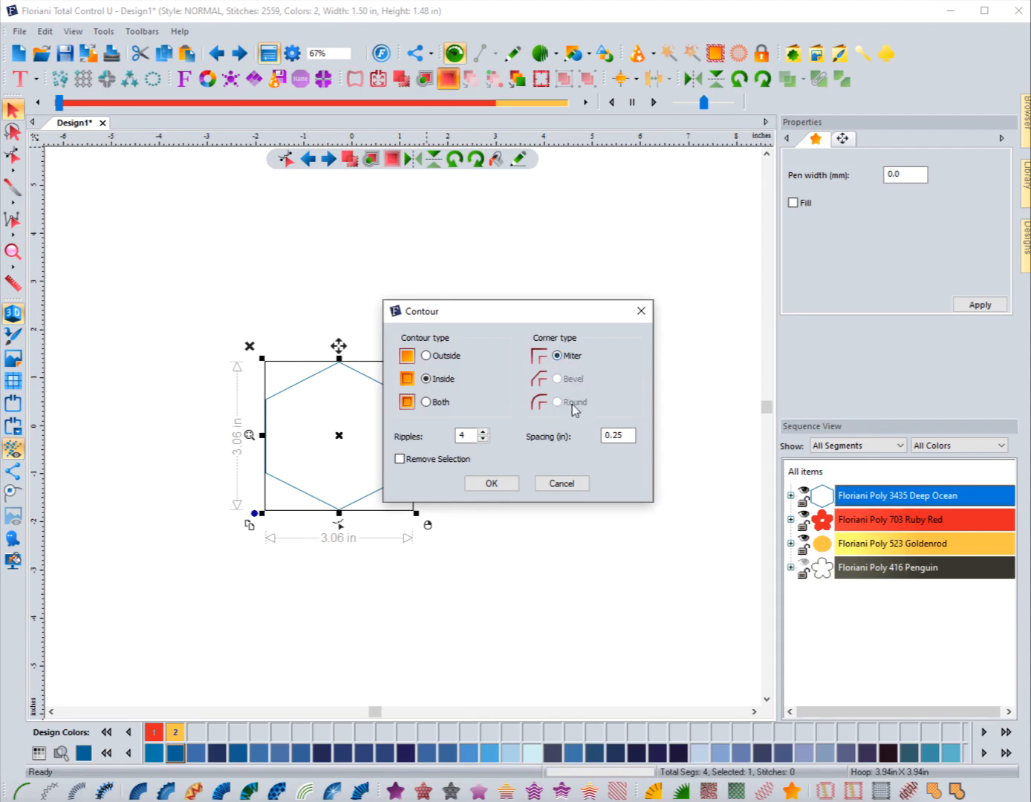
{"action": "left_click", "coordinate": [427, 402]}
{"action": "key", "text": "ctrl+y"}
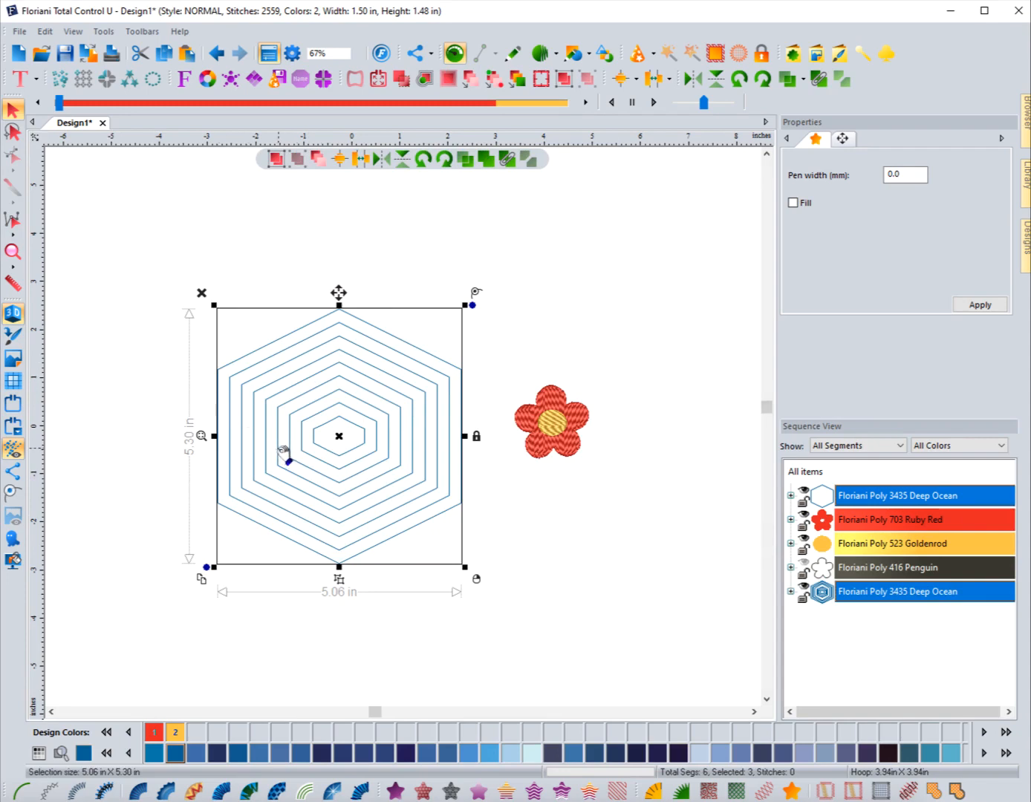
{"action": "left_click", "coordinate": [216, 52]}
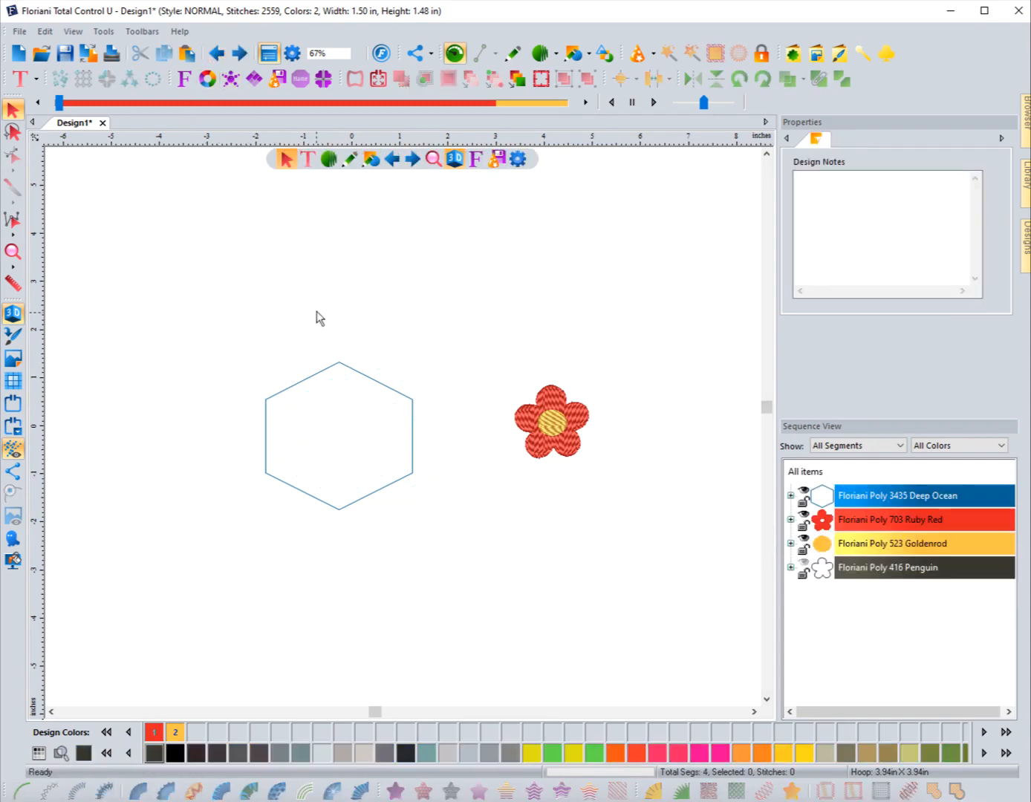
Step: Replace the hexagon with four mitered contour ripples on both sides using Remove Selection, and undo the replacement
{"action": "left_click", "coordinate": [331, 376]}
{"action": "left_click", "coordinate": [448, 78]}
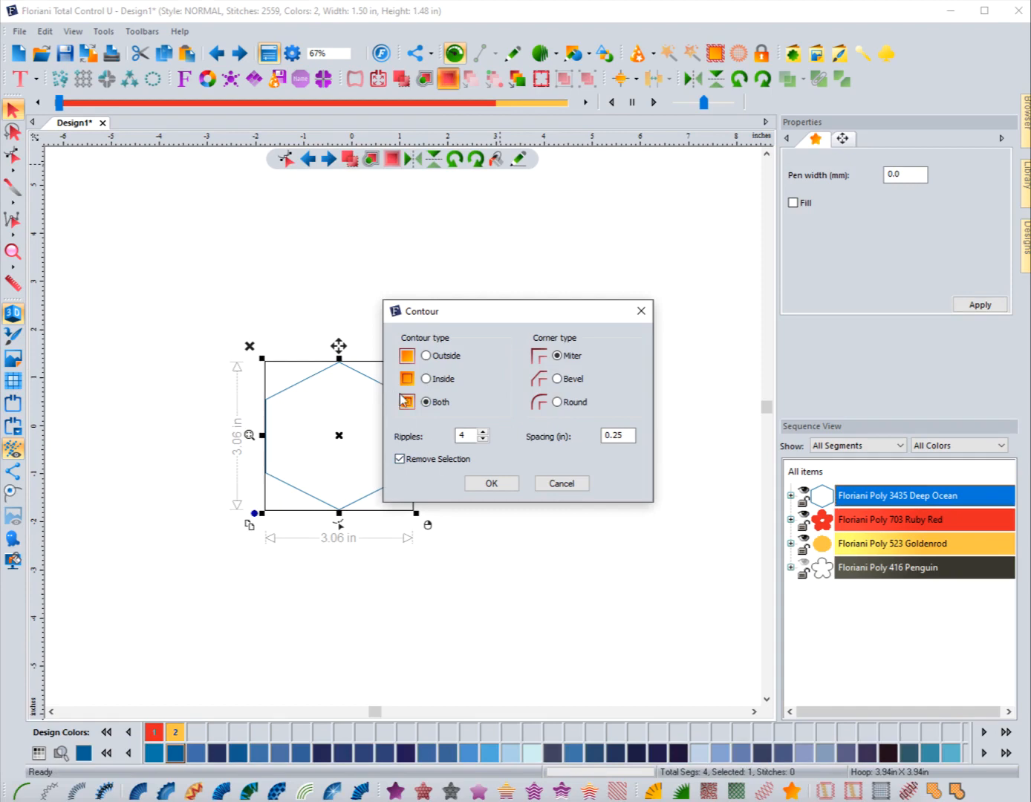
{"action": "left_click", "coordinate": [491, 484]}
{"action": "left_click", "coordinate": [230, 435]}
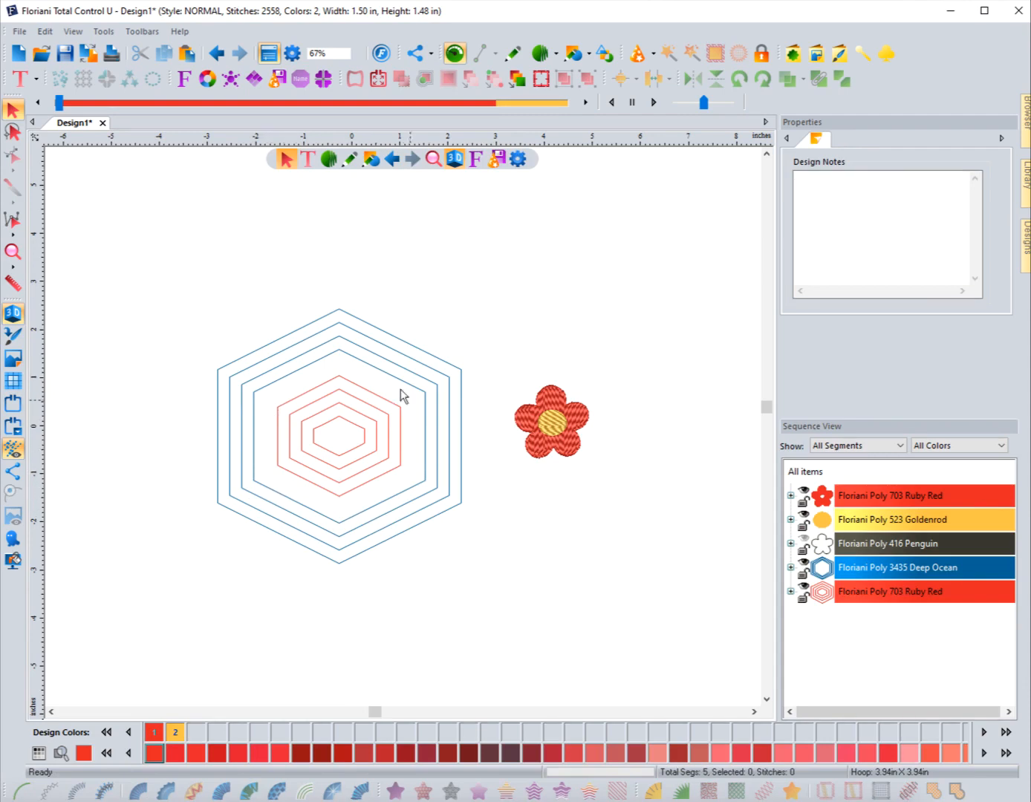
{"action": "left_click", "coordinate": [216, 54]}
Step: Replace the hexagon with four outside contour ripples using bevel corners and Remove Selection, and undo the replacement
{"action": "left_click", "coordinate": [322, 378]}
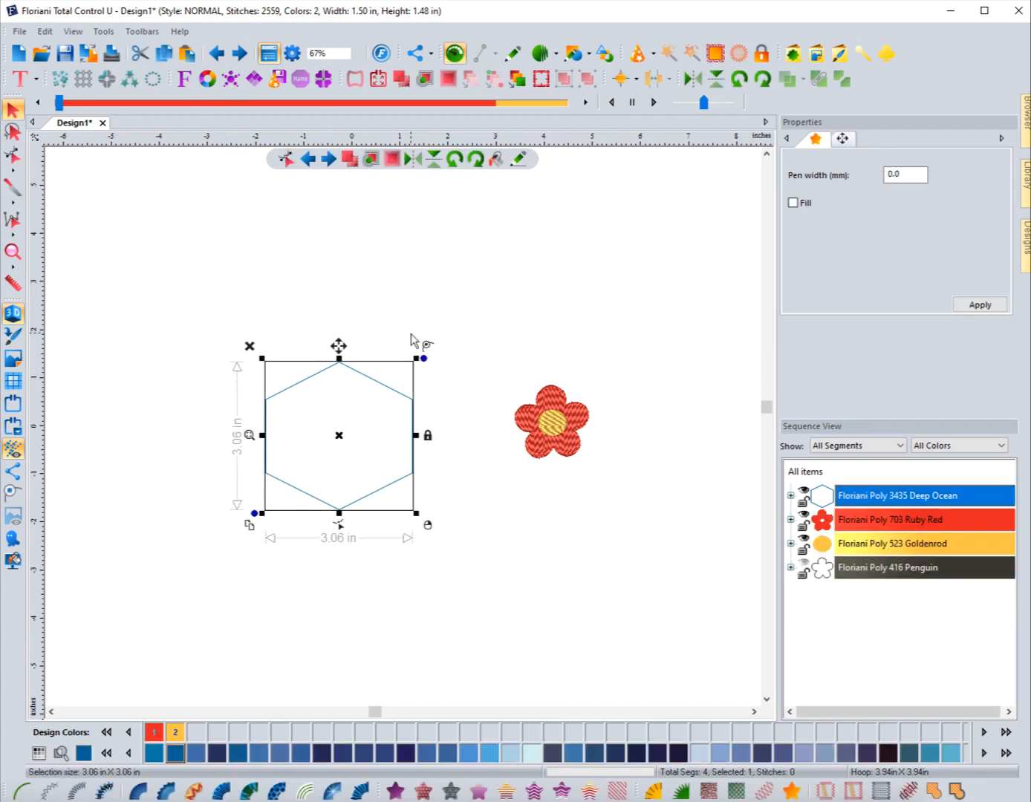
{"action": "left_click", "coordinate": [448, 81]}
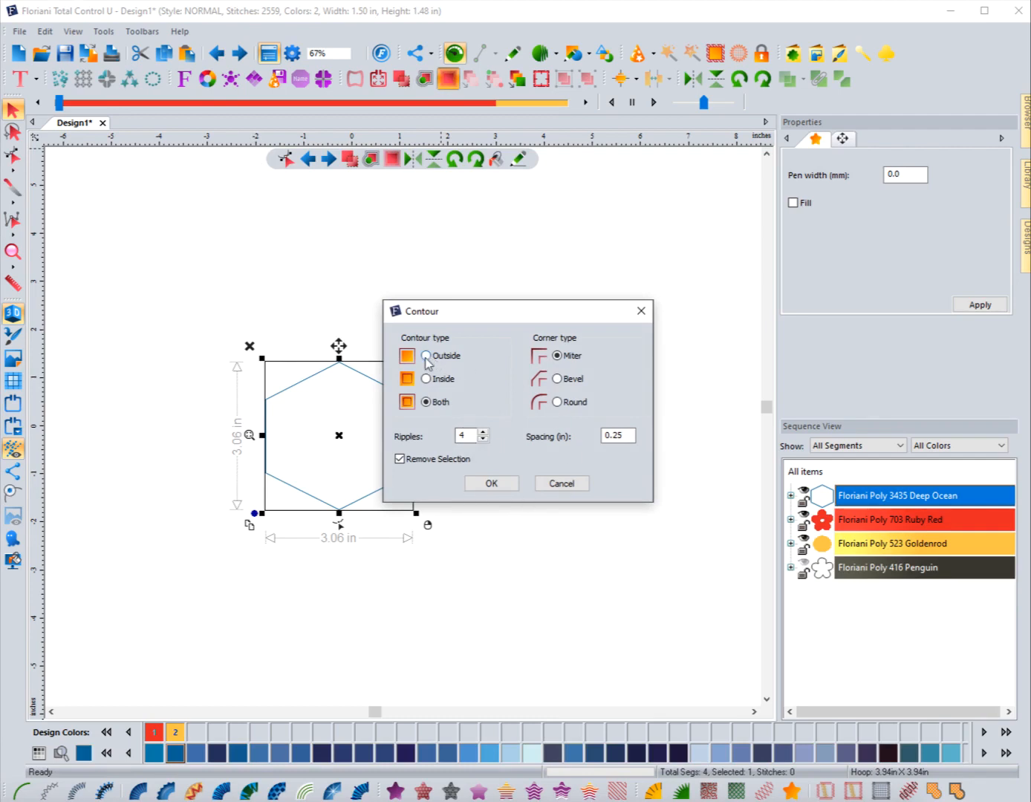
{"action": "left_click", "coordinate": [558, 380]}
{"action": "left_click", "coordinate": [502, 487]}
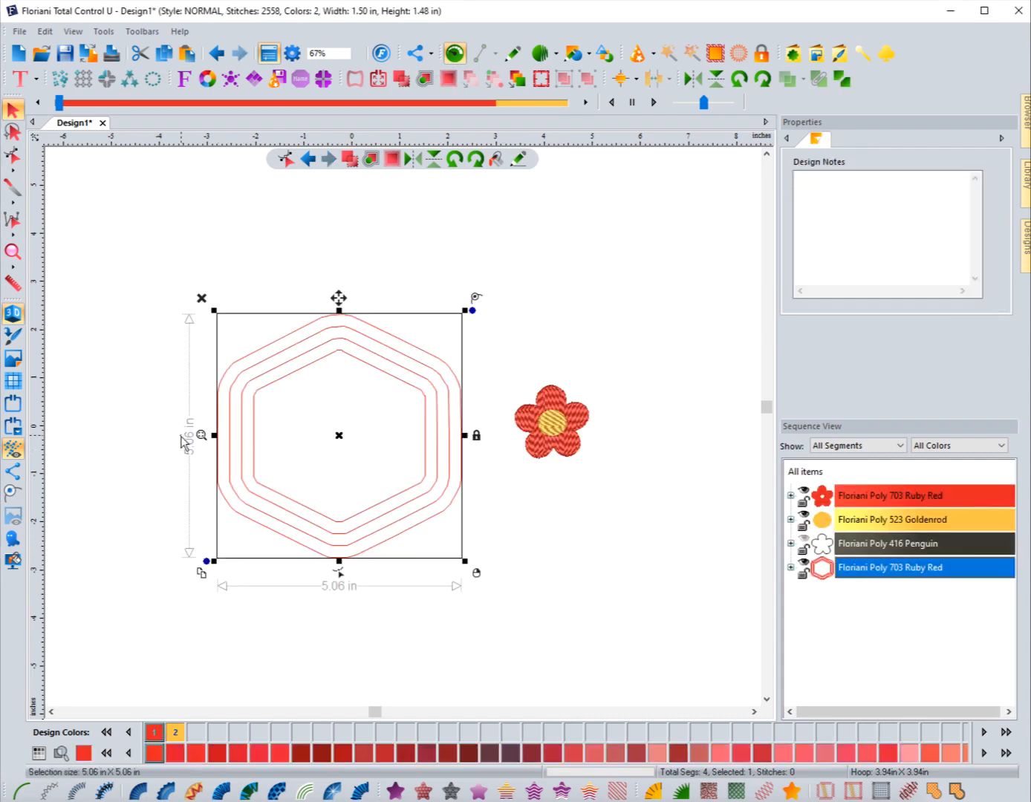
{"action": "left_click", "coordinate": [184, 443]}
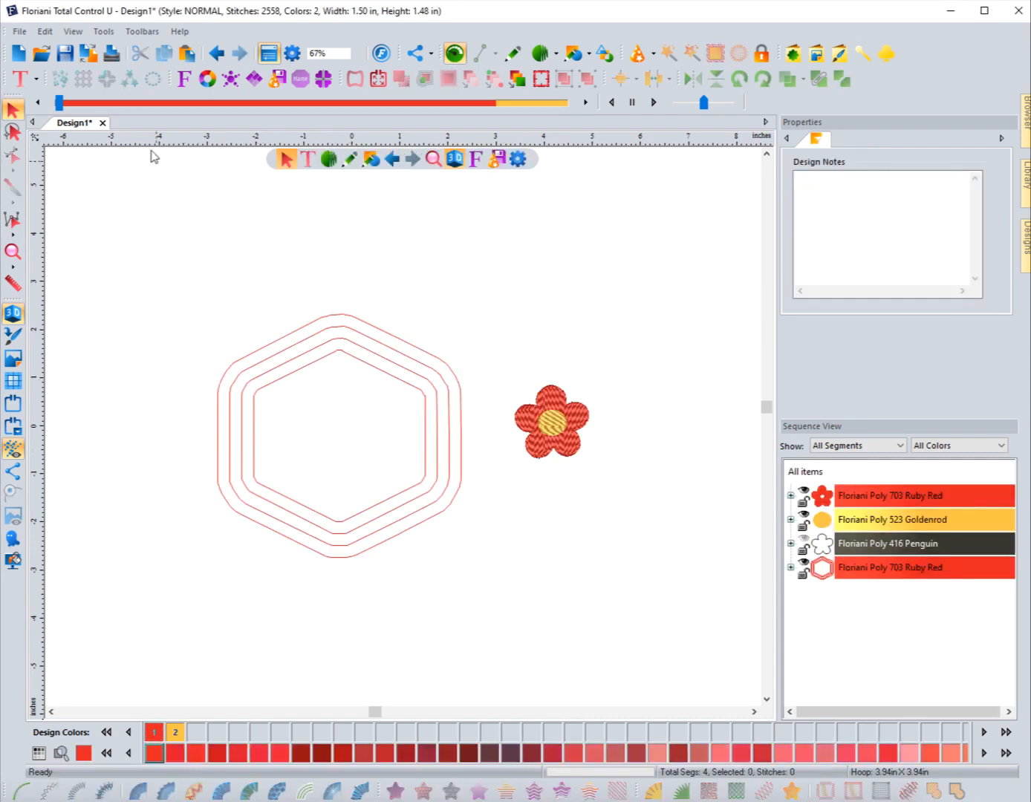
{"action": "left_click", "coordinate": [215, 54]}
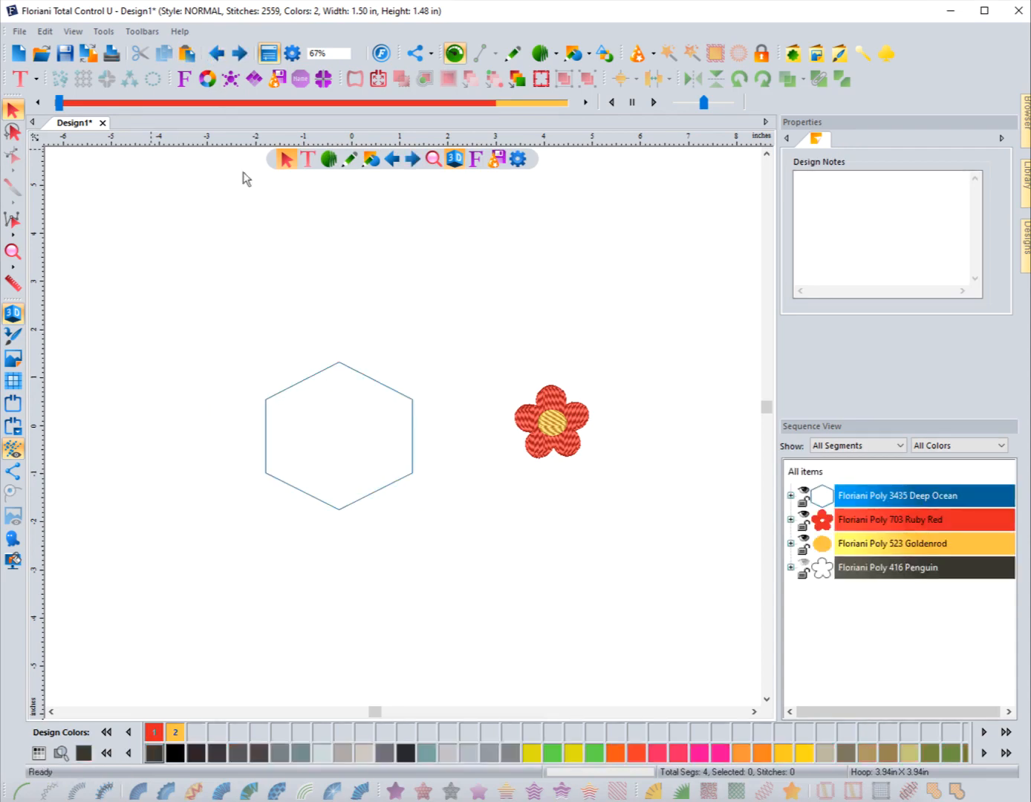
Step: Create four outside contour ripples around the hexagon with bevel corners, 0.25 in spacing and Remove Selection off
{"action": "left_click", "coordinate": [323, 372]}
{"action": "left_click", "coordinate": [448, 79]}
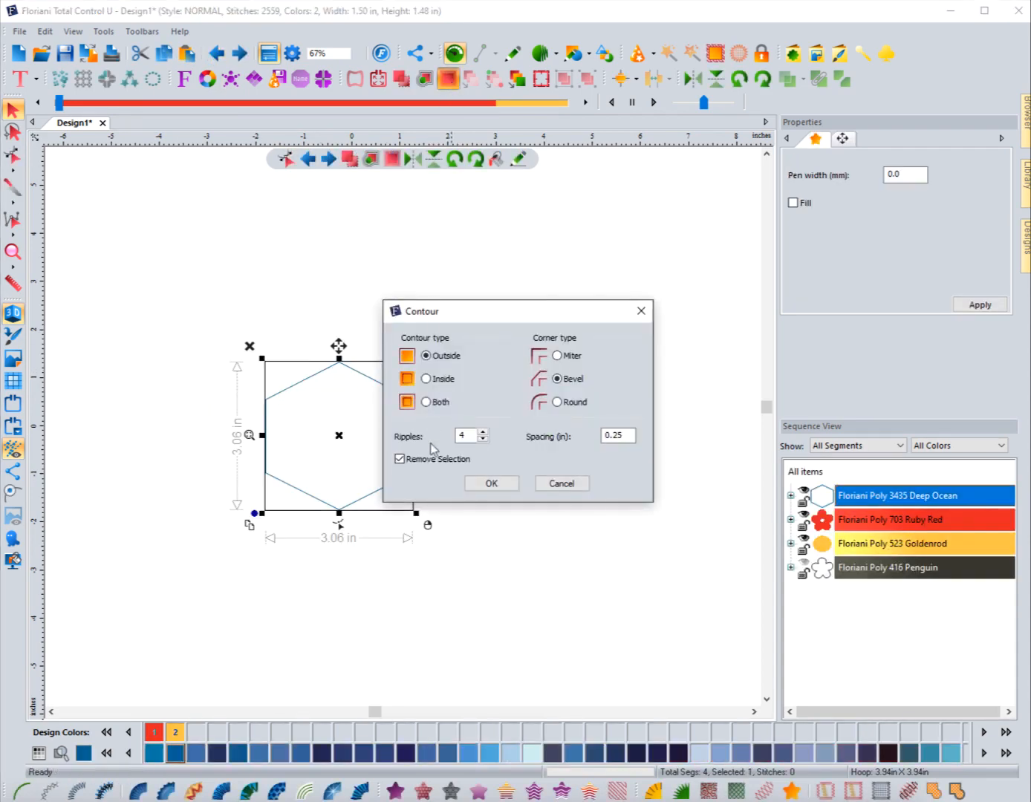
{"action": "left_click", "coordinate": [399, 459]}
{"action": "left_click", "coordinate": [501, 483]}
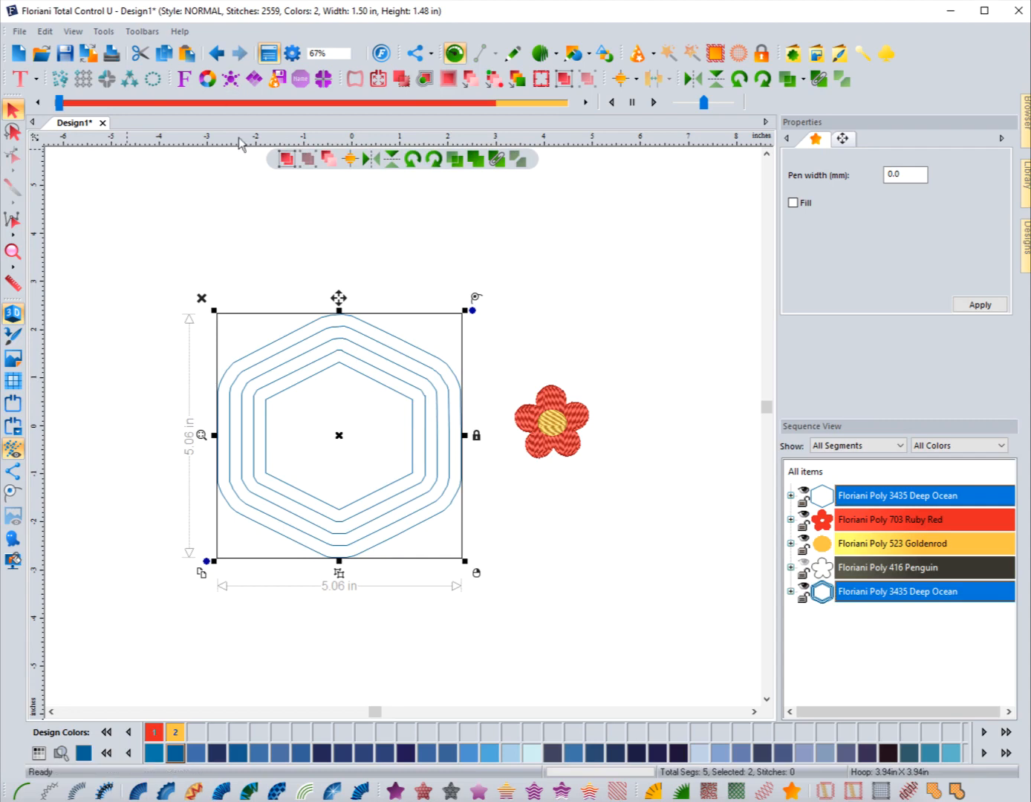
Step: Examine the beveled corners of the contours up close, and undo the contour creation
{"action": "scroll", "coordinate": [273, 347], "scroll_direction": "down", "scroll_amount": 2}
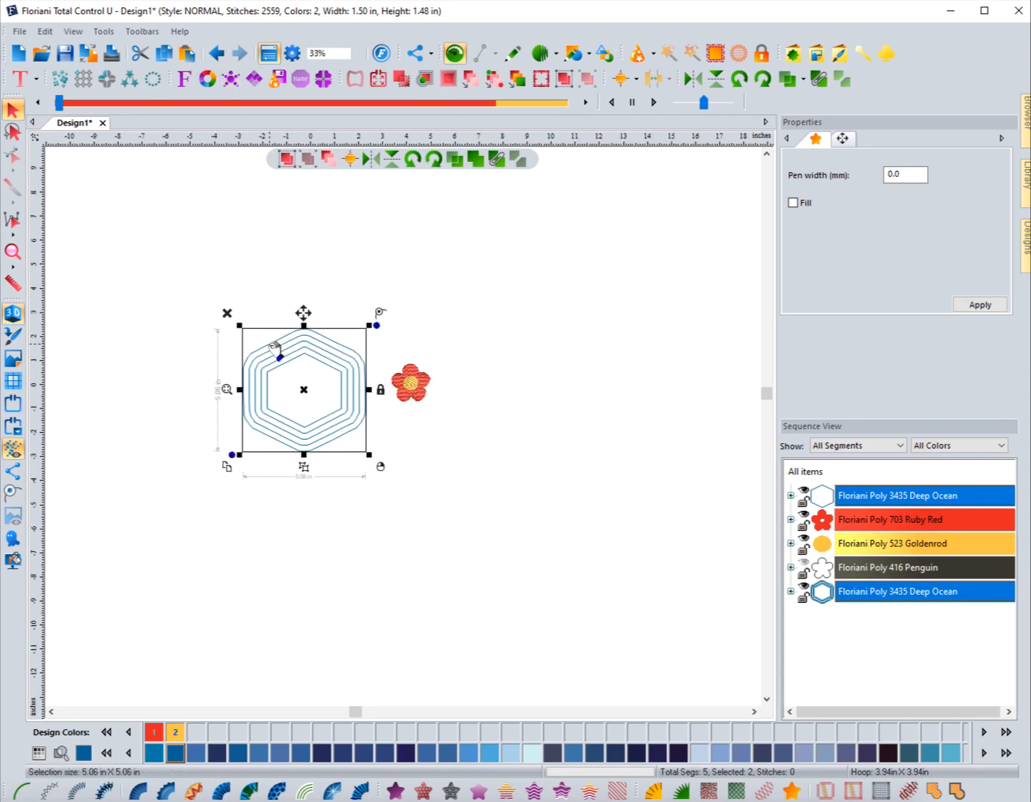
{"action": "scroll", "coordinate": [274, 346], "scroll_direction": "up", "scroll_amount": 2}
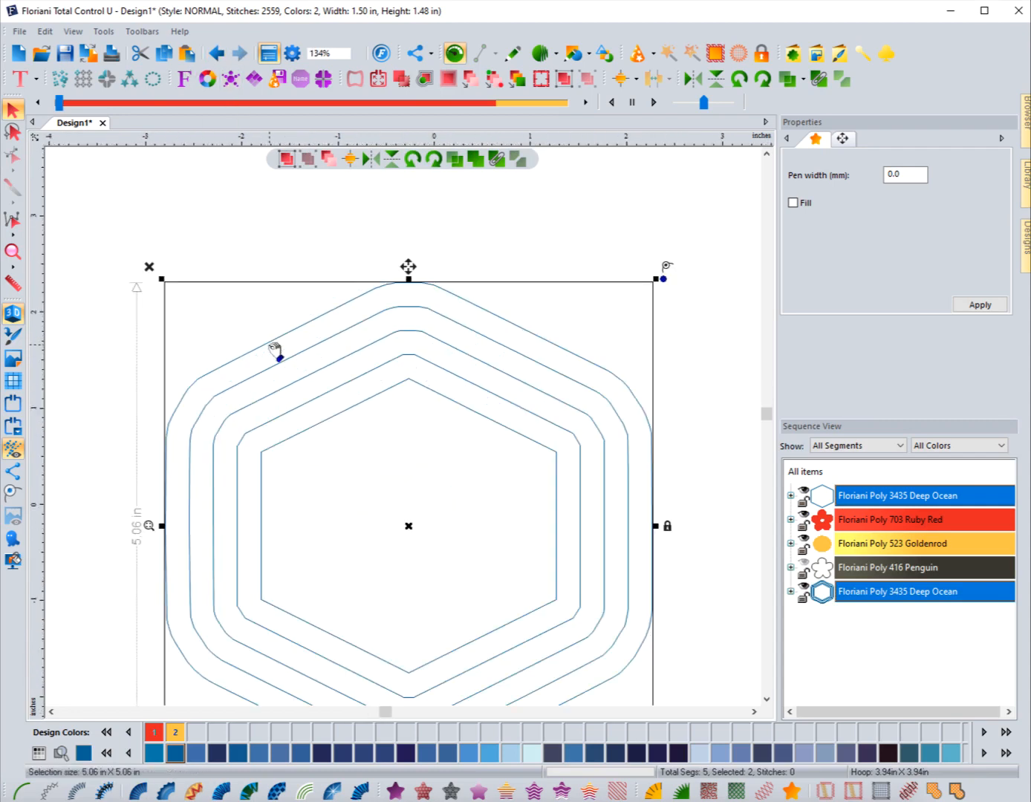
{"action": "left_click", "coordinate": [761, 702]}
{"action": "left_click", "coordinate": [765, 701]}
{"action": "left_click", "coordinate": [766, 701]}
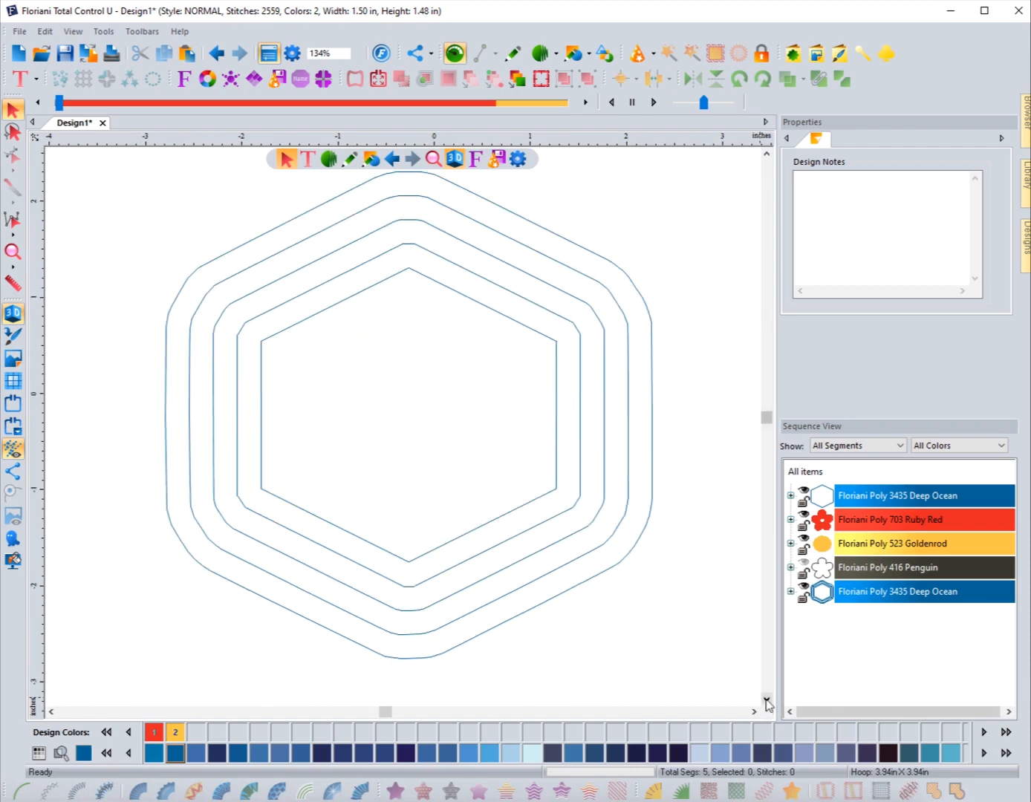
{"action": "left_click", "coordinate": [363, 298]}
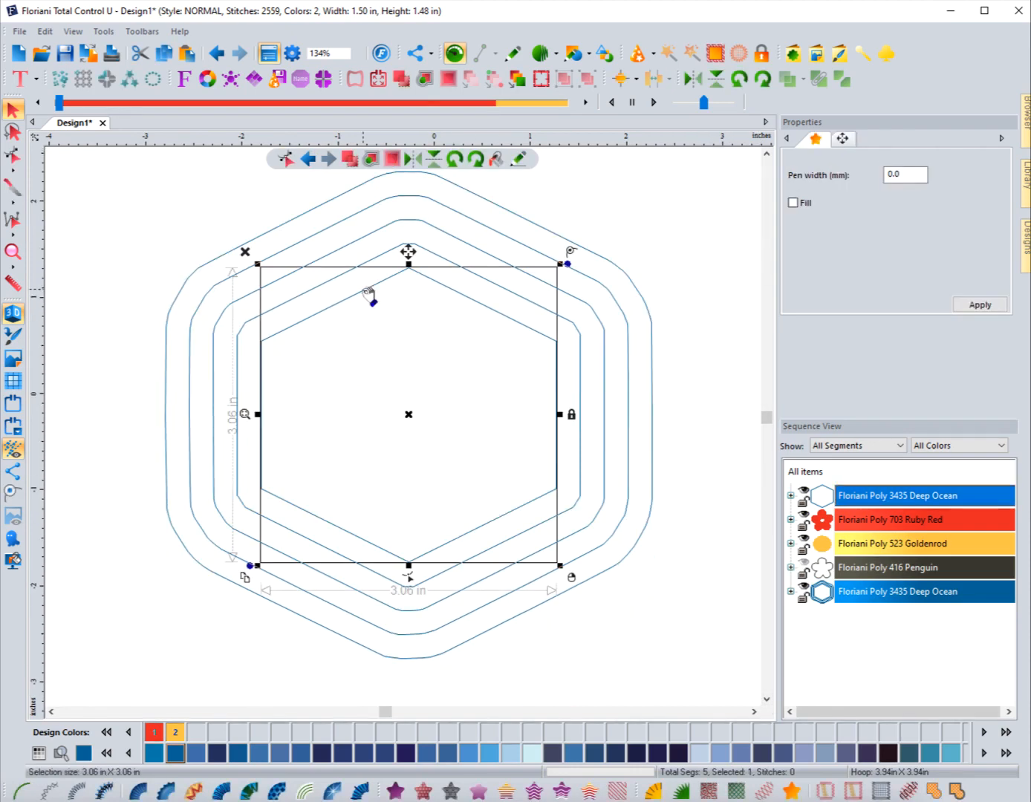
{"action": "left_click", "coordinate": [208, 54]}
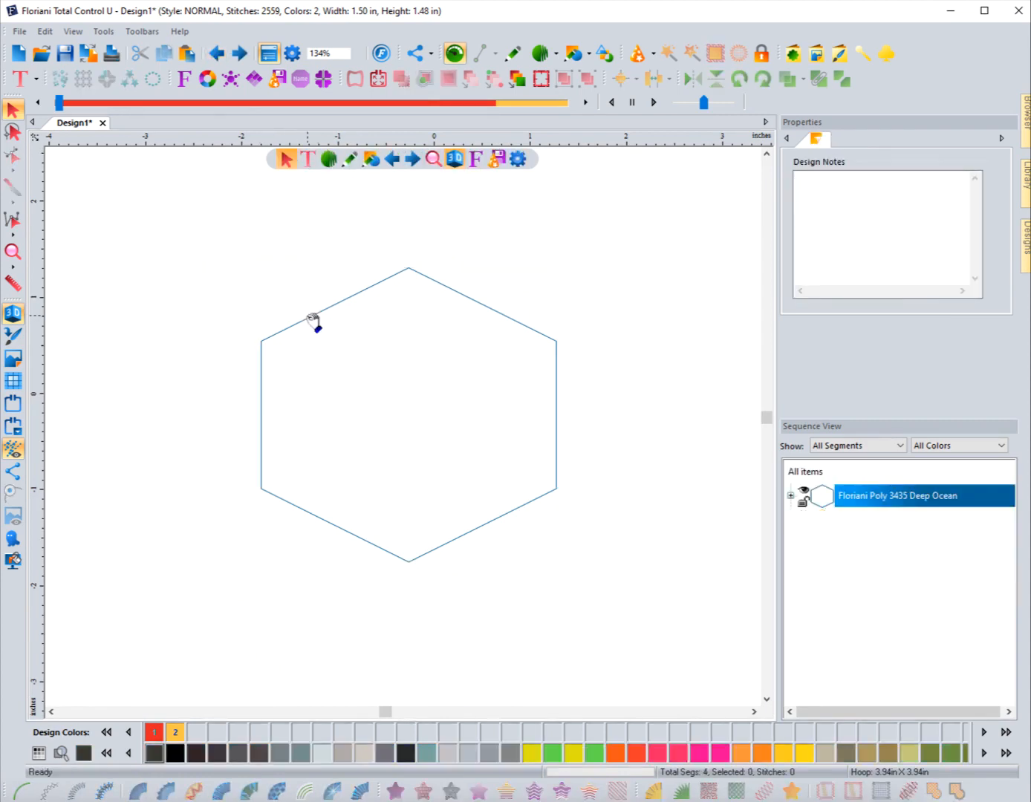
Step: Create four outside contour ripples around the hexagon with round corners and 0.25 in spacing, and undo them
{"action": "left_click", "coordinate": [313, 321]}
{"action": "left_click", "coordinate": [450, 82]}
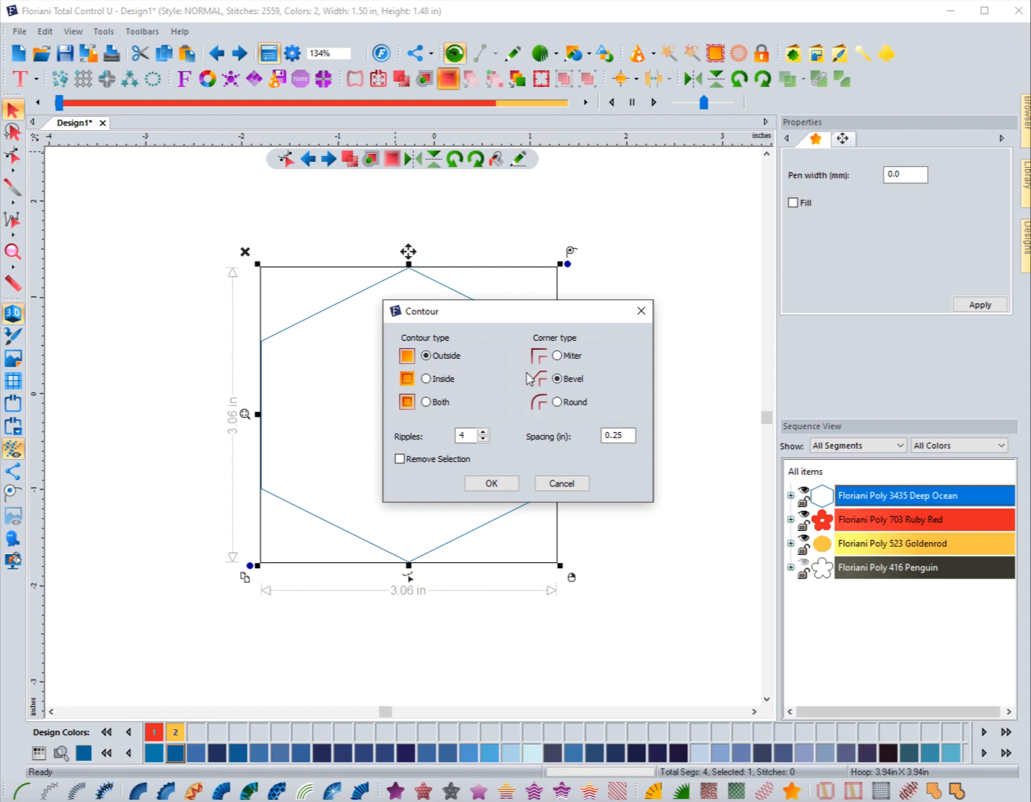
{"action": "left_click", "coordinate": [558, 403]}
{"action": "left_click", "coordinate": [491, 484]}
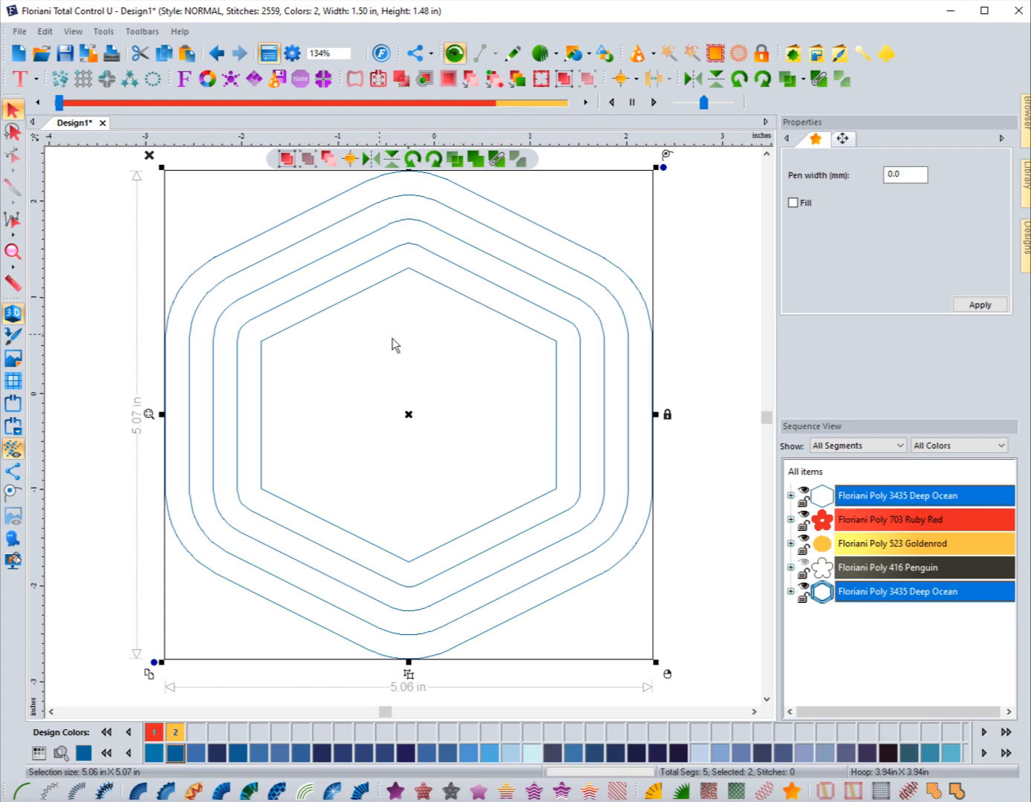
{"action": "left_click", "coordinate": [288, 160]}
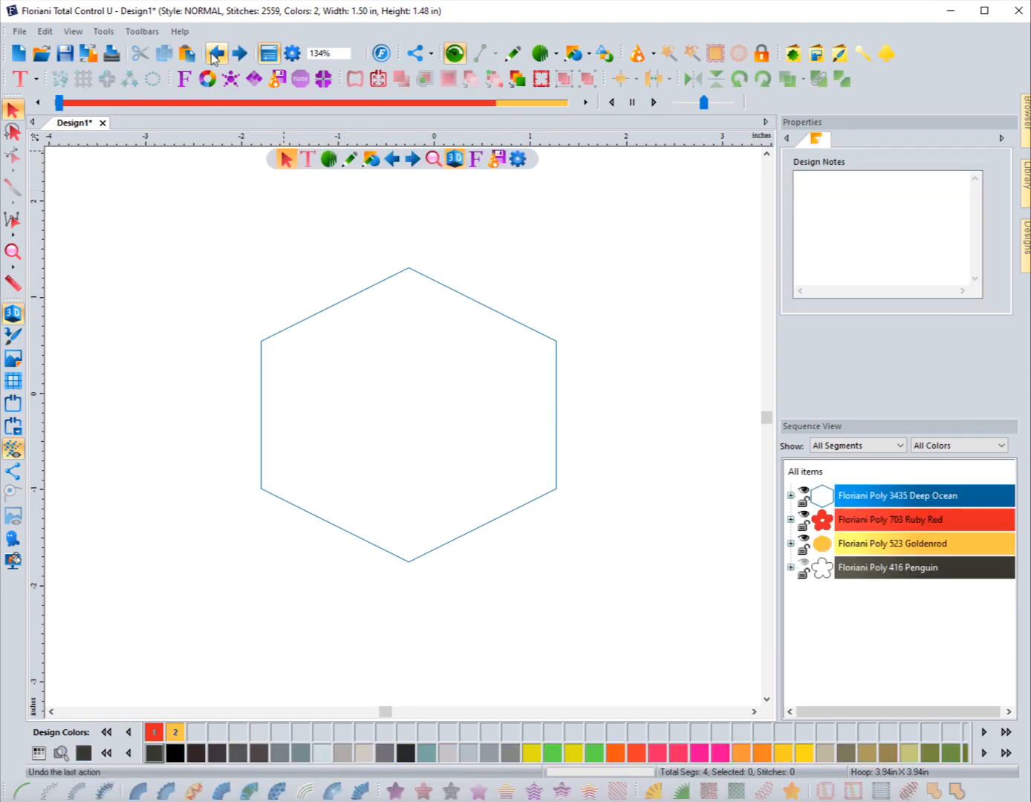
Step: Create four contour ripples both inside and outside the hexagon with round corners and 0.25 in spacing, and undo them
{"action": "left_click", "coordinate": [328, 316]}
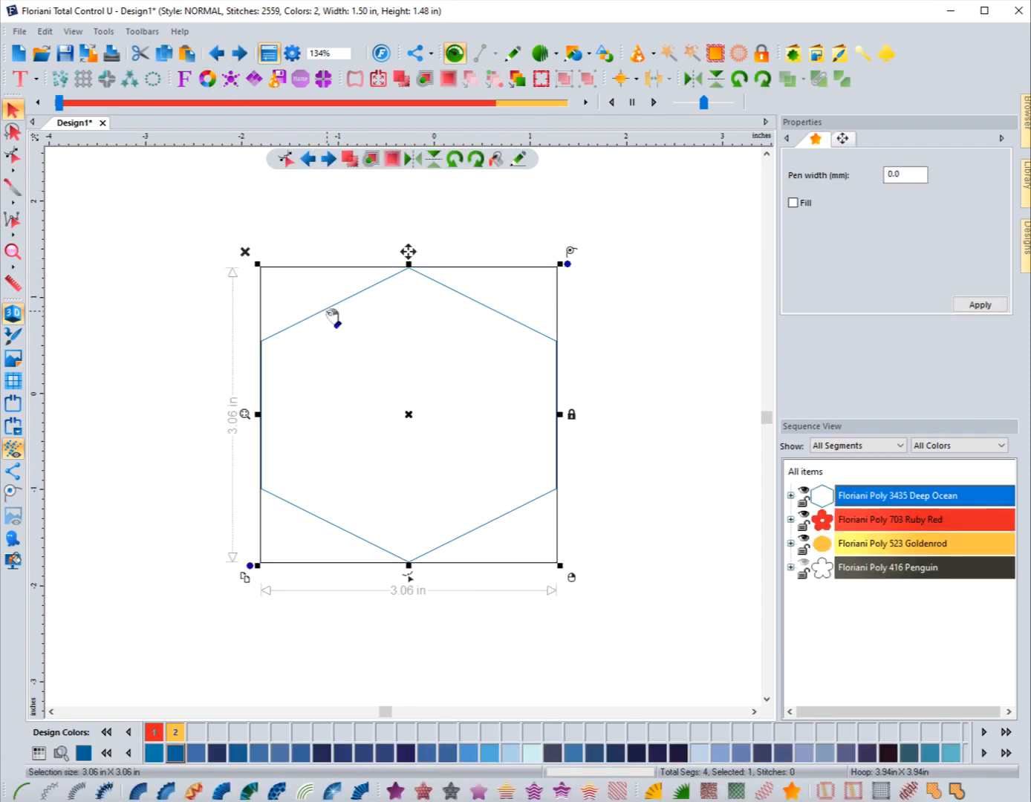
{"action": "left_click", "coordinate": [447, 79]}
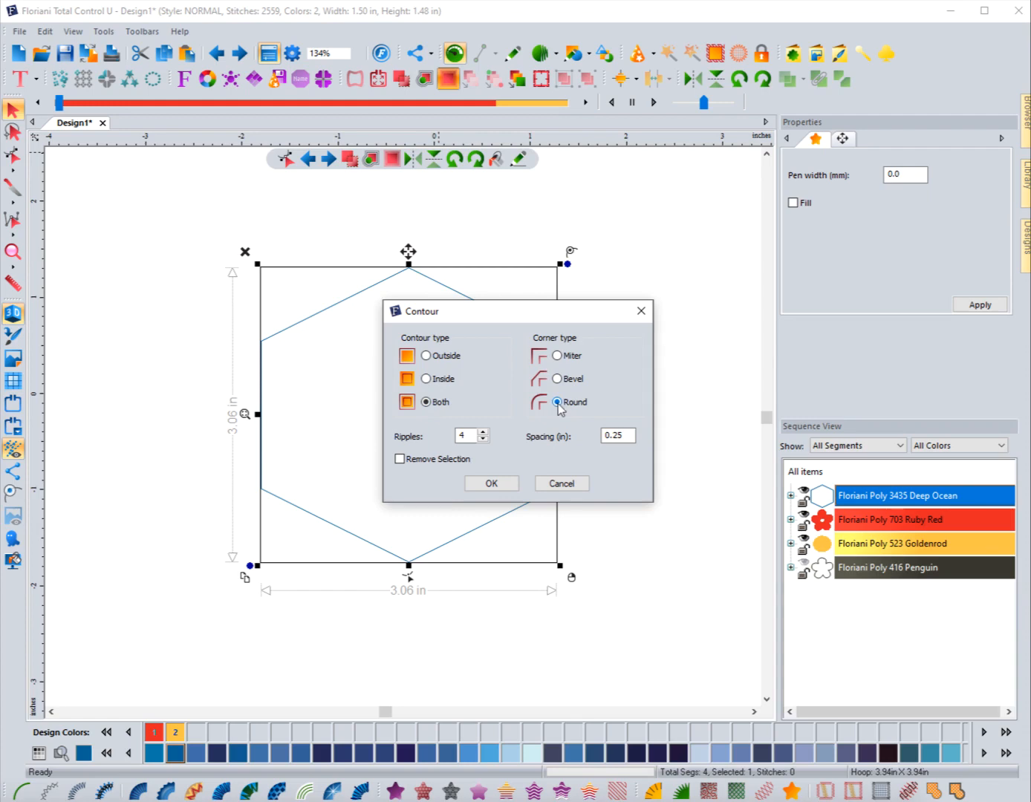
{"action": "left_click", "coordinate": [427, 378]}
{"action": "left_click", "coordinate": [425, 403]}
{"action": "left_click", "coordinate": [557, 403]}
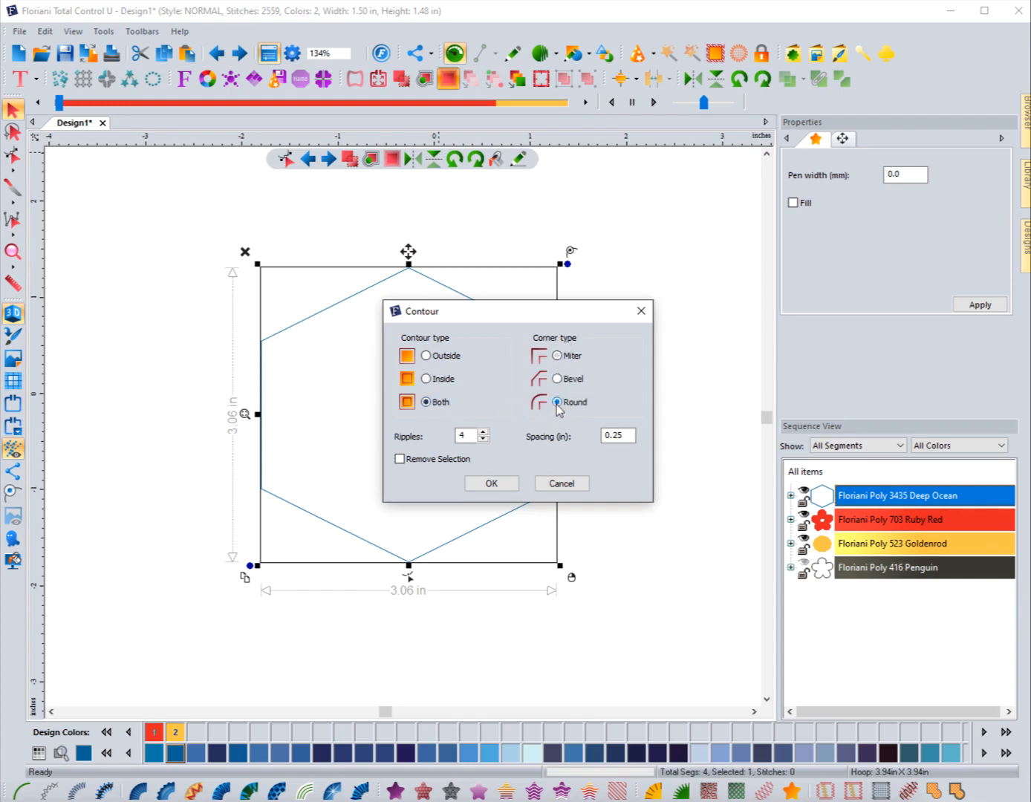
{"action": "left_click", "coordinate": [511, 484]}
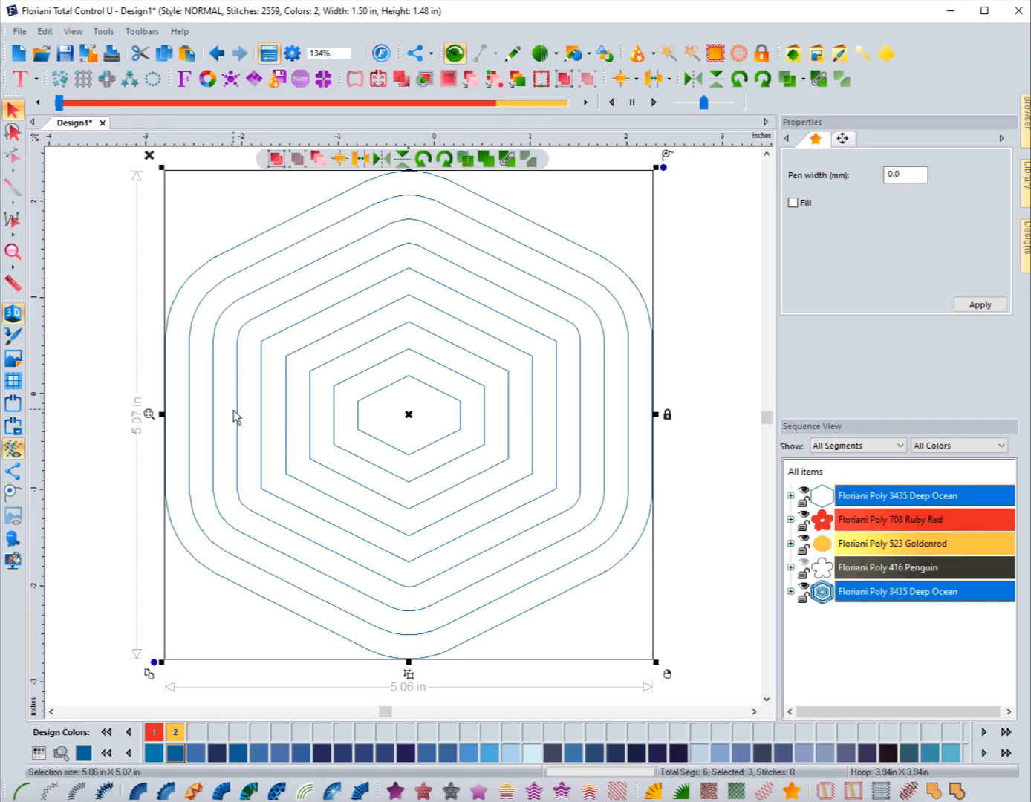
{"action": "left_click", "coordinate": [88, 375]}
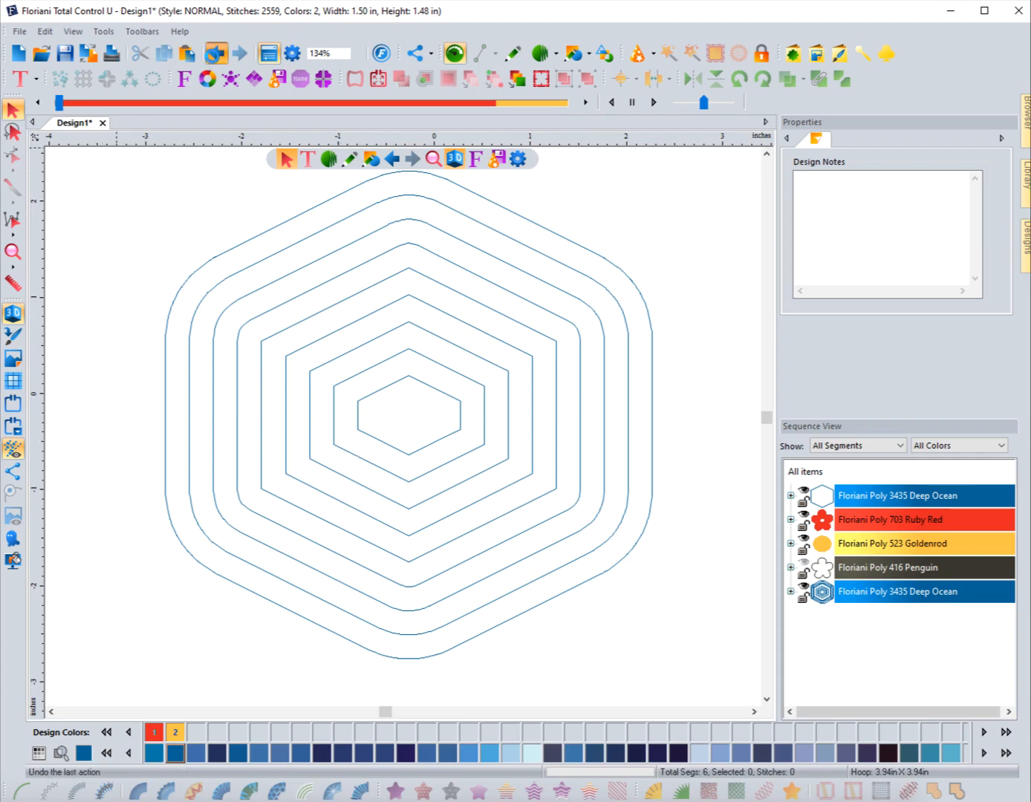
{"action": "left_click", "coordinate": [218, 53]}
Step: Create two outside contour ripples around the embroidered flower with round corners and 0.15 in spacing, and undo them
{"action": "left_click", "coordinate": [13, 252]}
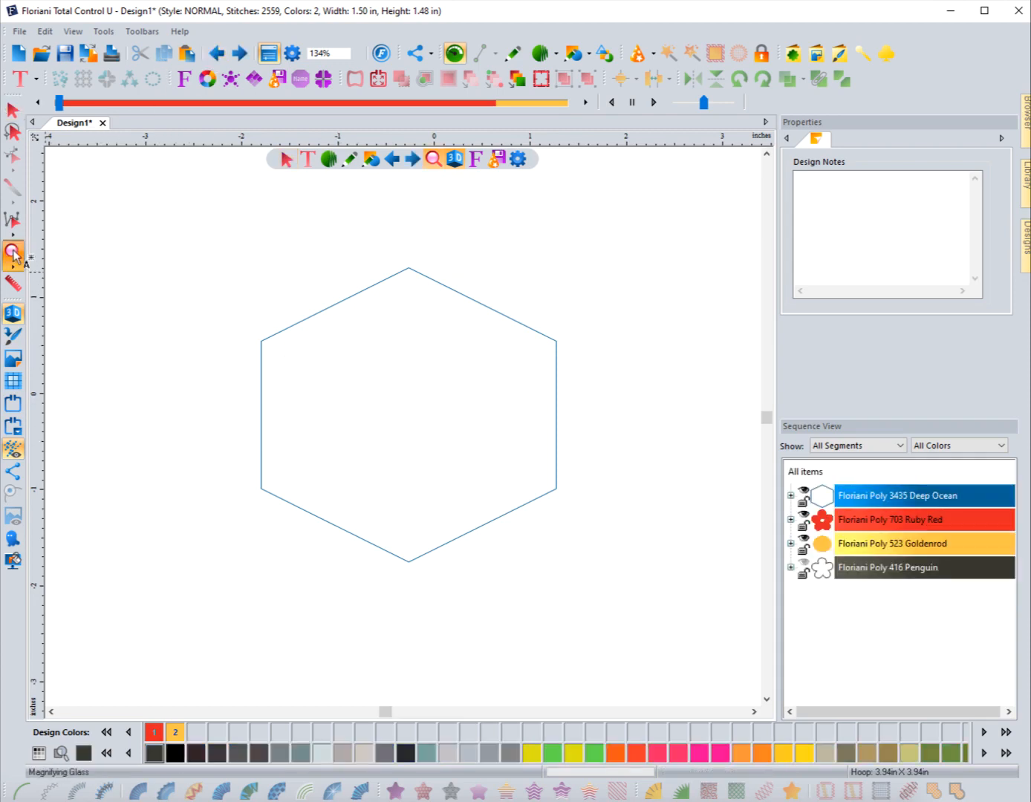
{"action": "left_click", "coordinate": [13, 251]}
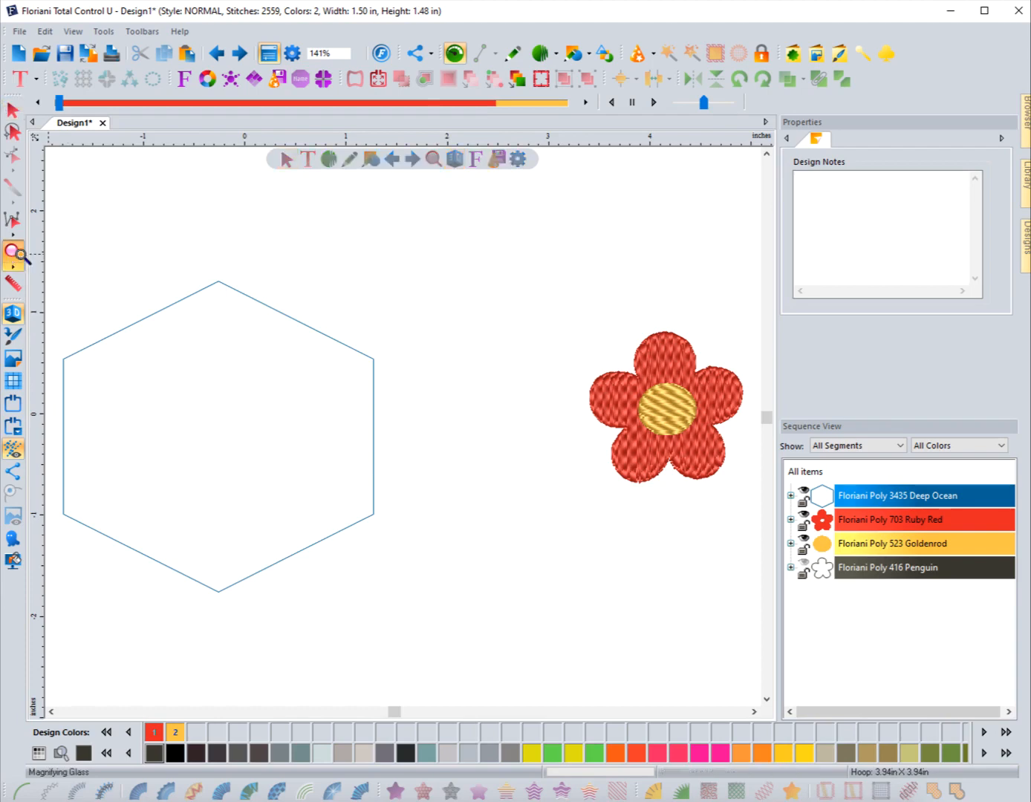
{"action": "left_click_drag", "start_coordinate": [531, 312], "coordinate": [778, 535]}
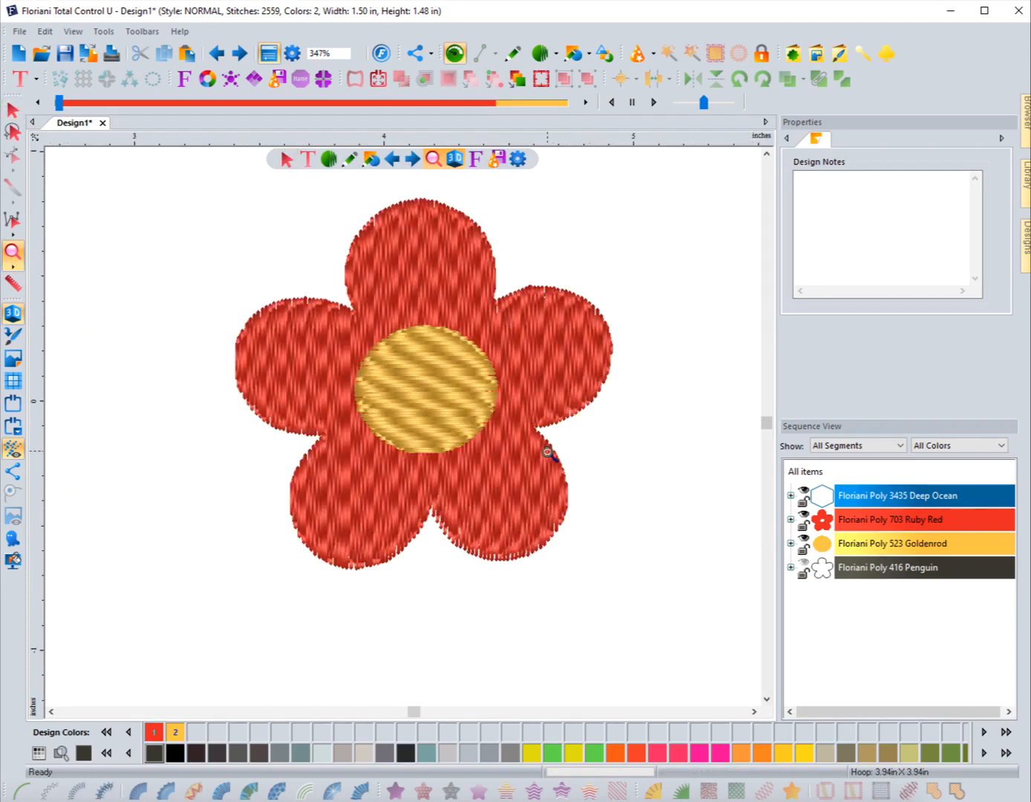
{"action": "left_click", "coordinate": [886, 54]}
{"action": "left_click", "coordinate": [13, 109]}
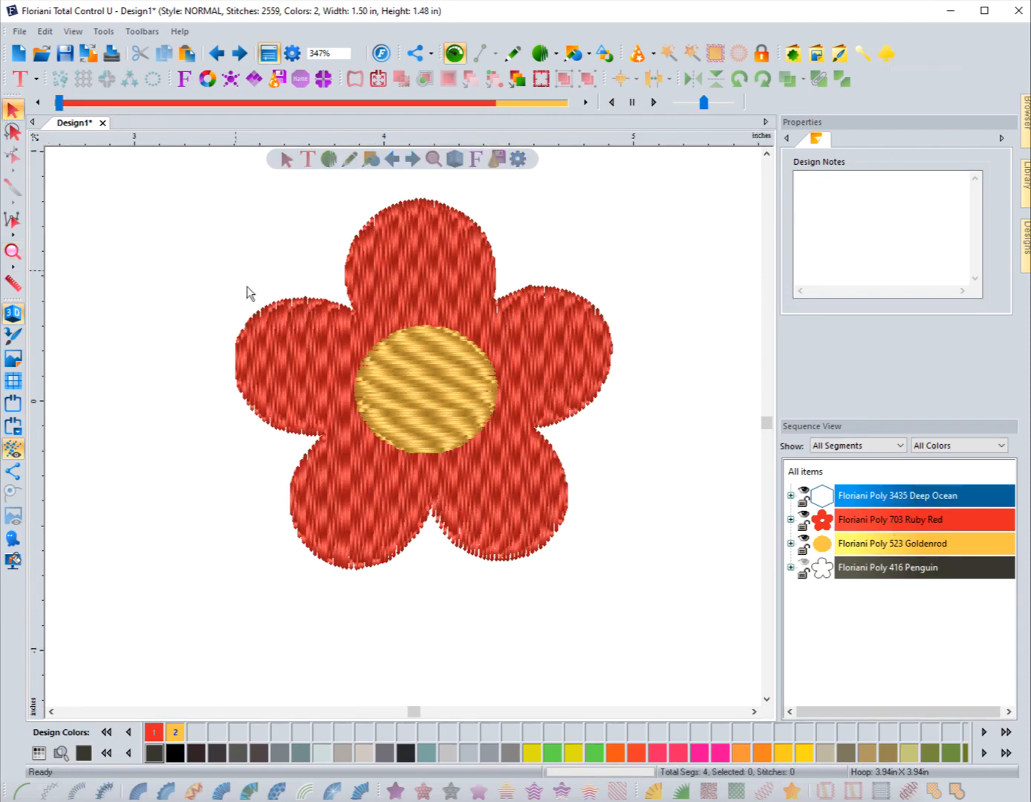
{"action": "left_click", "coordinate": [300, 365]}
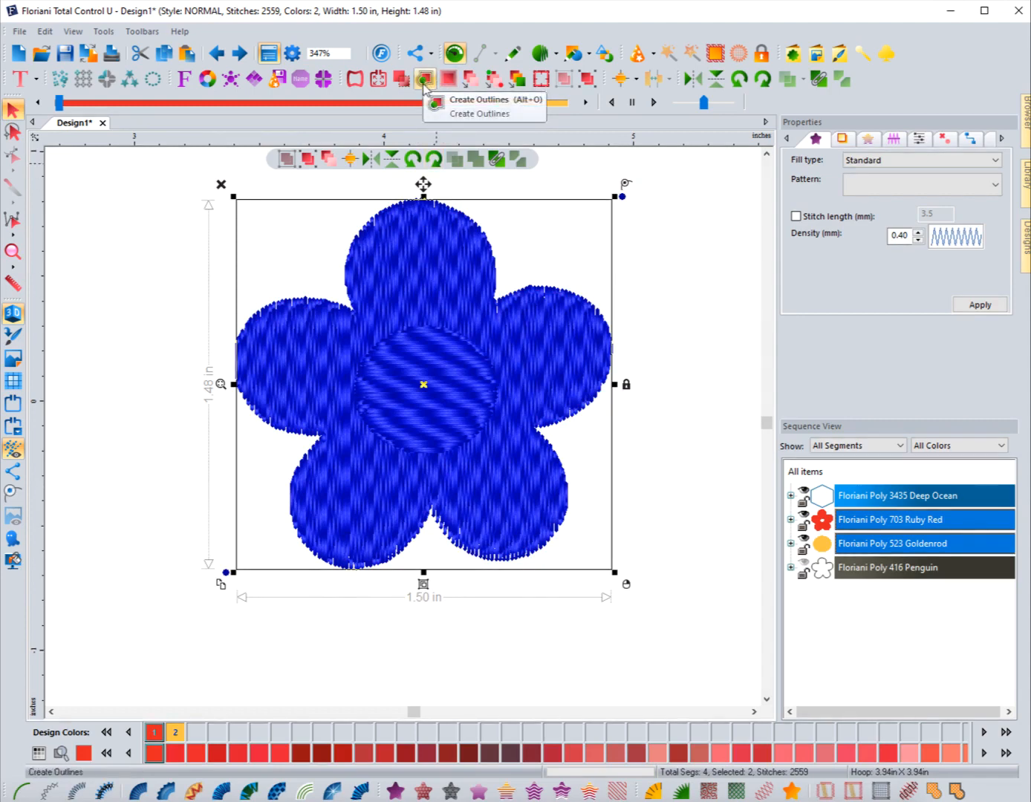
{"action": "left_click", "coordinate": [449, 80]}
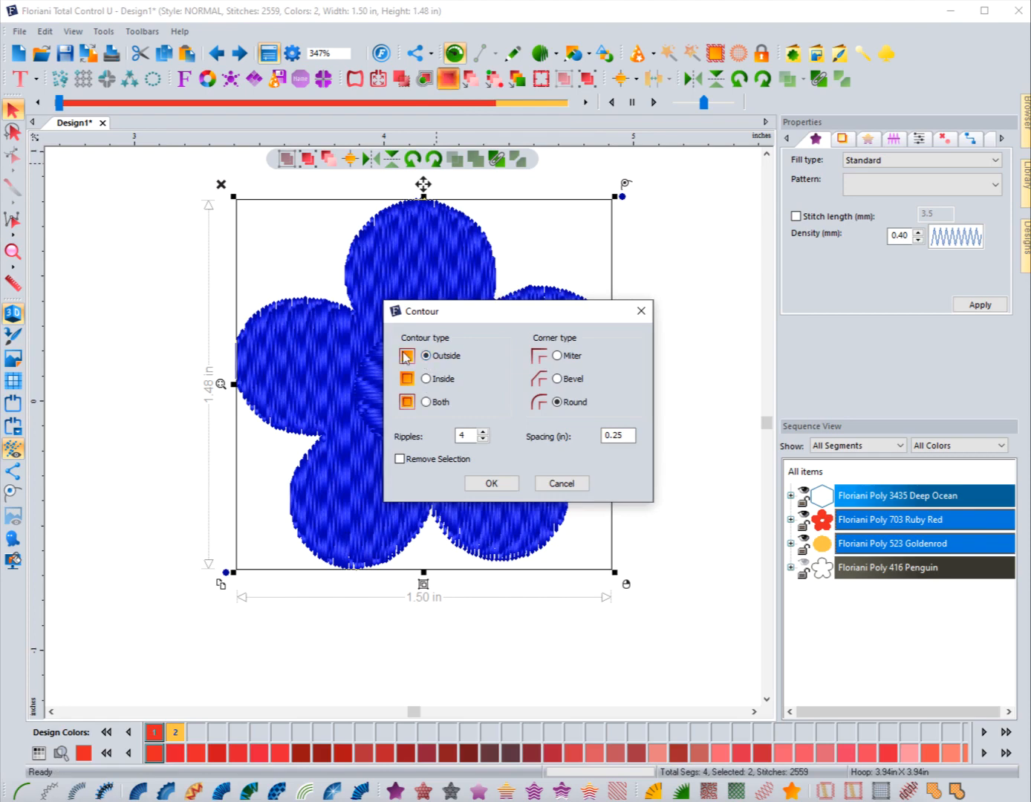
{"action": "double_click", "coordinate": [466, 433]}
{"action": "type", "text": "2"}
{"action": "double_click", "coordinate": [623, 436]}
{"action": "left_click", "coordinate": [490, 482]}
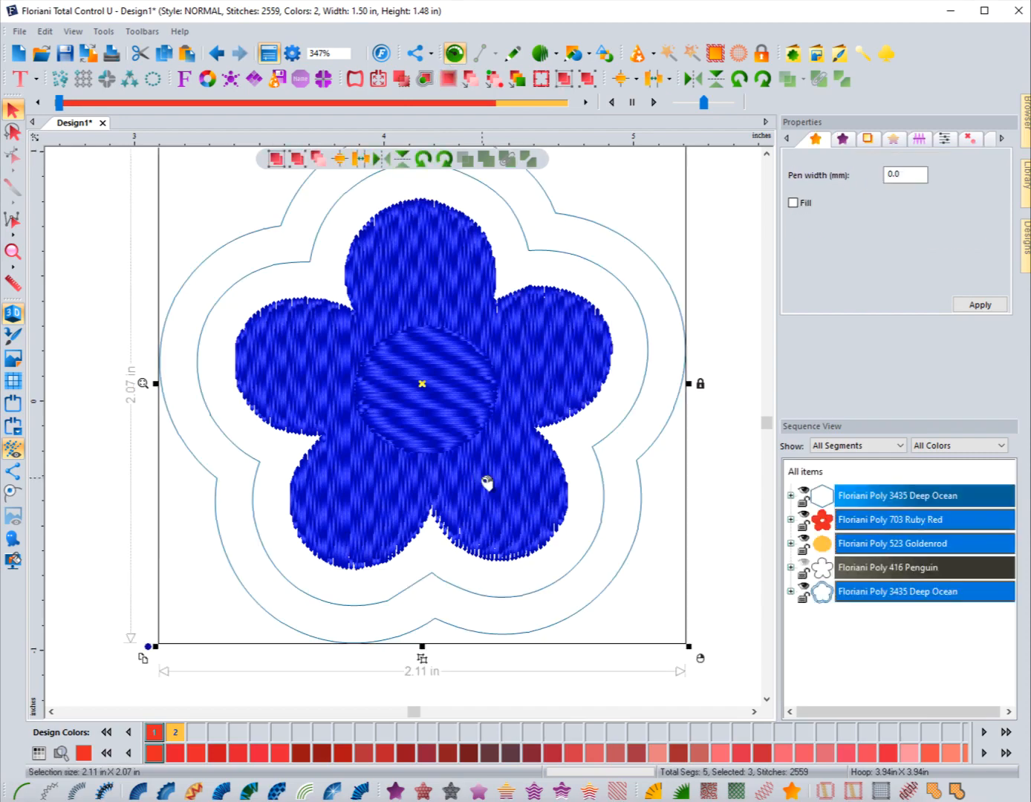
{"action": "left_click", "coordinate": [93, 504]}
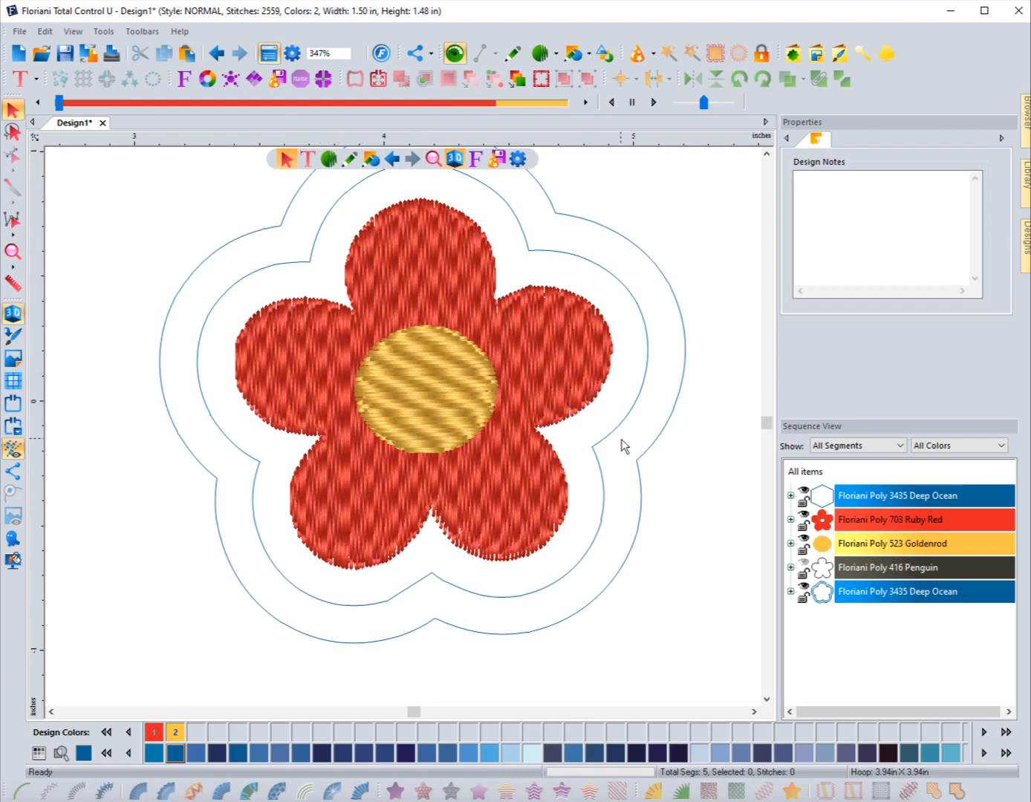
{"action": "left_click", "coordinate": [216, 54]}
{"action": "left_click", "coordinate": [216, 53]}
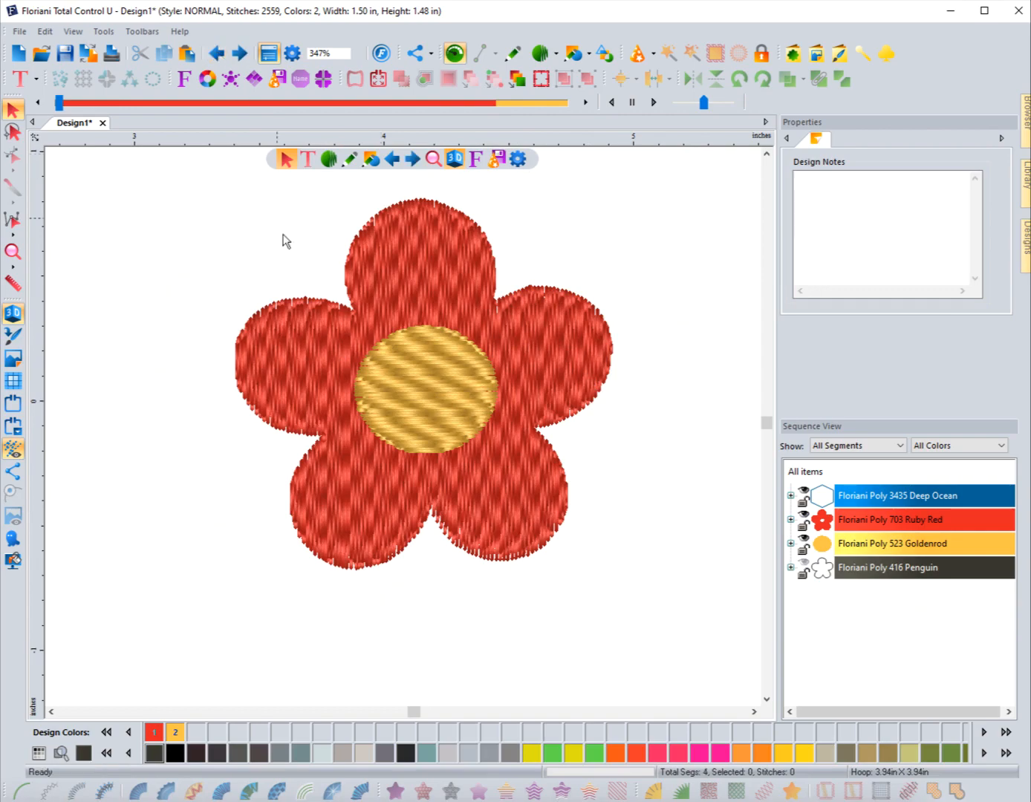
Step: Create two contour ripples both inside and outside the embroidered flower with round corners and 0.15 in spacing
{"action": "left_click", "coordinate": [308, 303]}
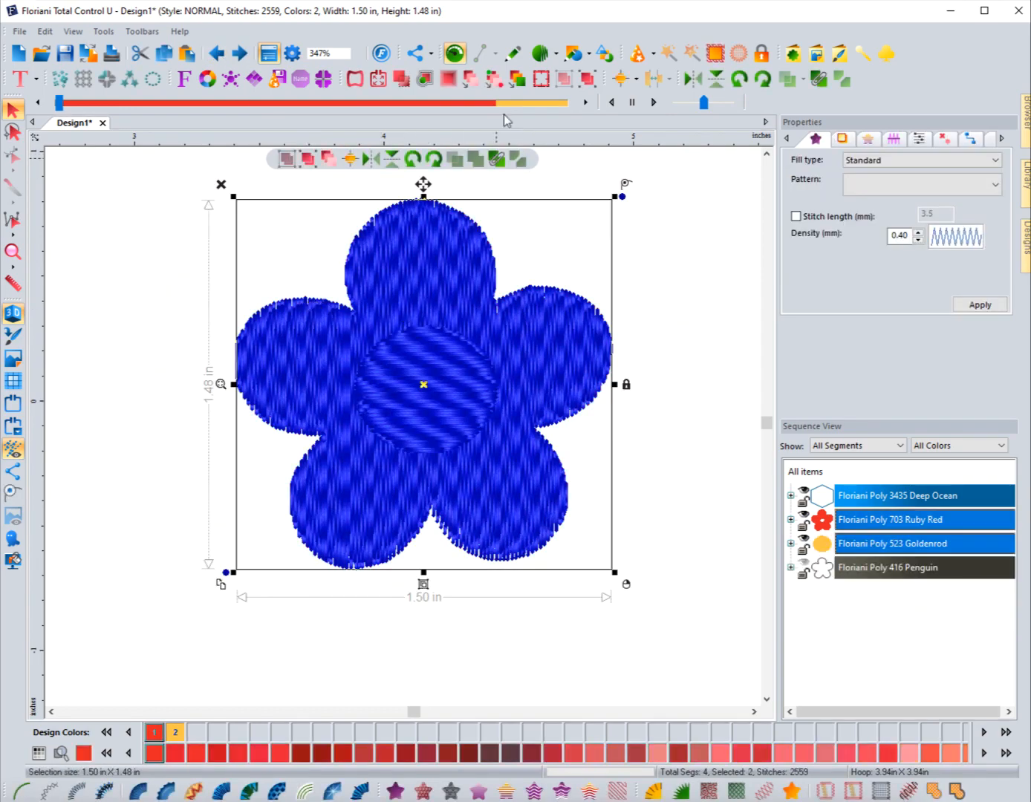
{"action": "left_click", "coordinate": [447, 78]}
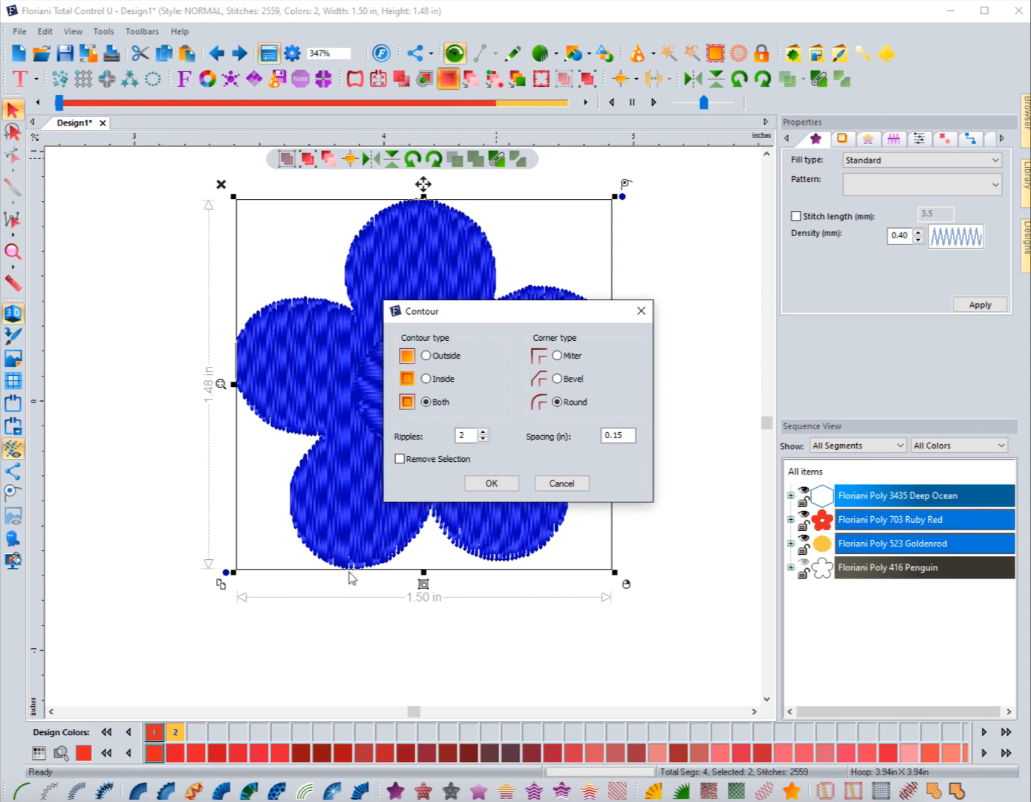
{"action": "left_click", "coordinate": [491, 484]}
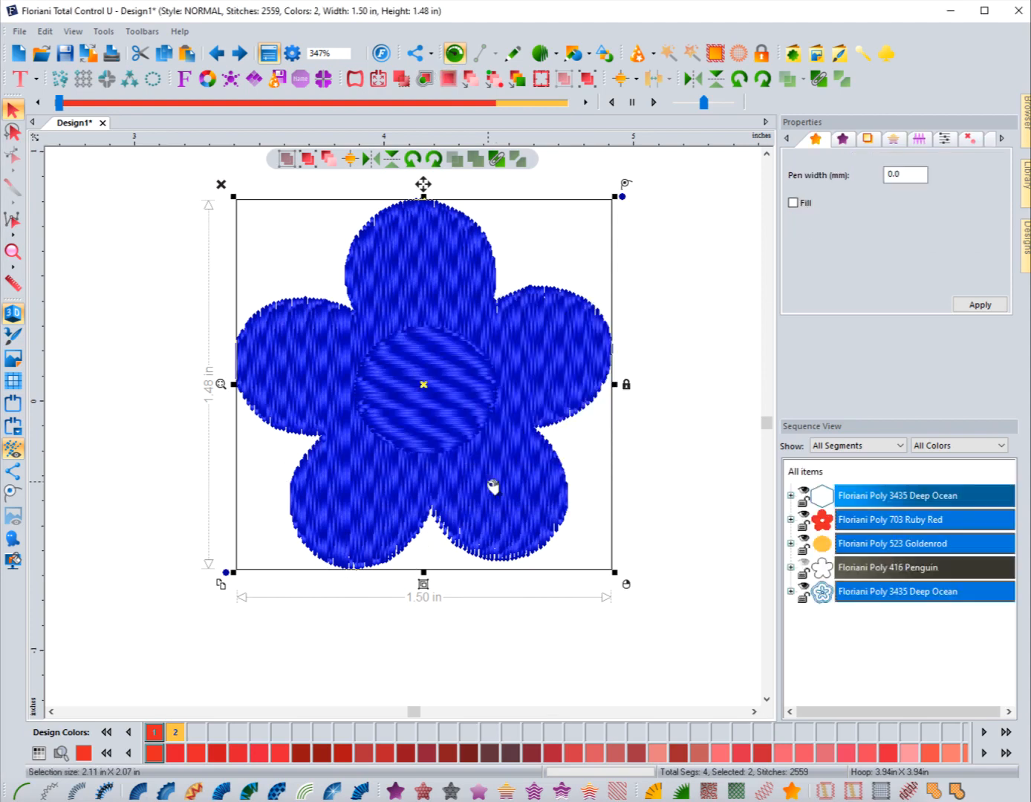
{"action": "left_click", "coordinate": [113, 444]}
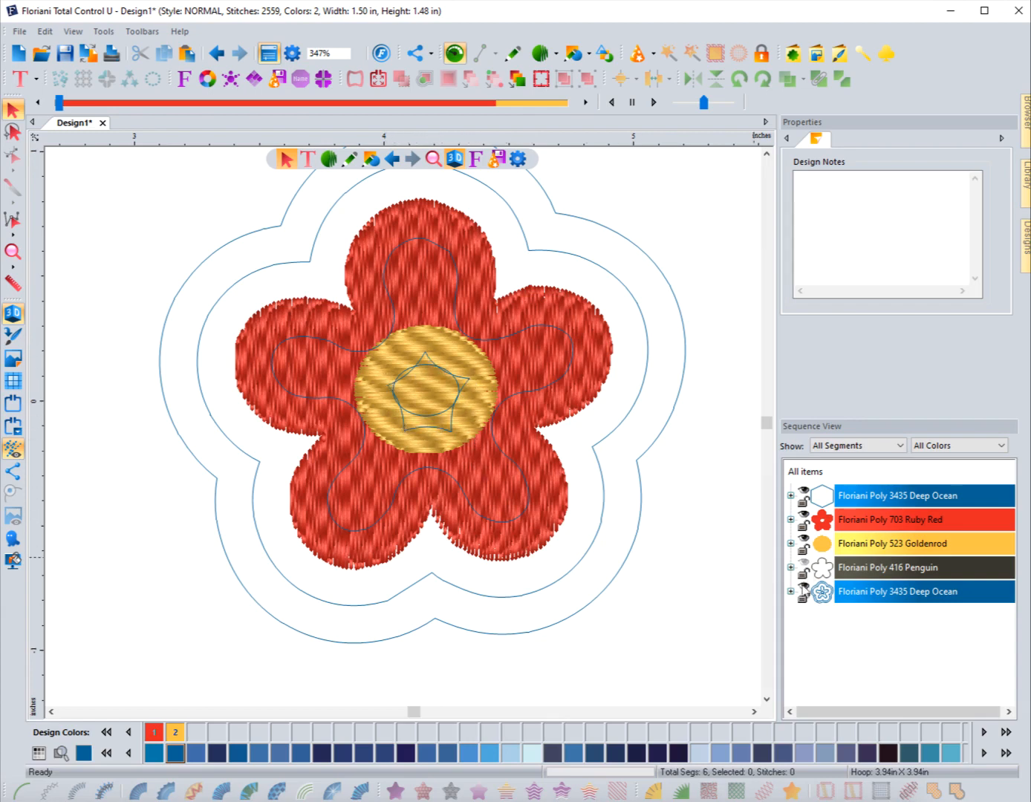
Step: Break apart the inner contour artwork of the flower and delete the small oval contour at its centre
{"action": "left_click", "coordinate": [789, 591]}
{"action": "left_click", "coordinate": [839, 640]}
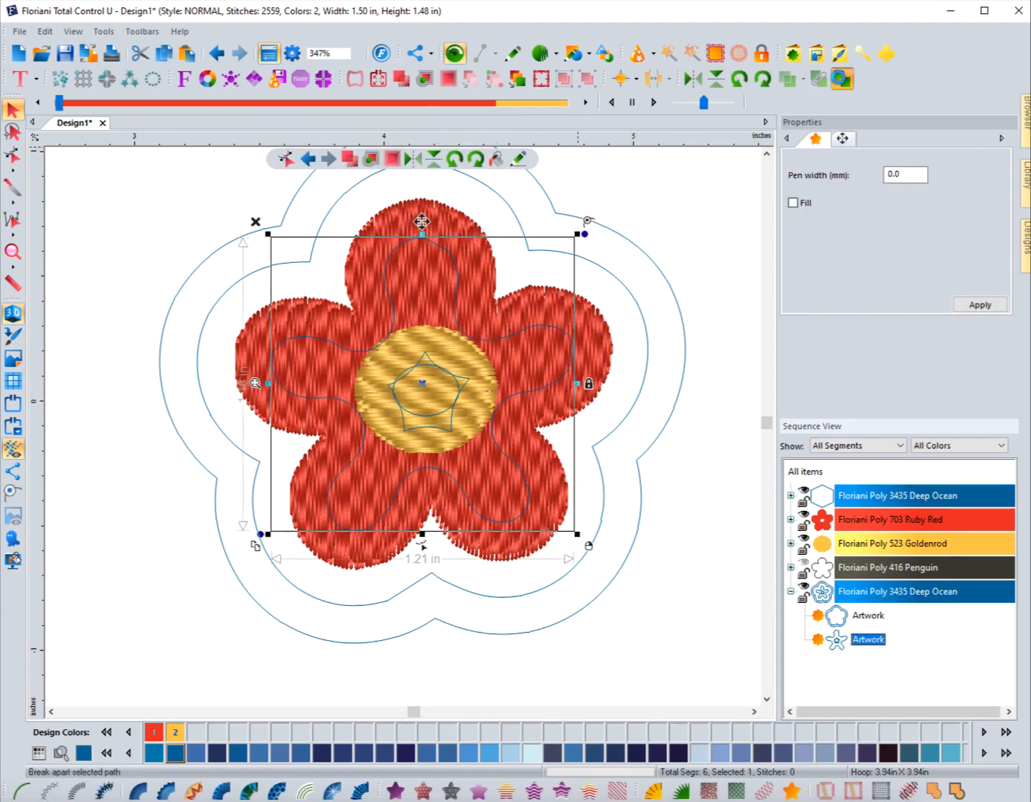
{"action": "left_click", "coordinate": [841, 78]}
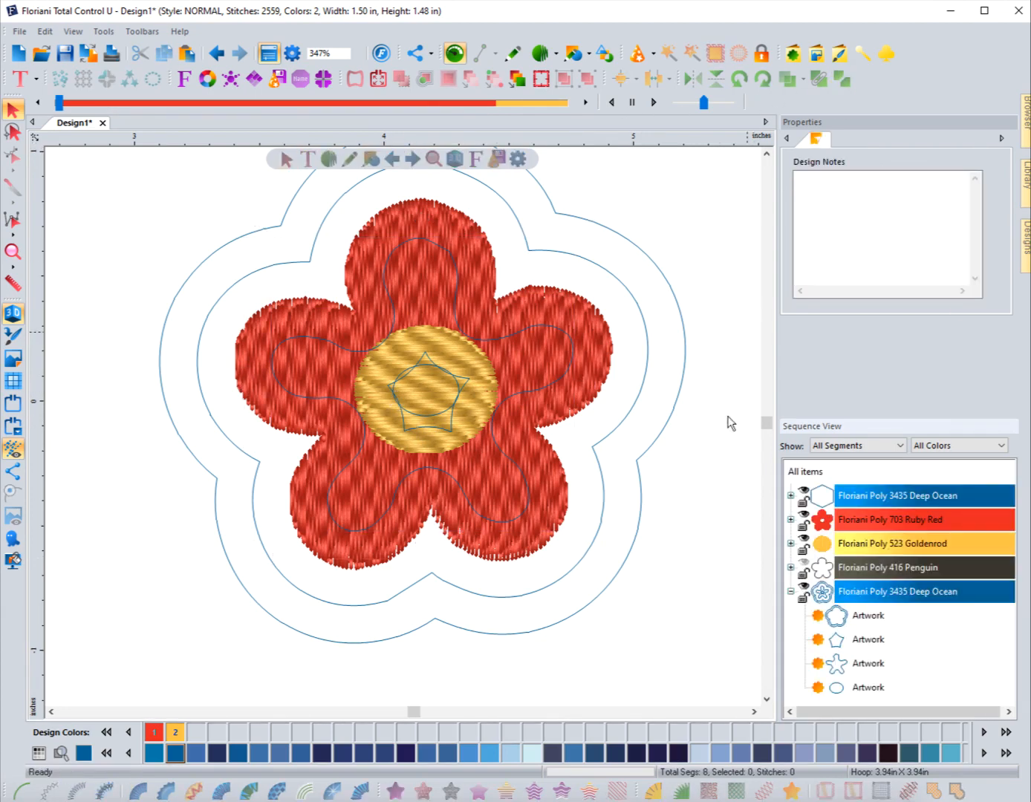
{"action": "left_click", "coordinate": [838, 686]}
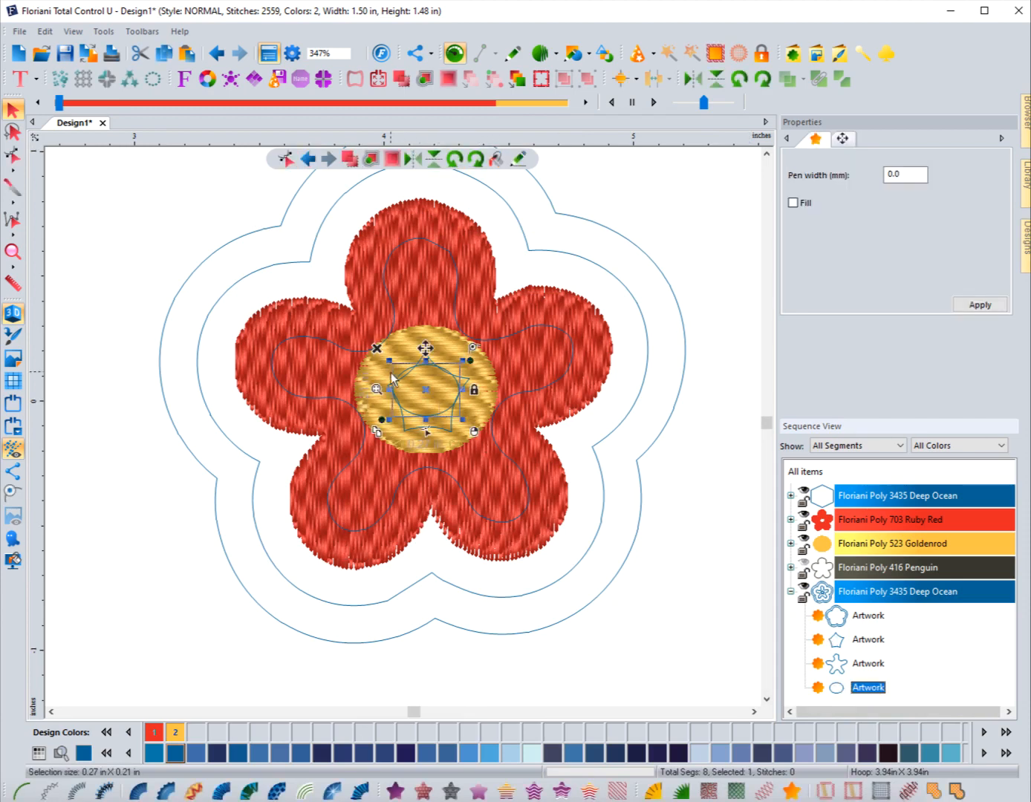
{"action": "left_click", "coordinate": [377, 348]}
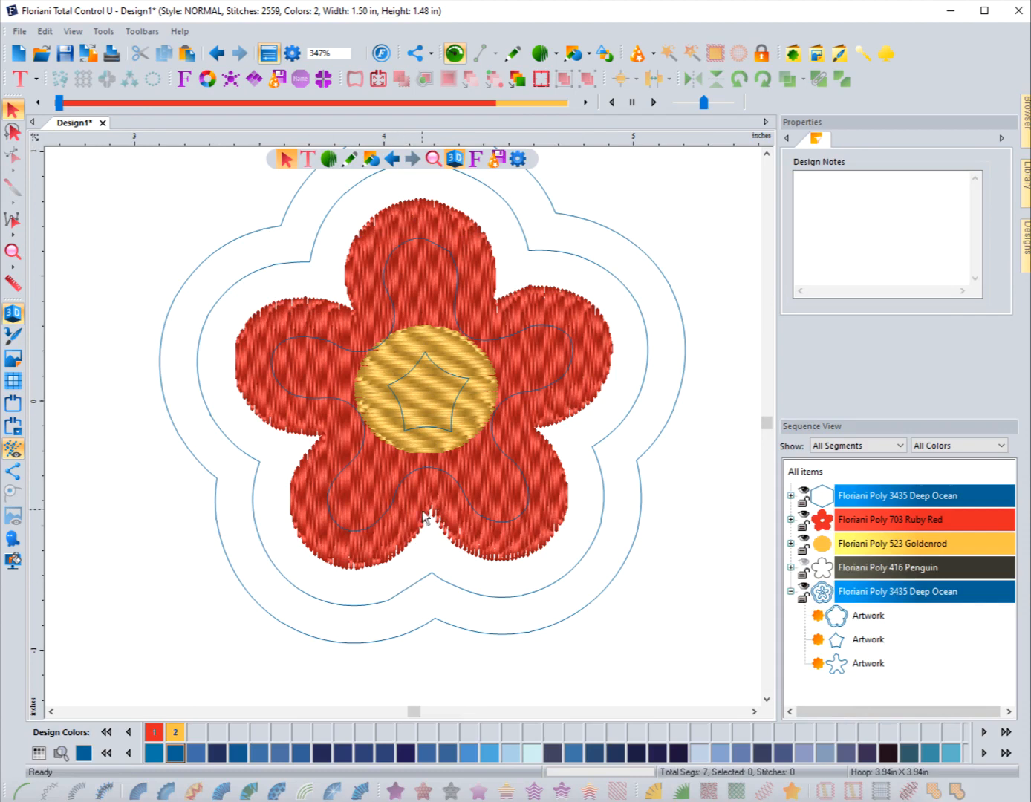
Step: Undo the oval's deletion, the break-apart and the contour creation on the flower
{"action": "left_click", "coordinate": [215, 54]}
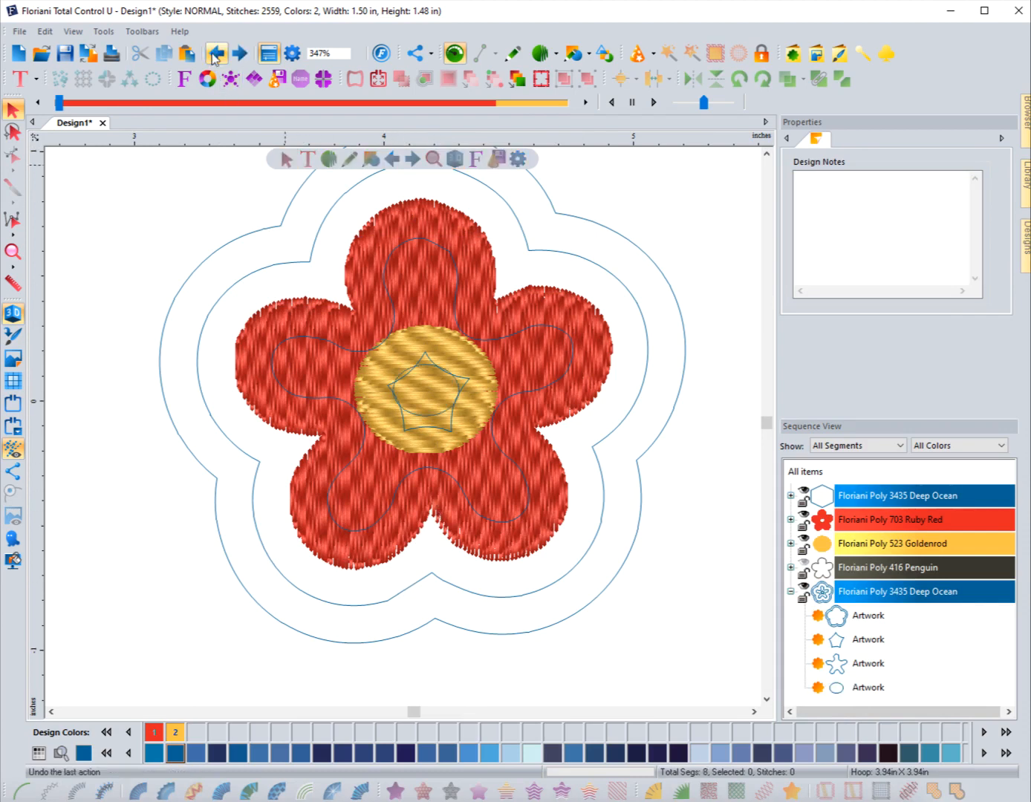
{"action": "left_click", "coordinate": [215, 52]}
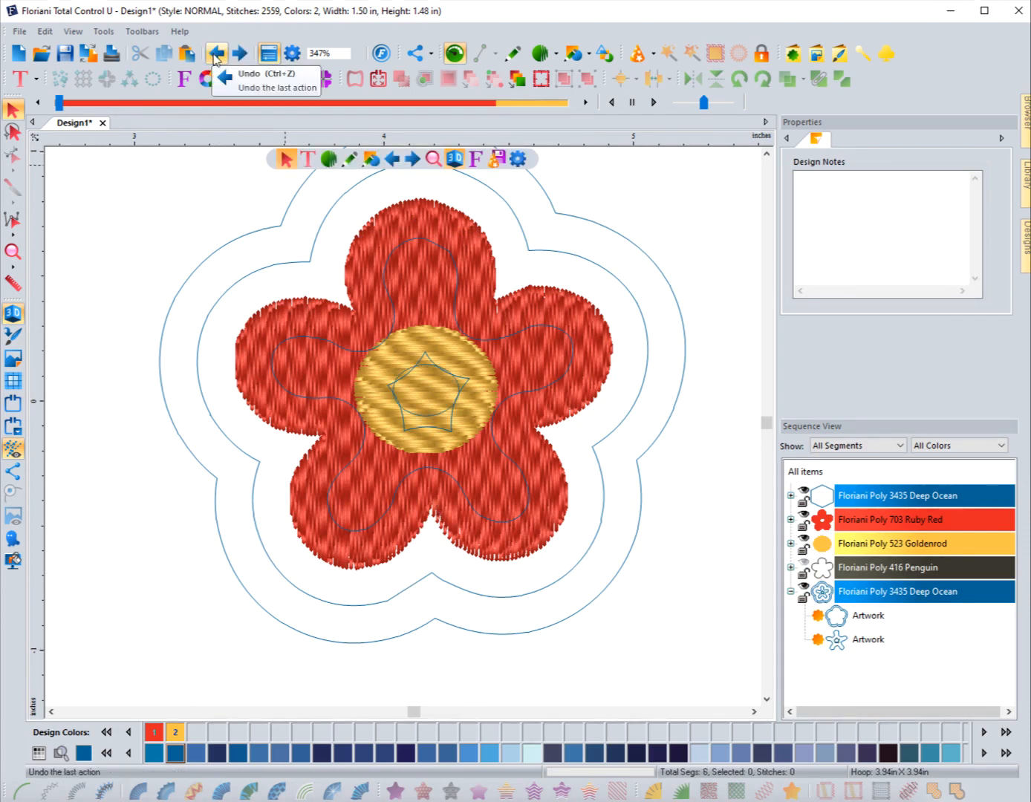
{"action": "left_click", "coordinate": [215, 55]}
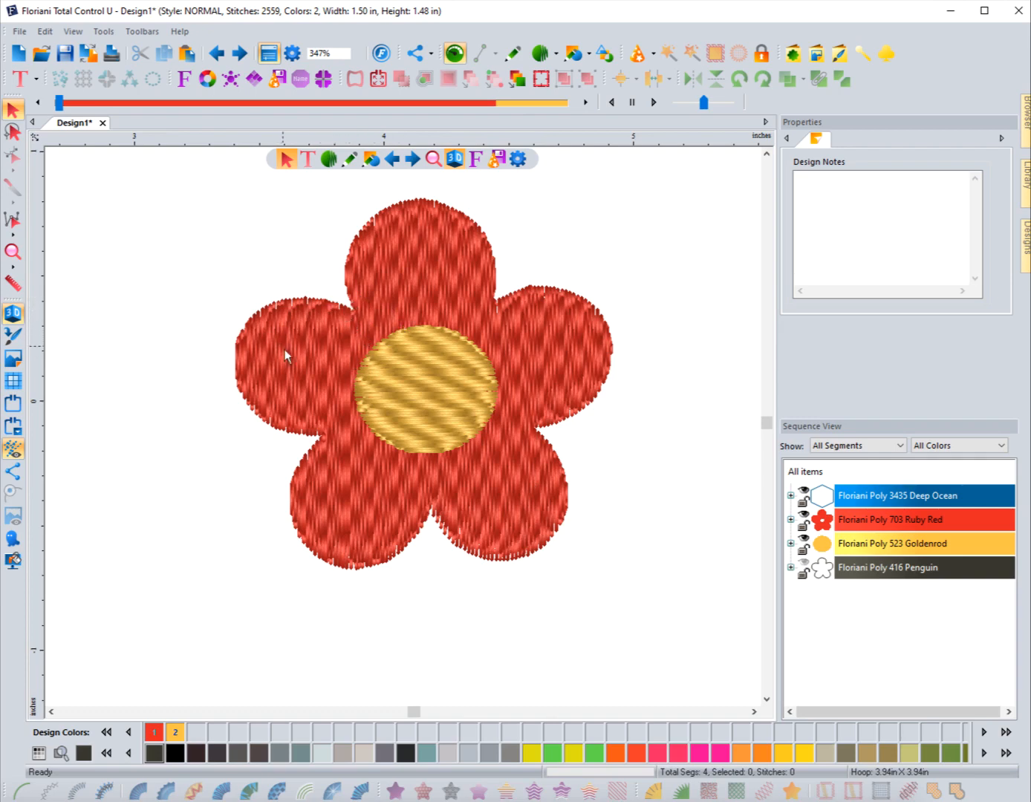
Step: Show the hidden Floriani Poly 416 Penguin flower outline and move it to the right of the embroidered flower
{"action": "left_click", "coordinate": [806, 568]}
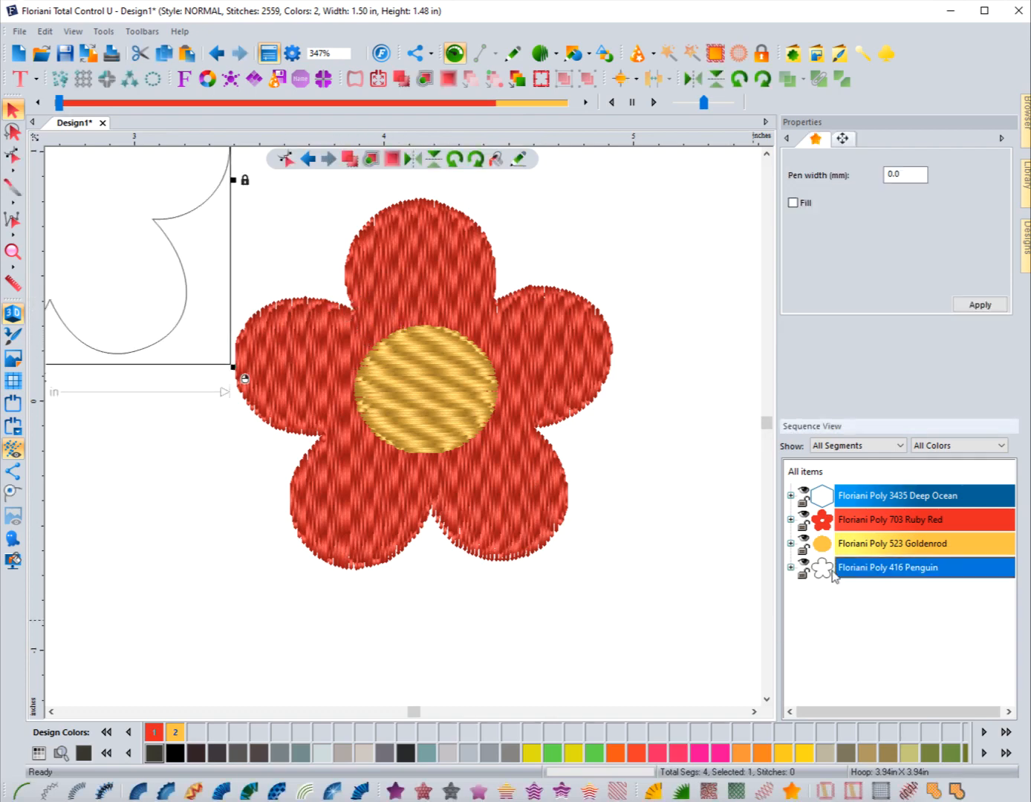
{"action": "scroll", "coordinate": [210, 491], "scroll_direction": "down", "scroll_amount": 2}
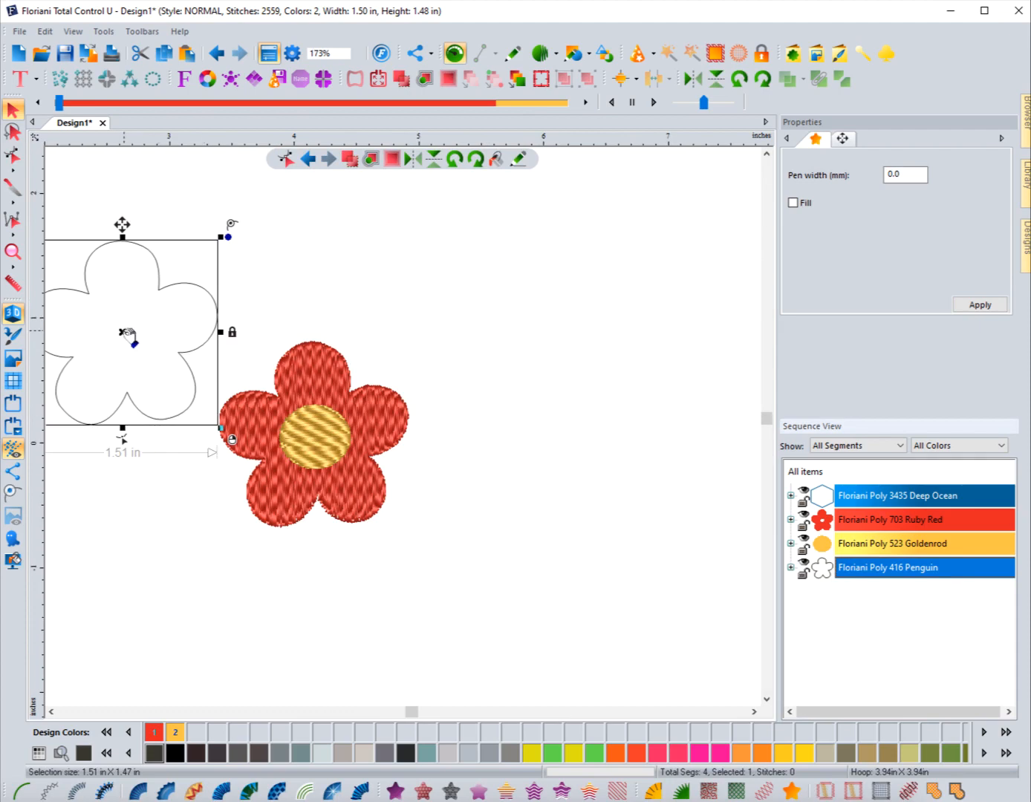
{"action": "left_click_drag", "start_coordinate": [128, 336], "coordinate": [549, 363]}
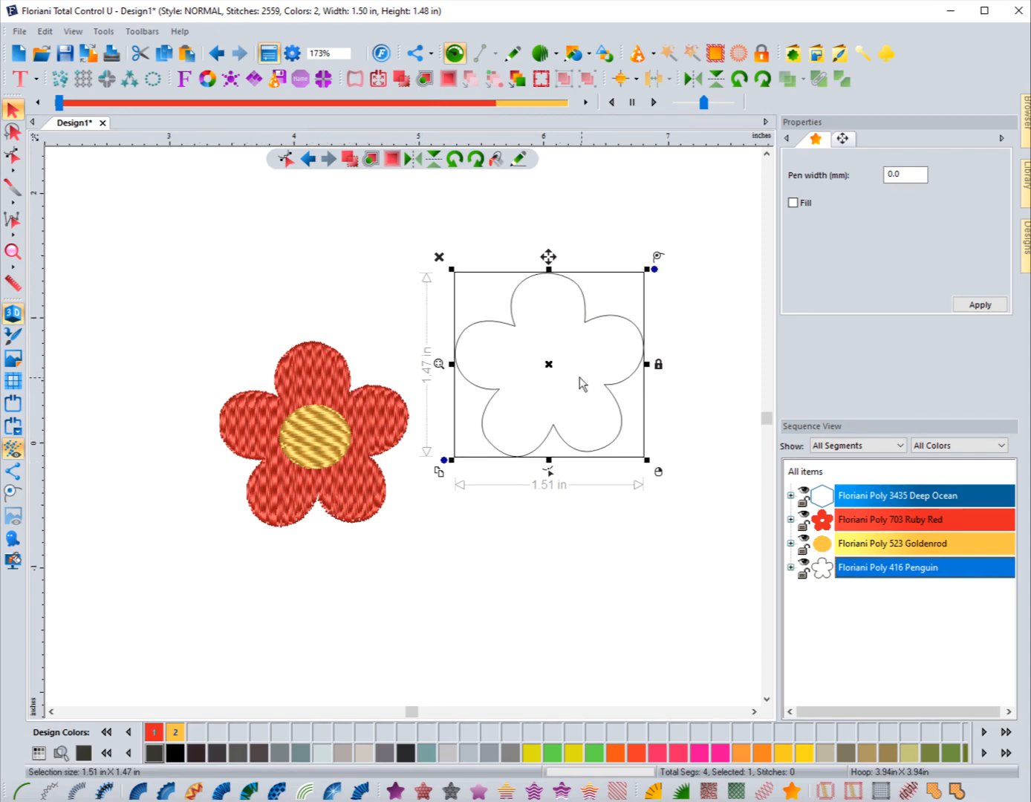
Step: Overlay the outline on the embroidered flower, move it back beside the flower, and select each in turn to compare their sizes
{"action": "left_click_drag", "start_coordinate": [554, 368], "coordinate": [319, 438]}
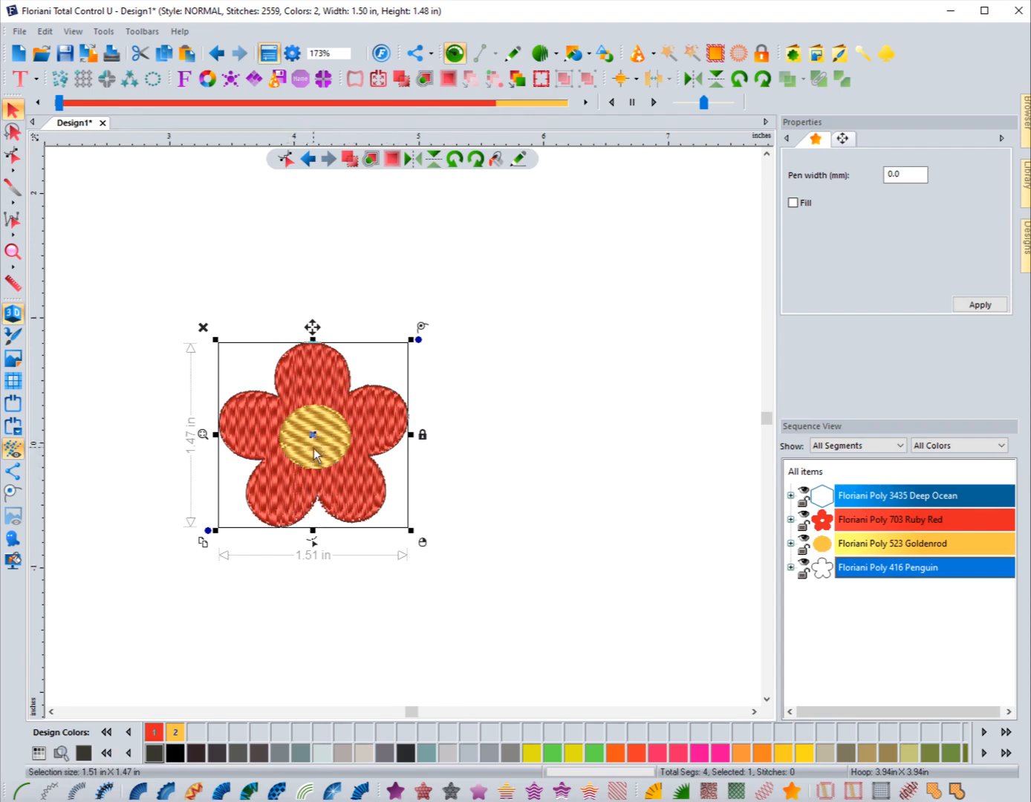
{"action": "left_click_drag", "start_coordinate": [317, 435], "coordinate": [565, 400]}
{"action": "left_click_drag", "start_coordinate": [184, 315], "coordinate": [452, 600]}
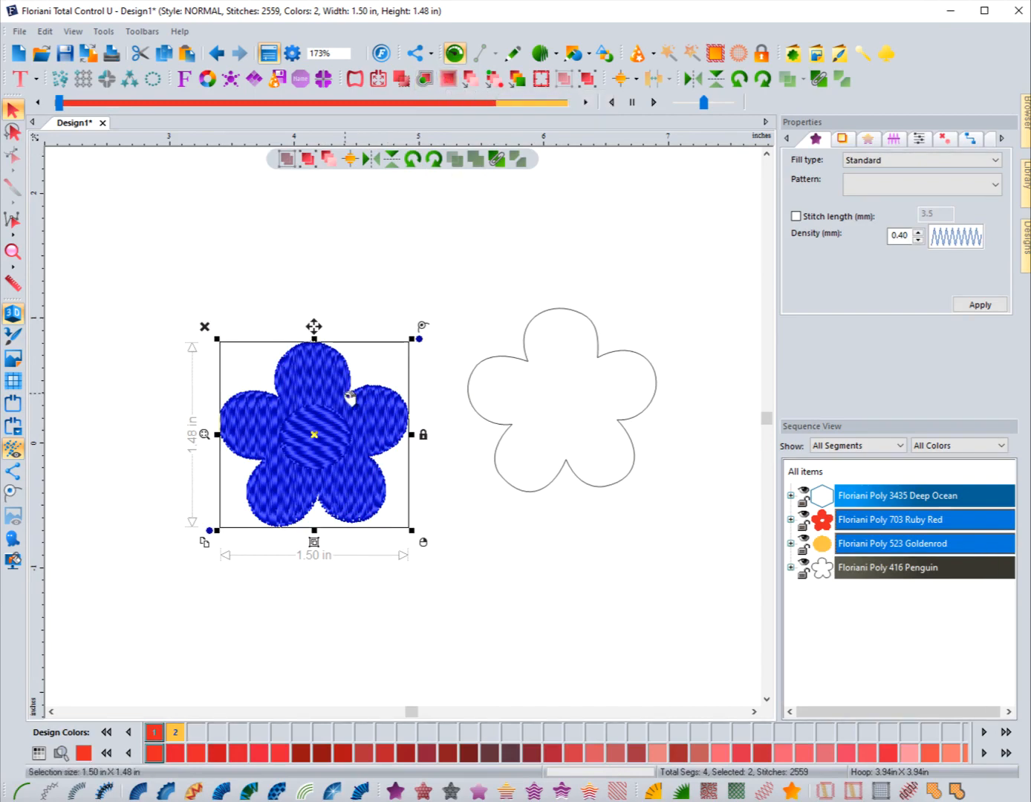
{"action": "left_click", "coordinate": [535, 361]}
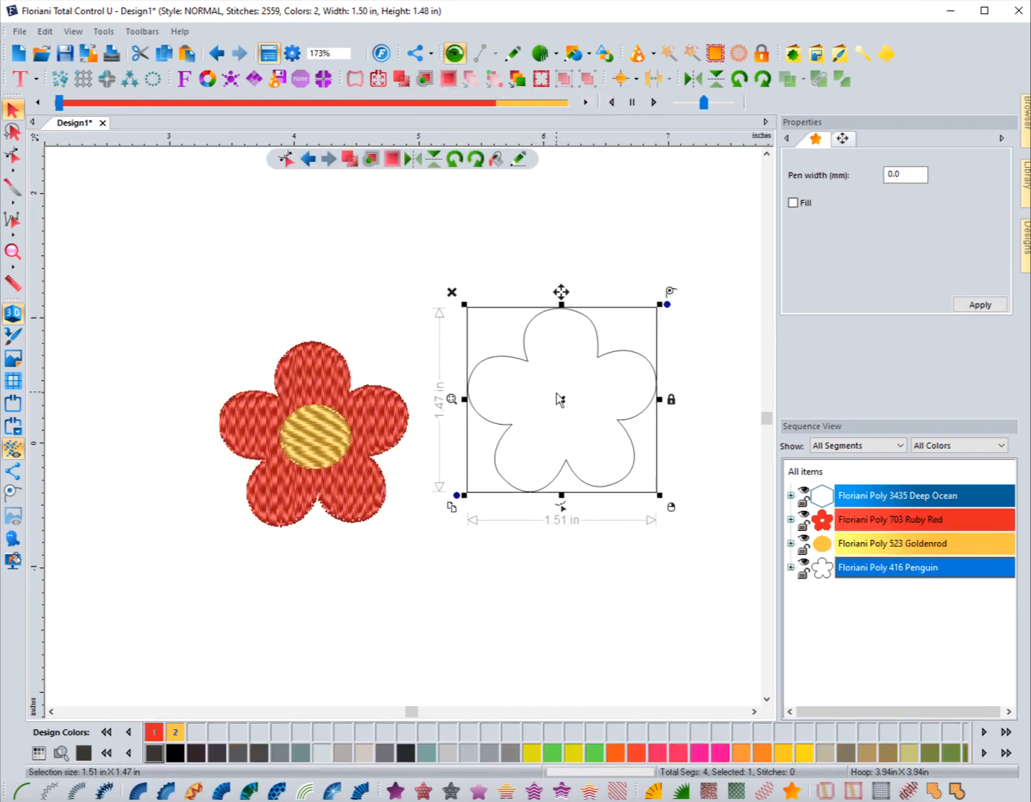
Step: Lay the outline over the embroidered flower again, move it to the flower's upper right, and leave it selected
{"action": "left_click_drag", "start_coordinate": [566, 402], "coordinate": [311, 431]}
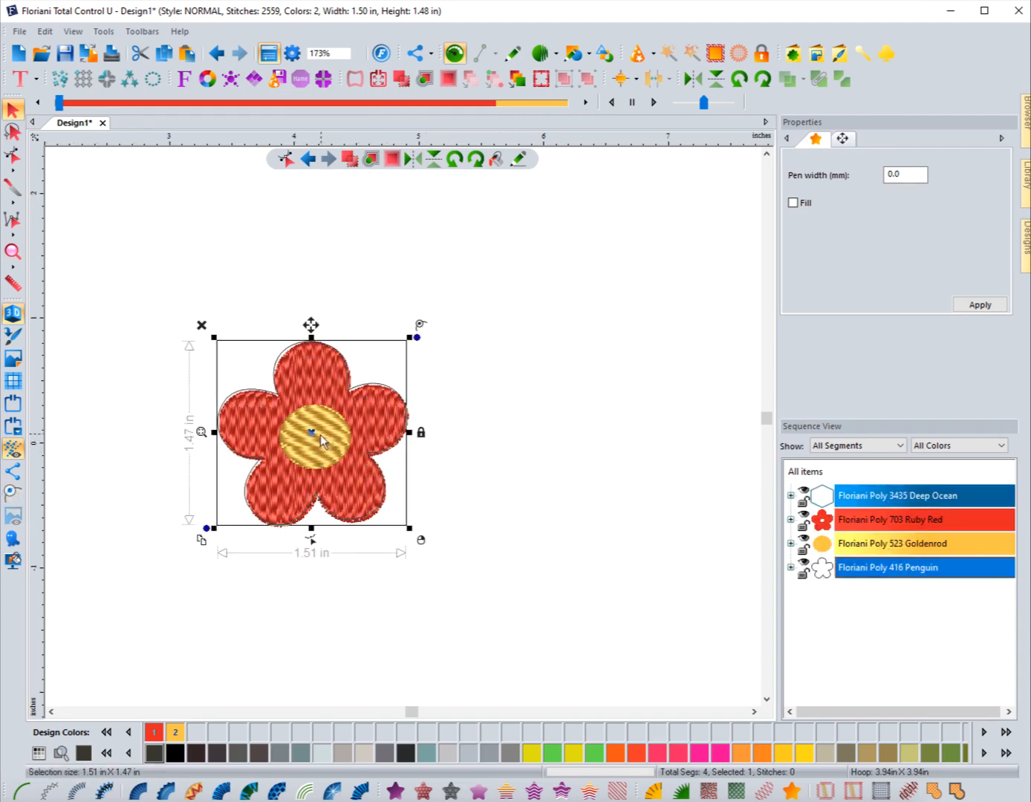
{"action": "left_click_drag", "start_coordinate": [316, 438], "coordinate": [565, 353]}
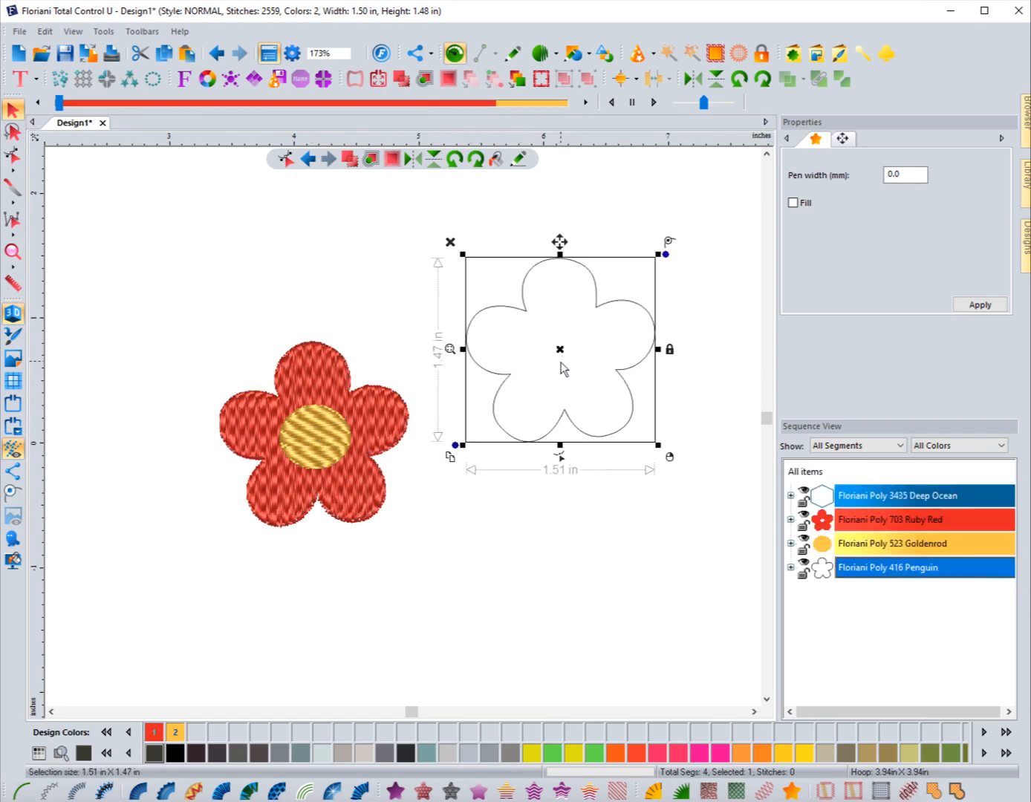
{"action": "left_click", "coordinate": [567, 520]}
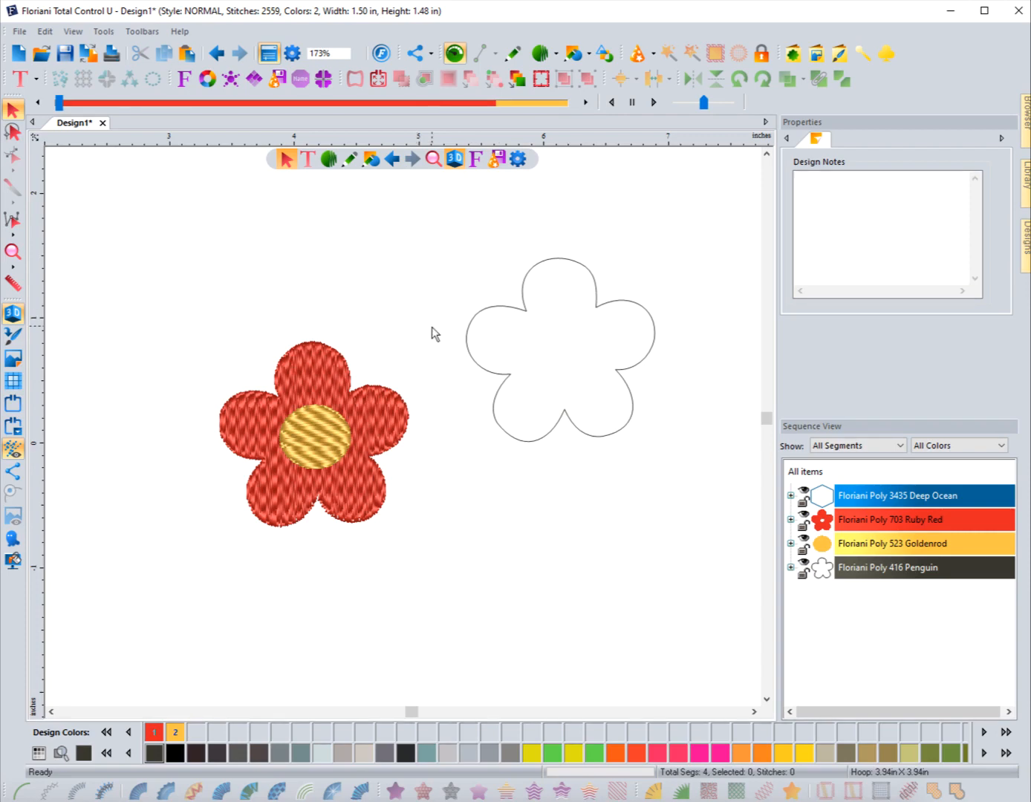
{"action": "left_click", "coordinate": [470, 338]}
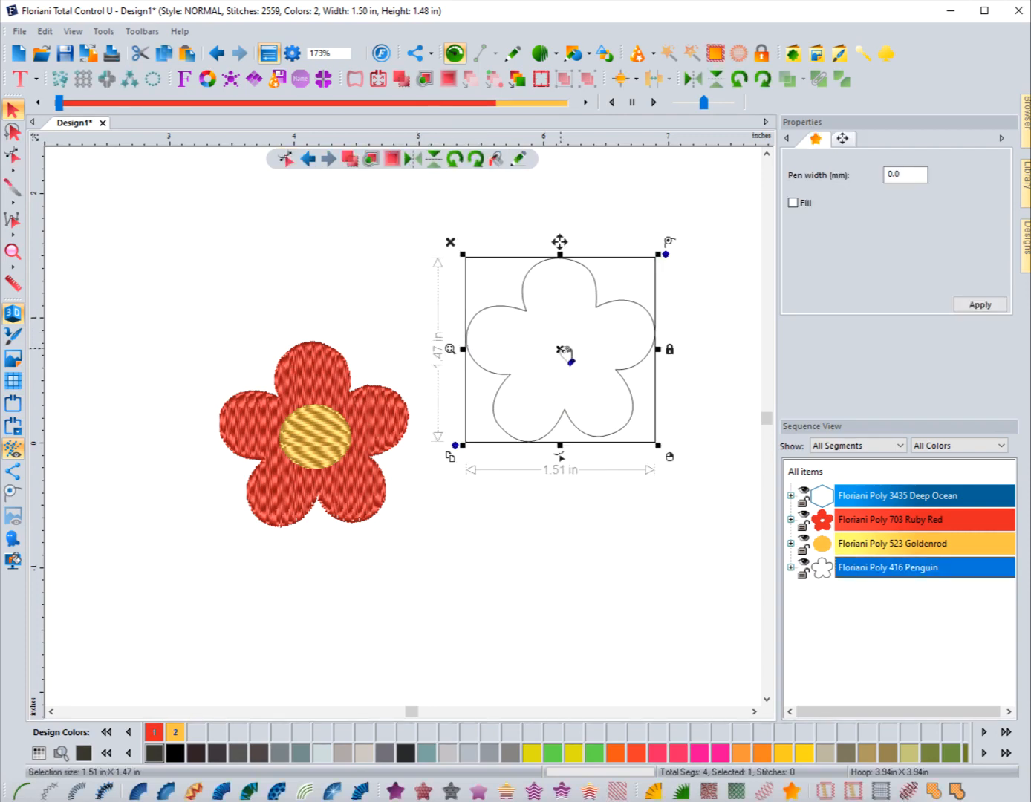
{"action": "left_click", "coordinate": [563, 354]}
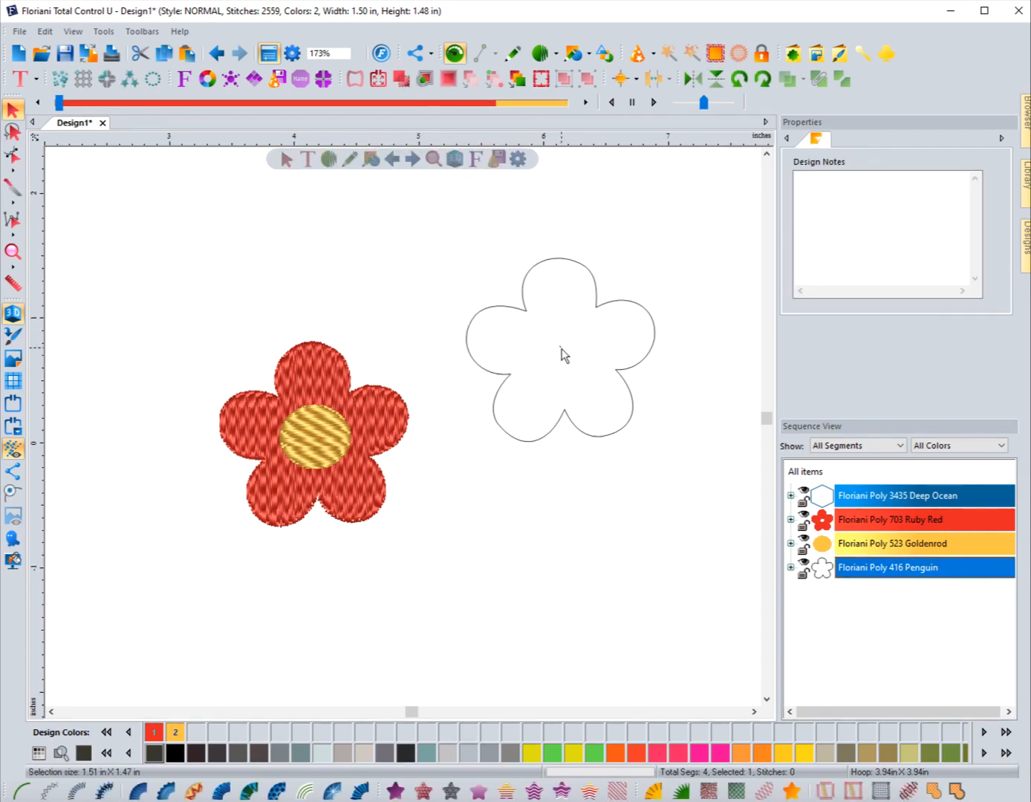
{"action": "left_click", "coordinate": [574, 427]}
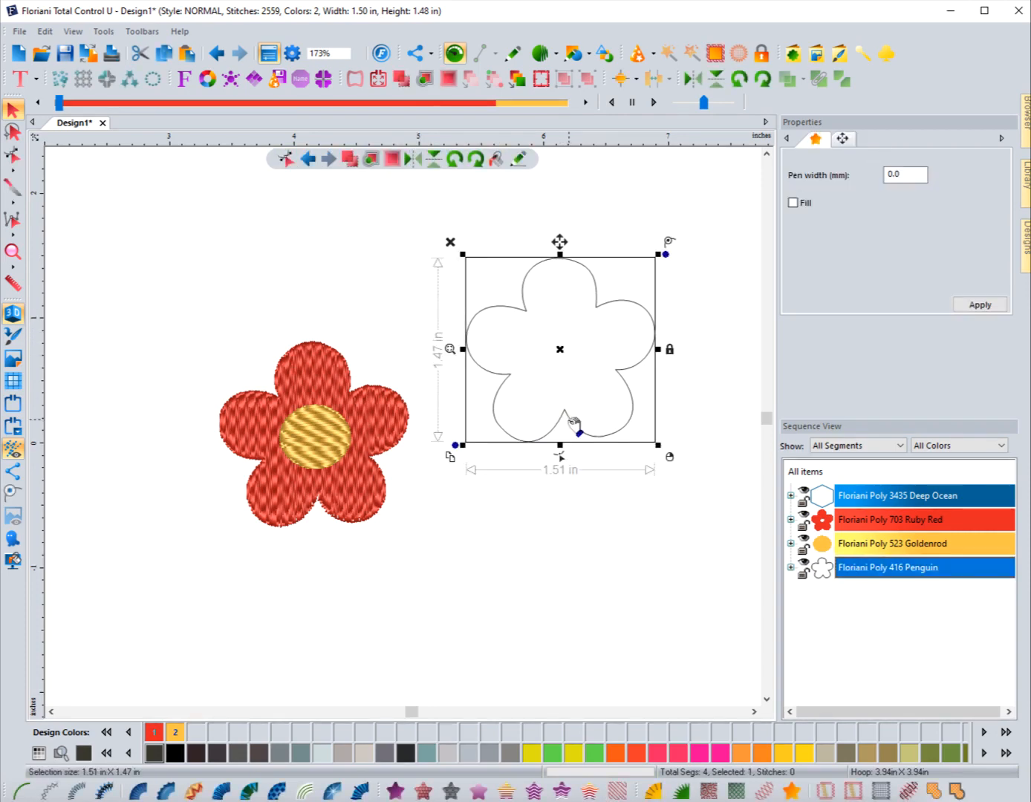
{"action": "left_click", "coordinate": [448, 78]}
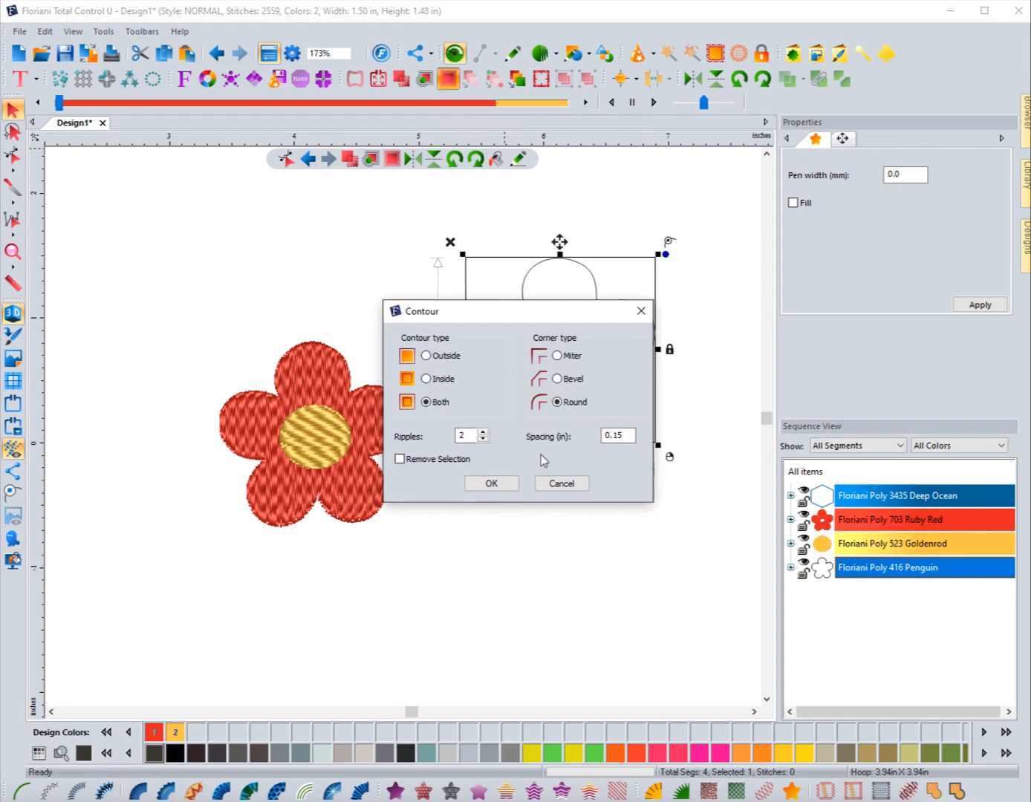
{"action": "left_click", "coordinate": [561, 483]}
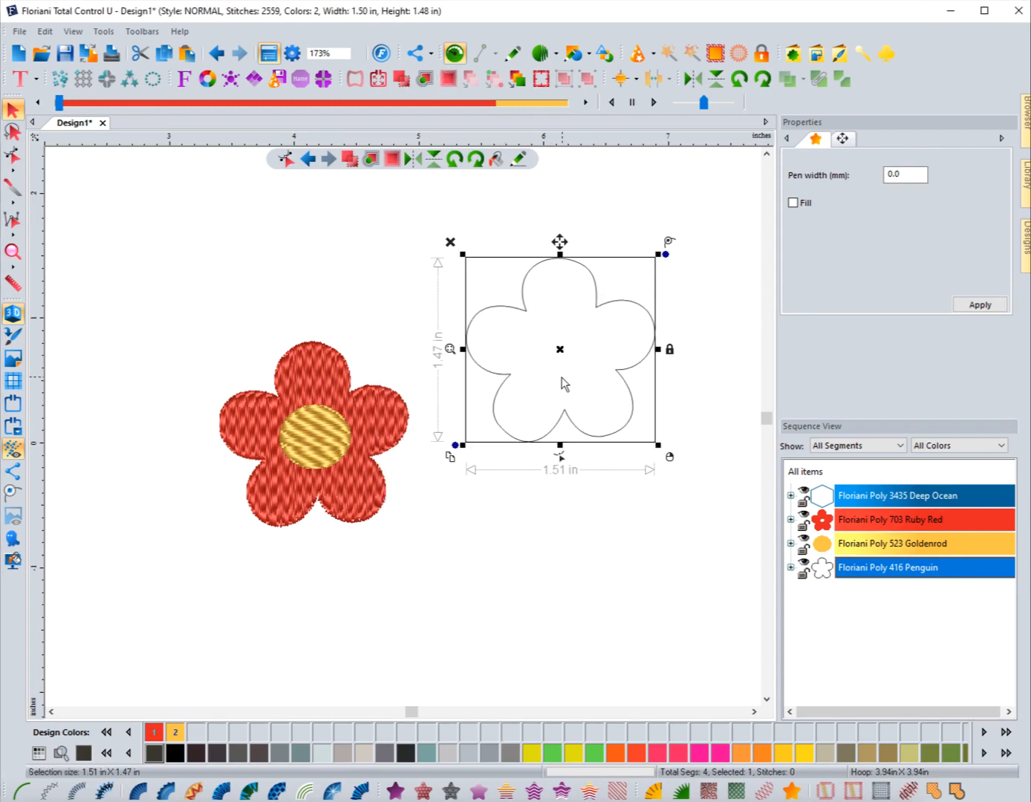
Step: Move the flower outline slightly down, examine its node between the top and upper-left petals, and reselect the whole outline
{"action": "left_click_drag", "start_coordinate": [560, 350], "coordinate": [563, 392]}
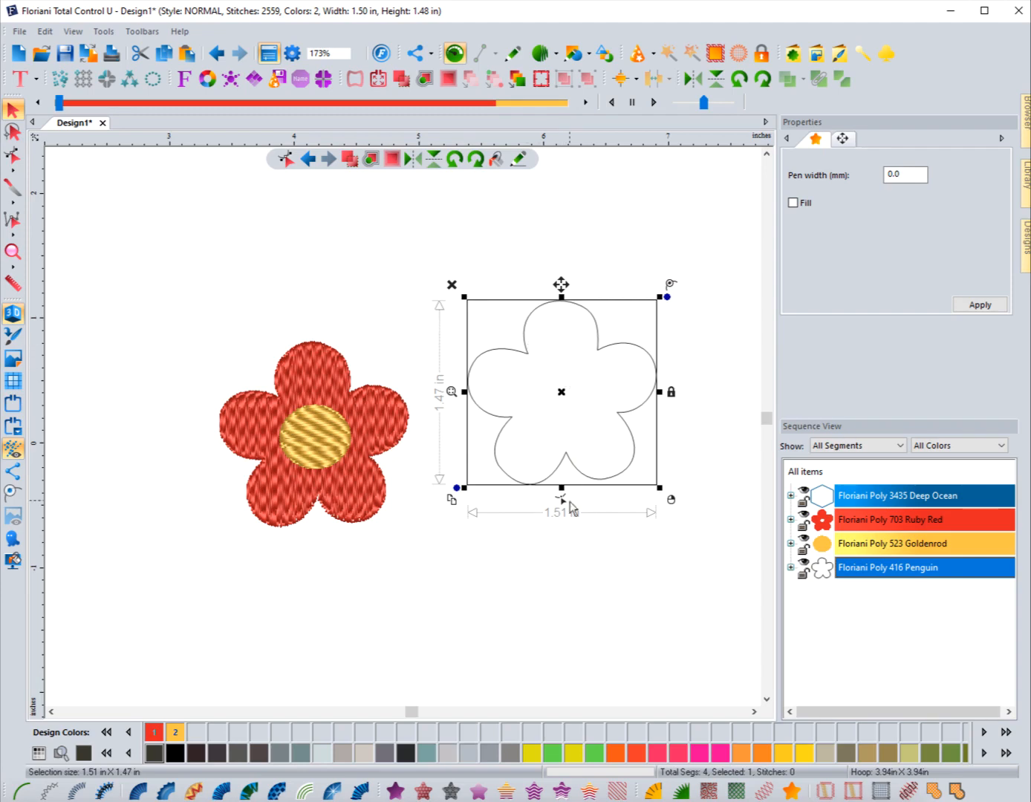
{"action": "left_click", "coordinate": [562, 500]}
{"action": "left_click", "coordinate": [528, 355]}
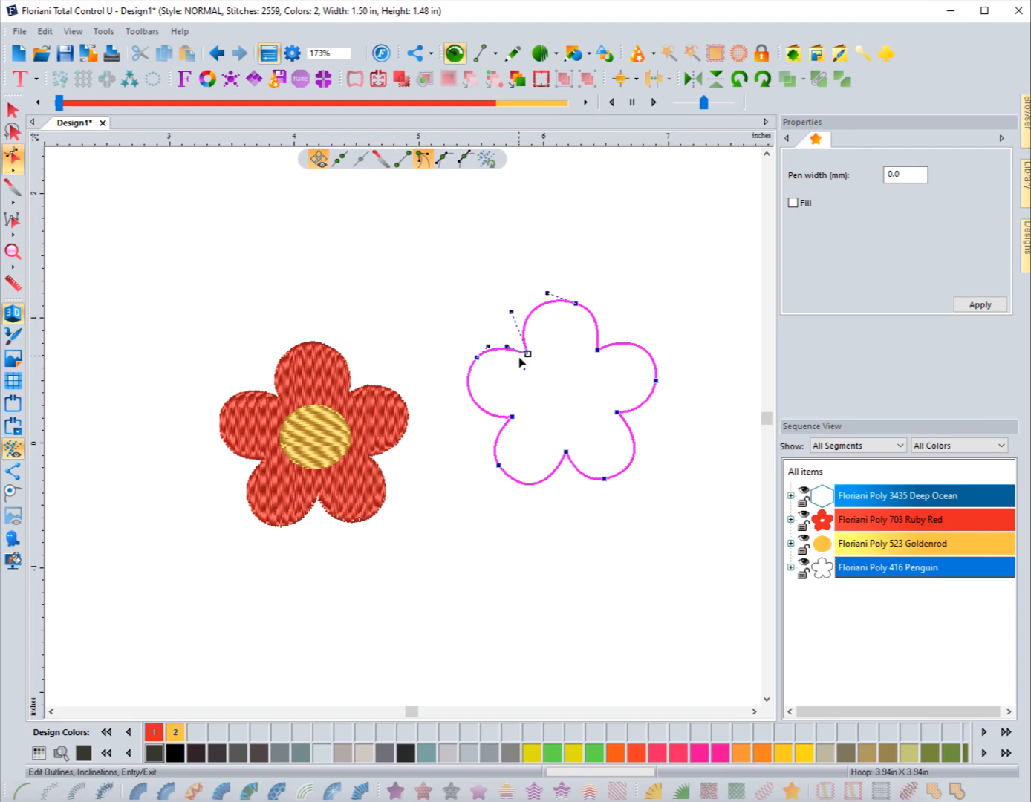
{"action": "left_click", "coordinate": [12, 110]}
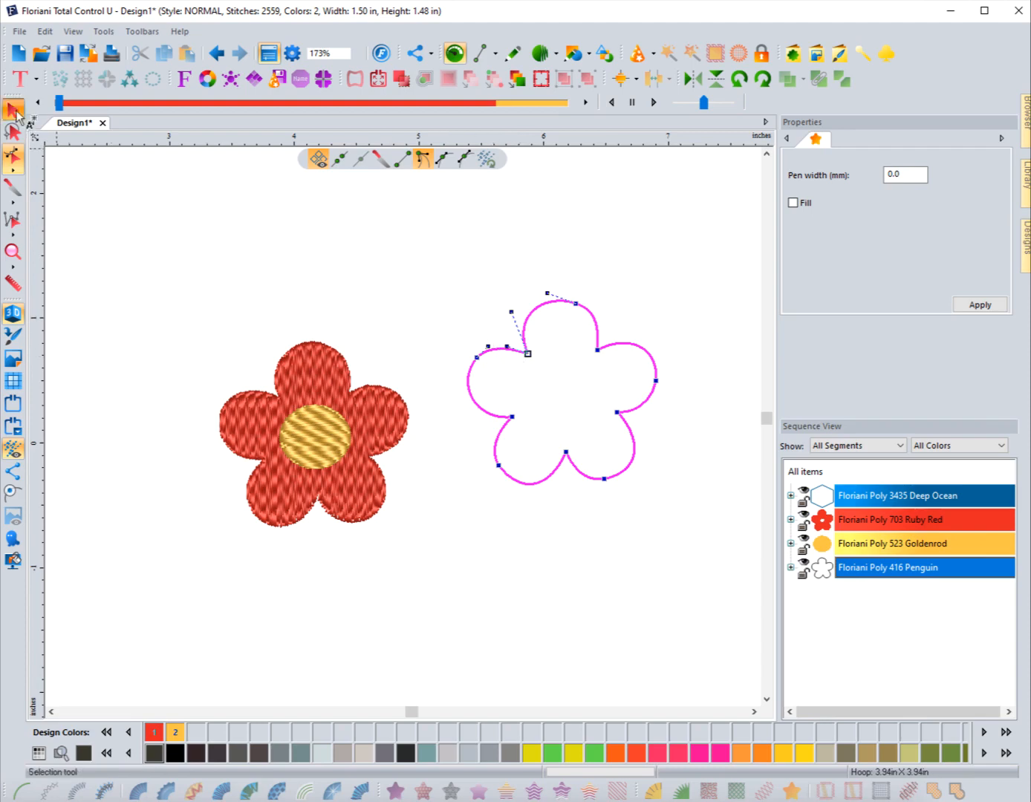
{"action": "left_click", "coordinate": [272, 267]}
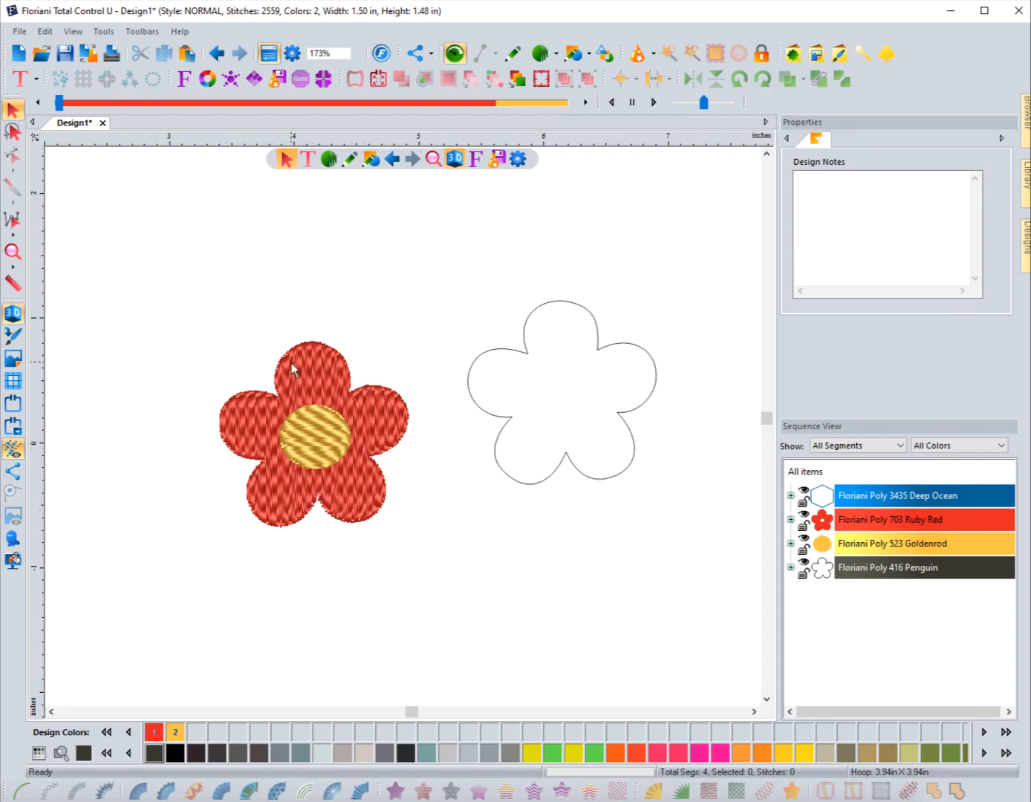
{"action": "left_click", "coordinate": [577, 313]}
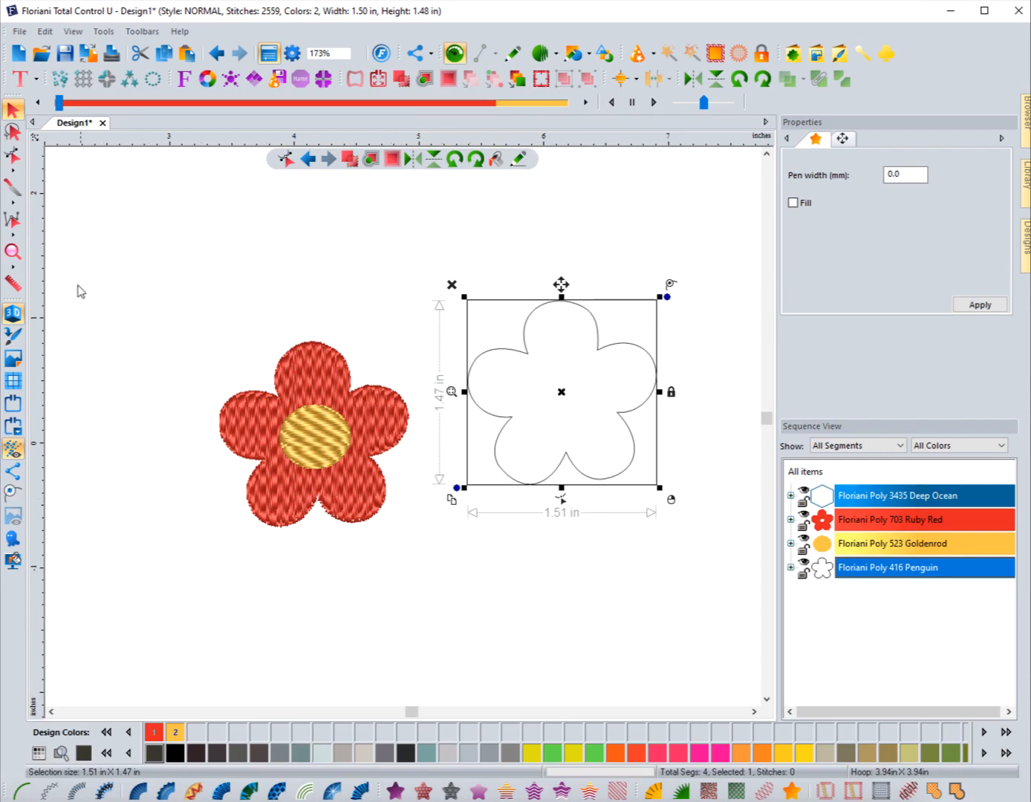
Step: Reshape the upper-left petal's curve by adjusting the handle of the node where it meets the top petal
{"action": "left_click", "coordinate": [14, 252]}
{"action": "left_click_drag", "start_coordinate": [496, 327], "coordinate": [563, 384]}
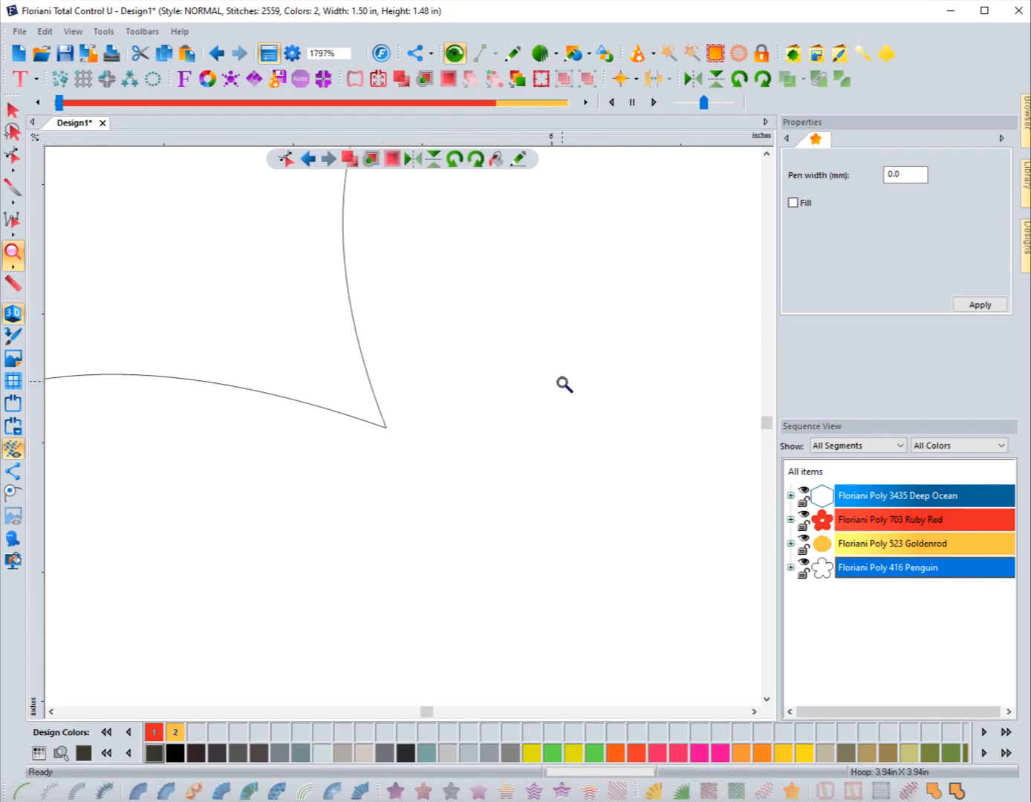
{"action": "left_click", "coordinate": [13, 158]}
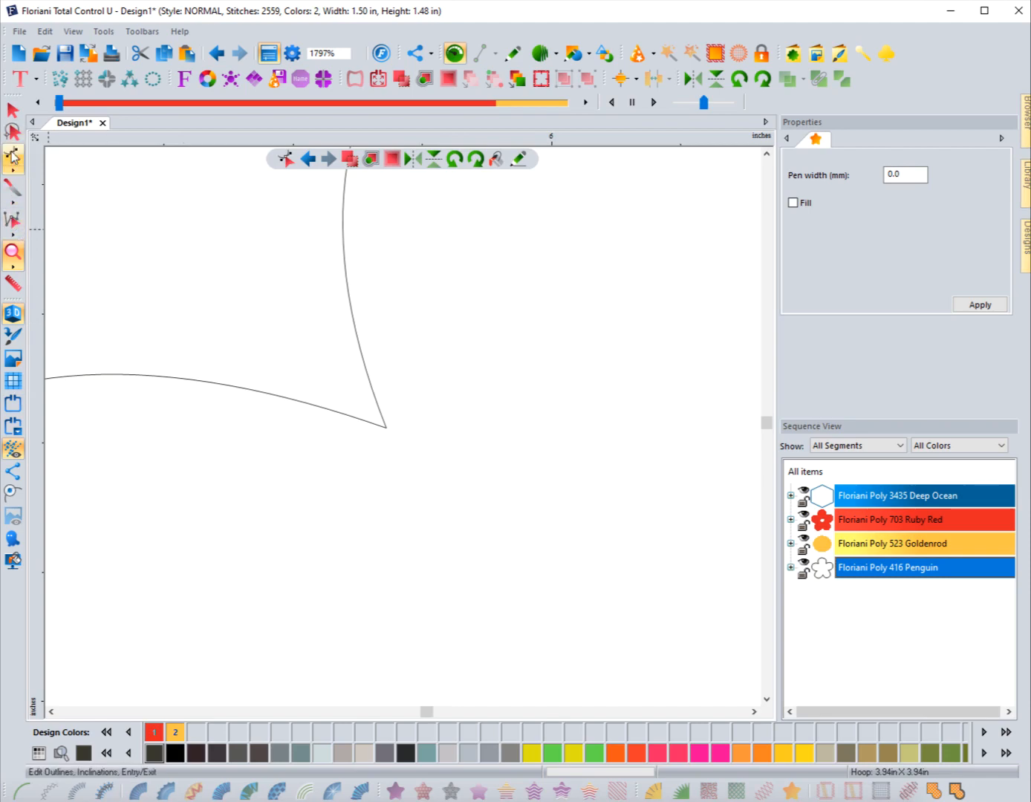
{"action": "left_click", "coordinate": [386, 428]}
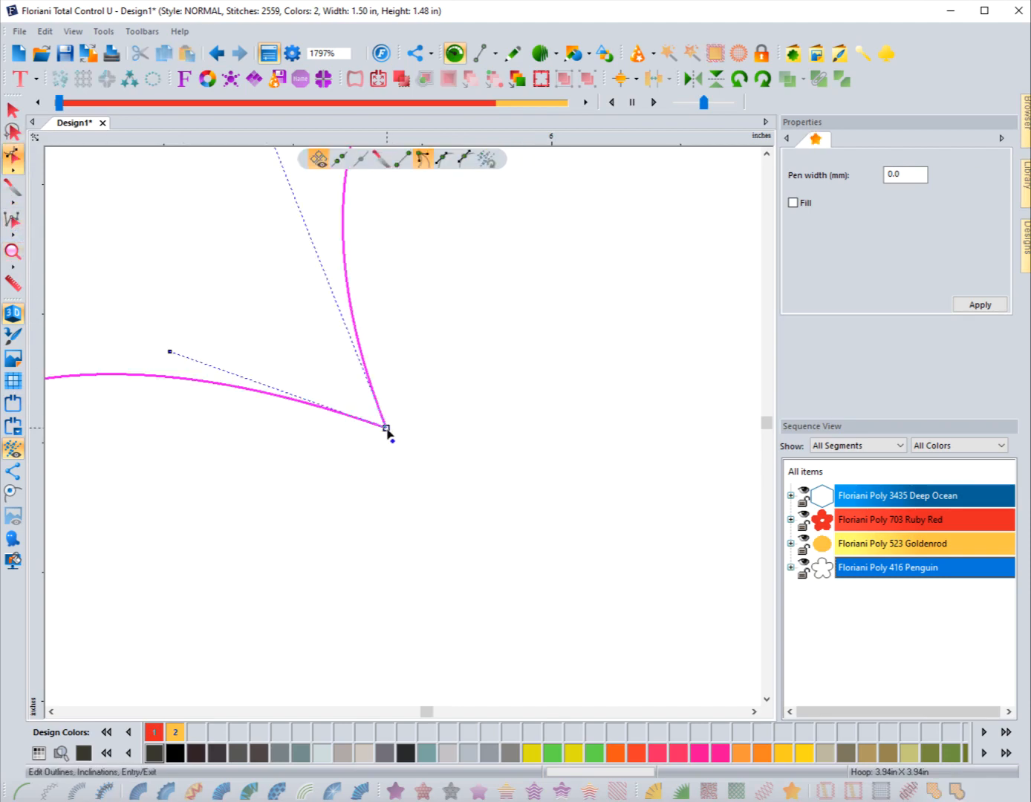
{"action": "scroll", "coordinate": [391, 455], "scroll_direction": "down", "scroll_amount": 1}
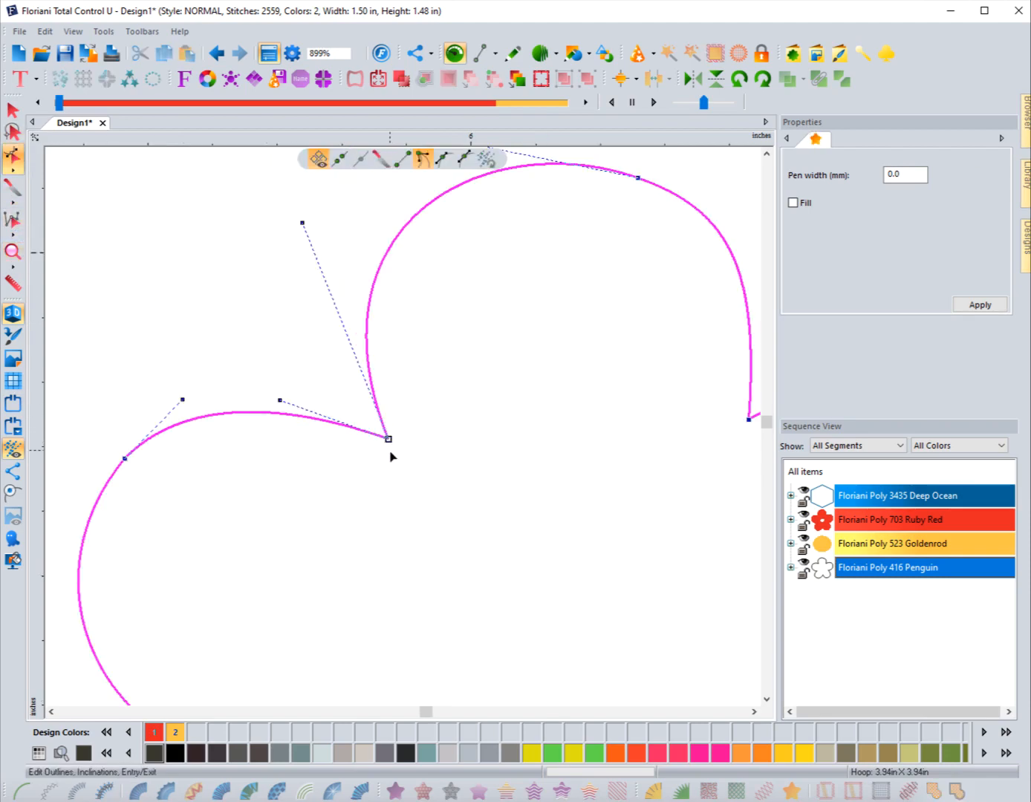
{"action": "left_click_drag", "start_coordinate": [281, 400], "coordinate": [443, 434]}
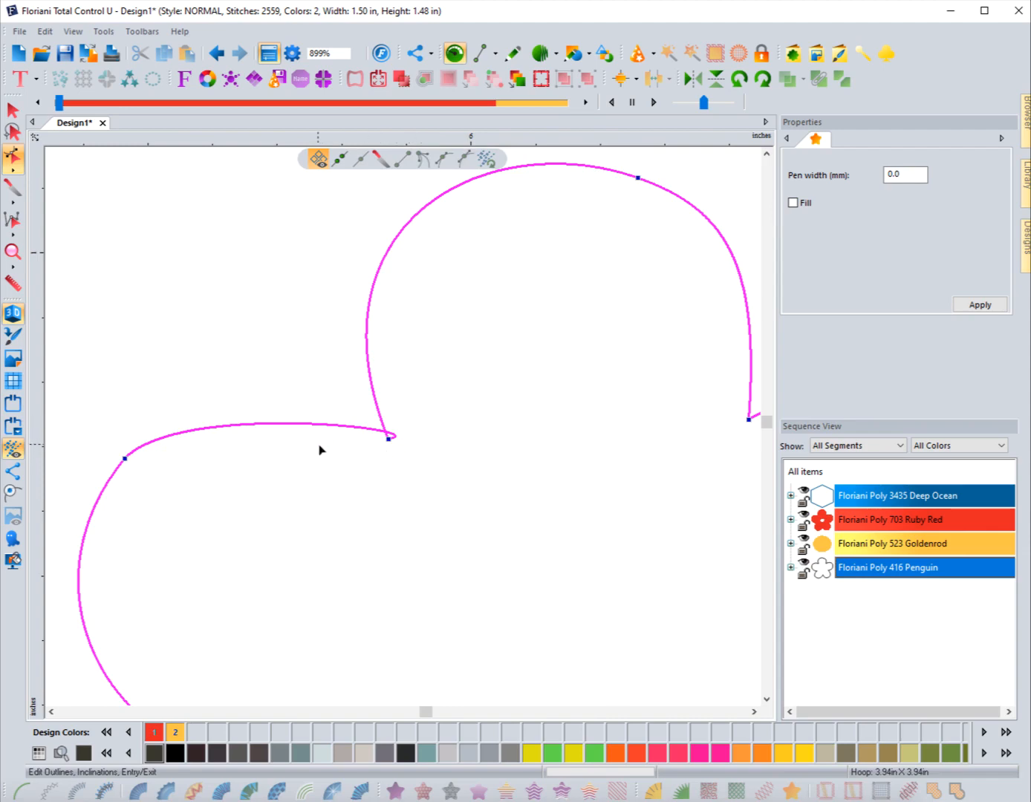
{"action": "left_click", "coordinate": [389, 443]}
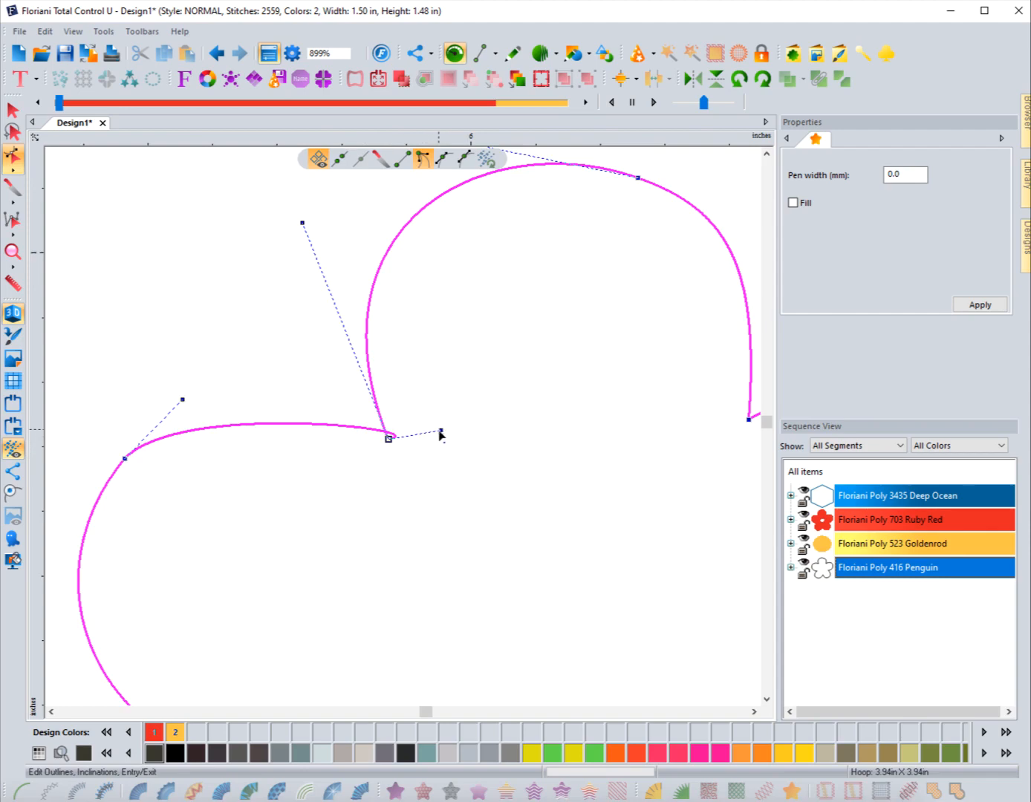
{"action": "left_click_drag", "start_coordinate": [442, 430], "coordinate": [365, 420]}
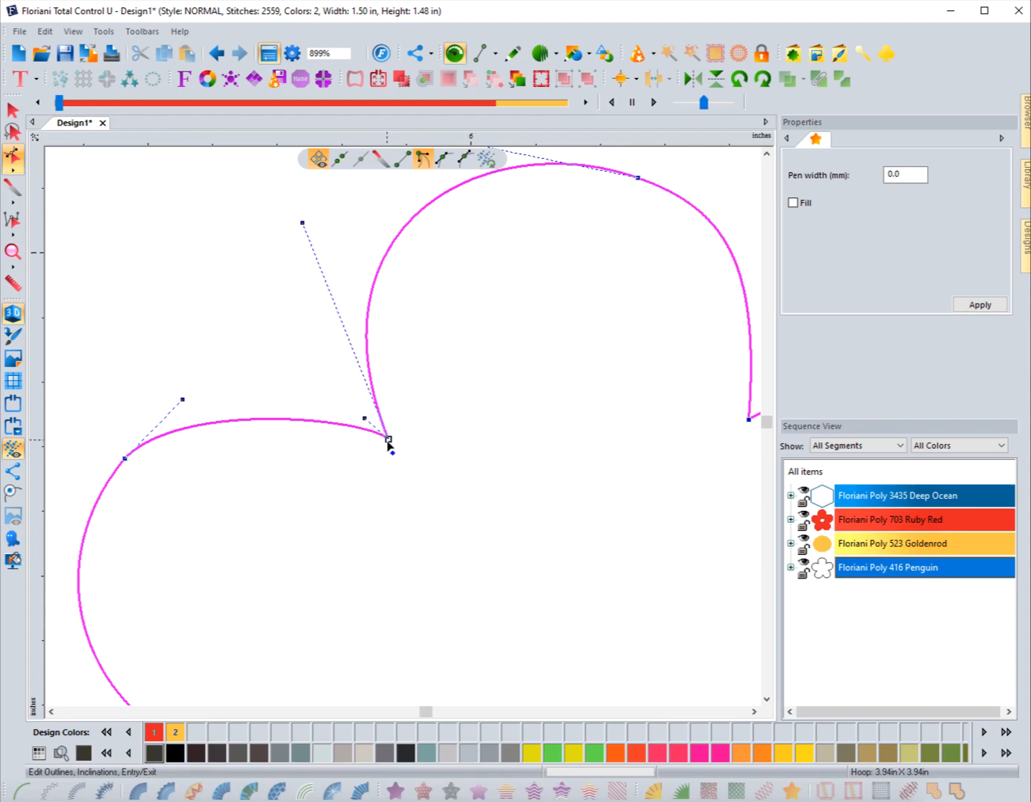
{"action": "left_click", "coordinate": [324, 386]}
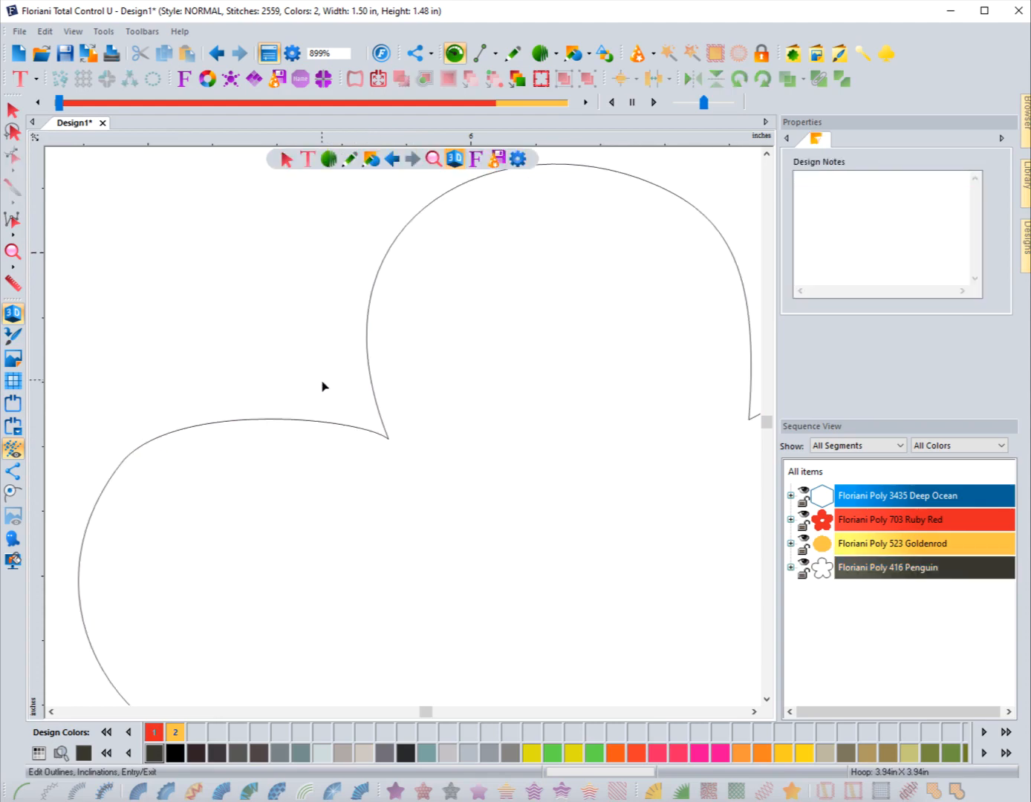
Step: Split the outline at the node between the top and upper-left petals, pull the ends slightly apart, and select the whole outline
{"action": "left_click", "coordinate": [392, 445]}
{"action": "left_click", "coordinate": [390, 440]}
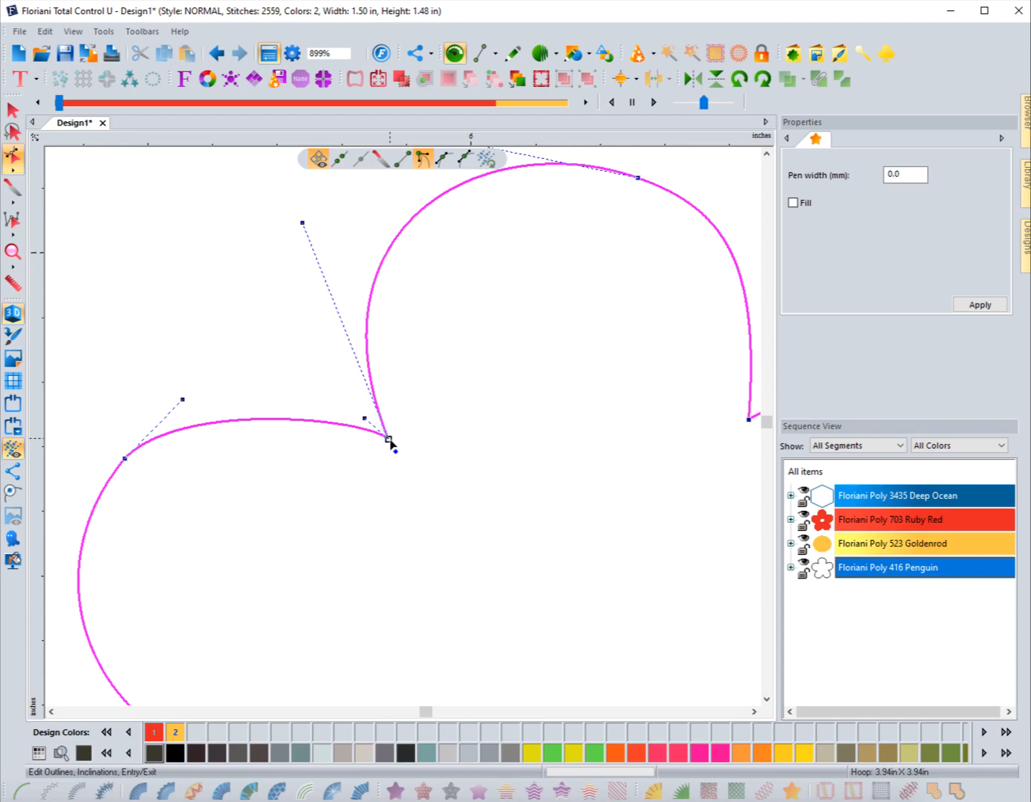
{"action": "right_click", "coordinate": [389, 441]}
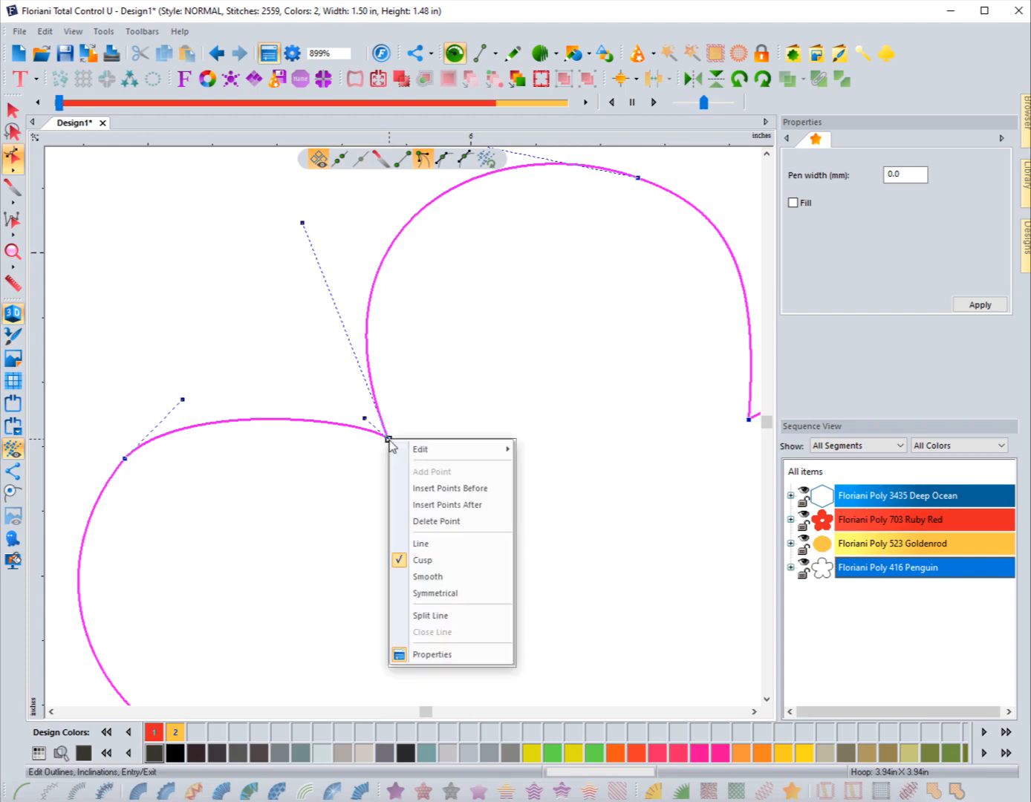
{"action": "mouse_move", "coordinate": [390, 442]}
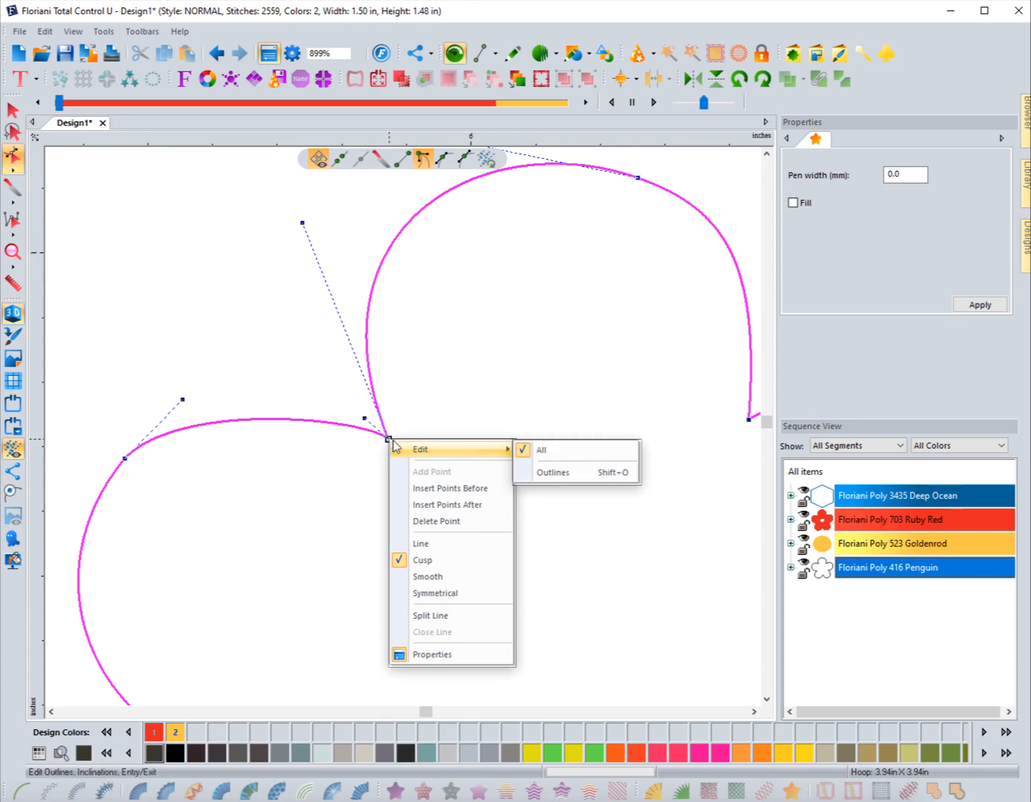
{"action": "left_click", "coordinate": [438, 617]}
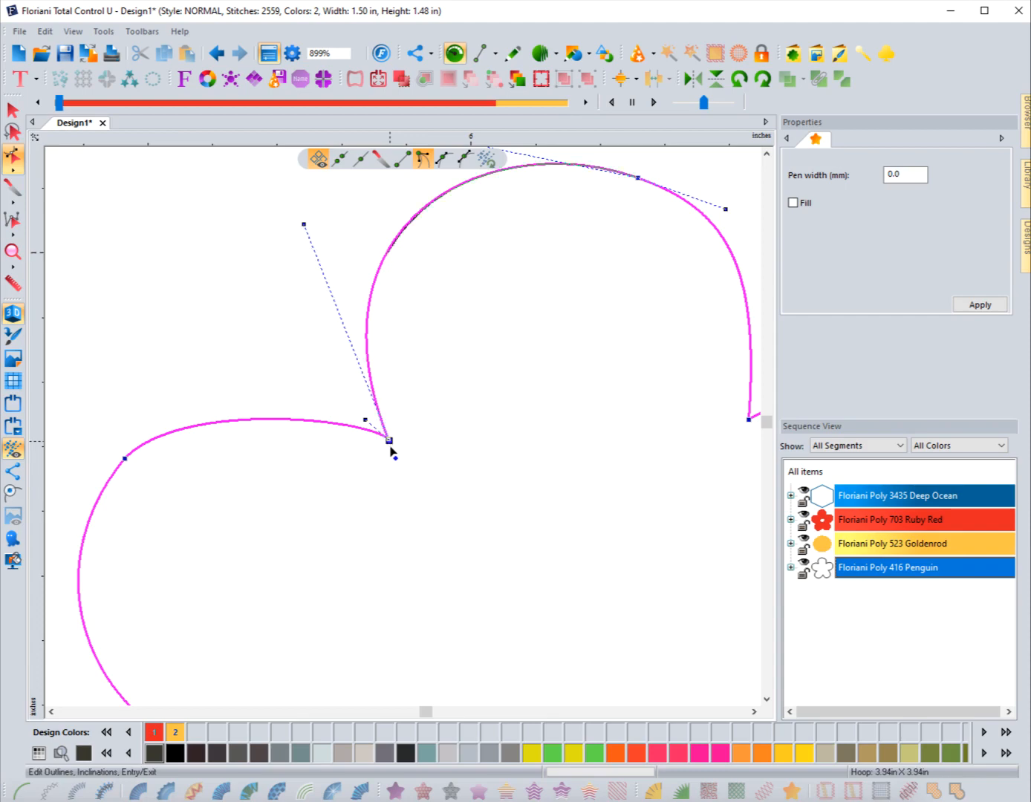
{"action": "mouse_move", "coordinate": [389, 442]}
{"action": "left_mouse_down"}
{"action": "mouse_move", "coordinate": [406, 442]}
{"action": "mouse_move", "coordinate": [391, 430]}
{"action": "mouse_move", "coordinate": [387, 441]}
{"action": "left_mouse_up"}
{"action": "scroll", "coordinate": [304, 414], "scroll_direction": "down", "scroll_amount": 1}
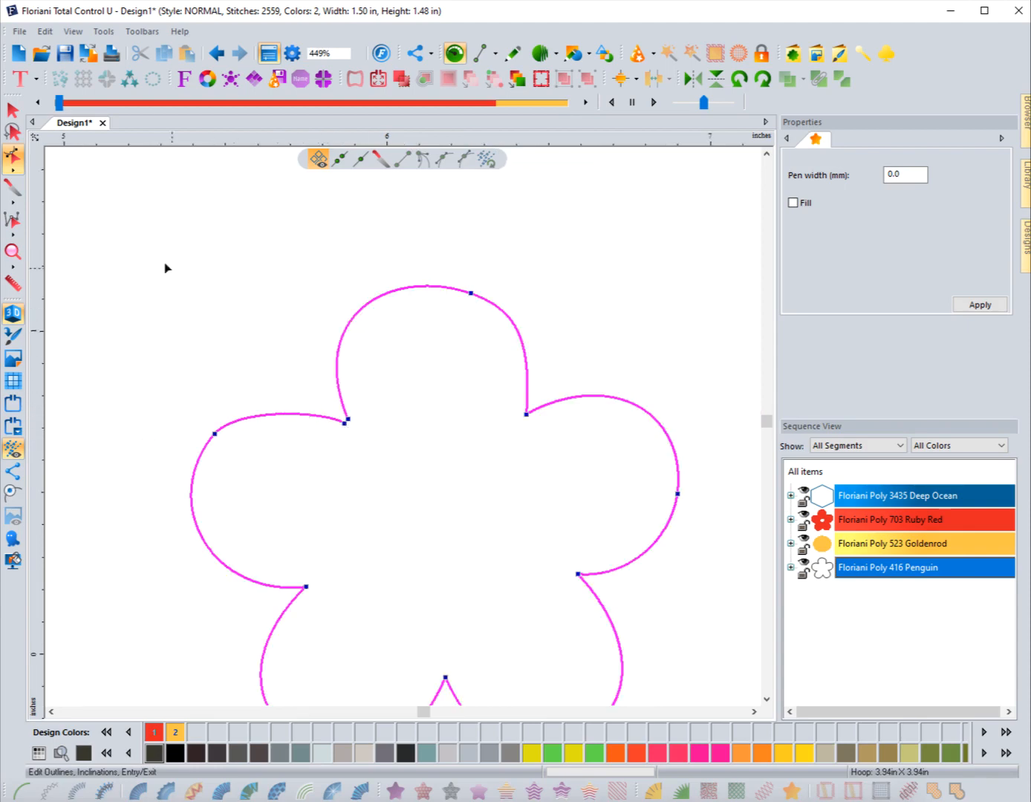
{"action": "left_click", "coordinate": [13, 109]}
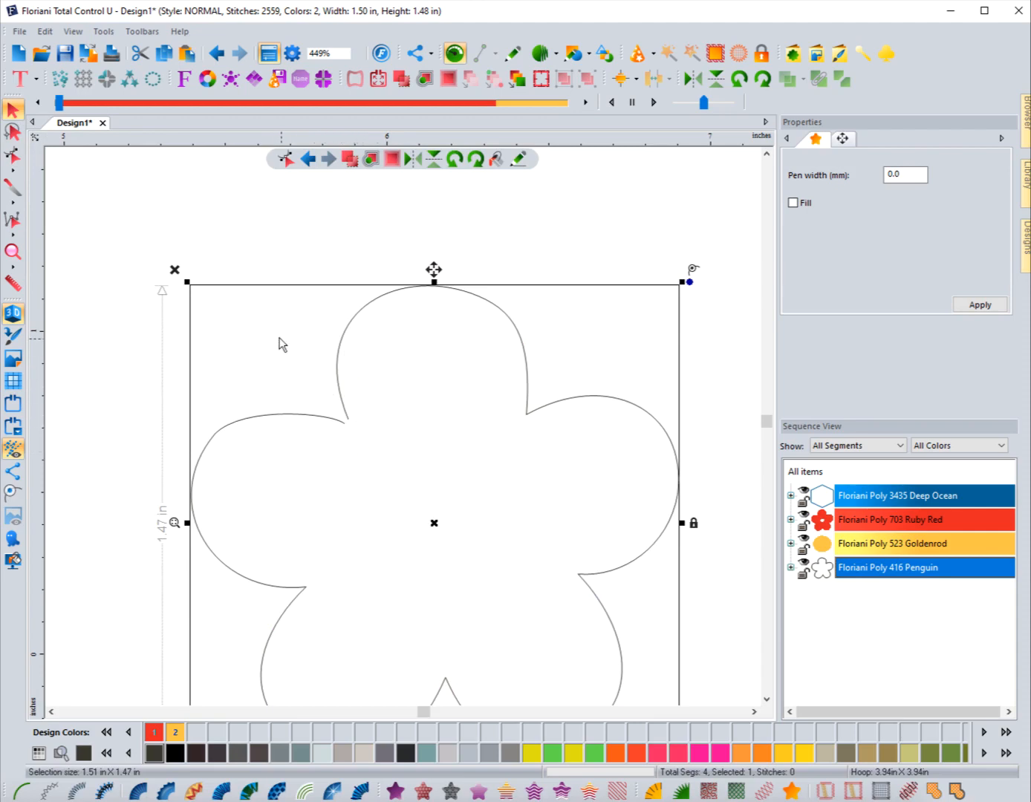
Step: Create Outside contours around the opened flower outline with 2 ripples, 0.15 in spacing and Round corners
{"action": "left_click", "coordinate": [445, 83]}
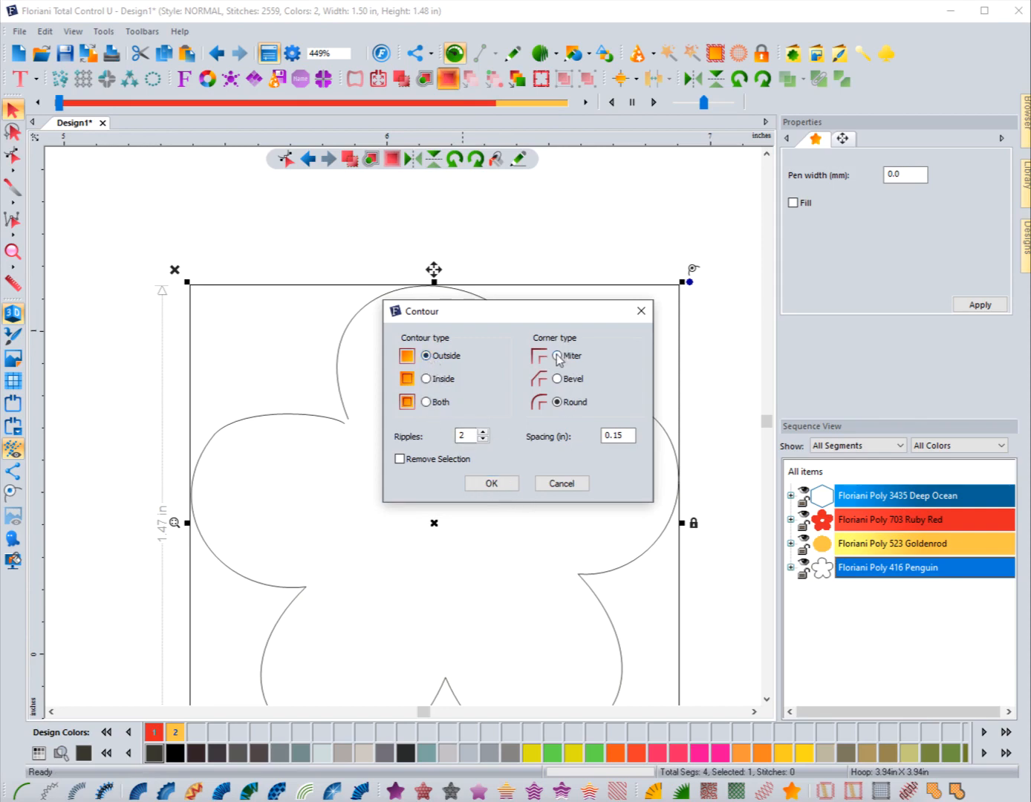
{"action": "left_click", "coordinate": [558, 403]}
{"action": "left_click", "coordinate": [490, 485]}
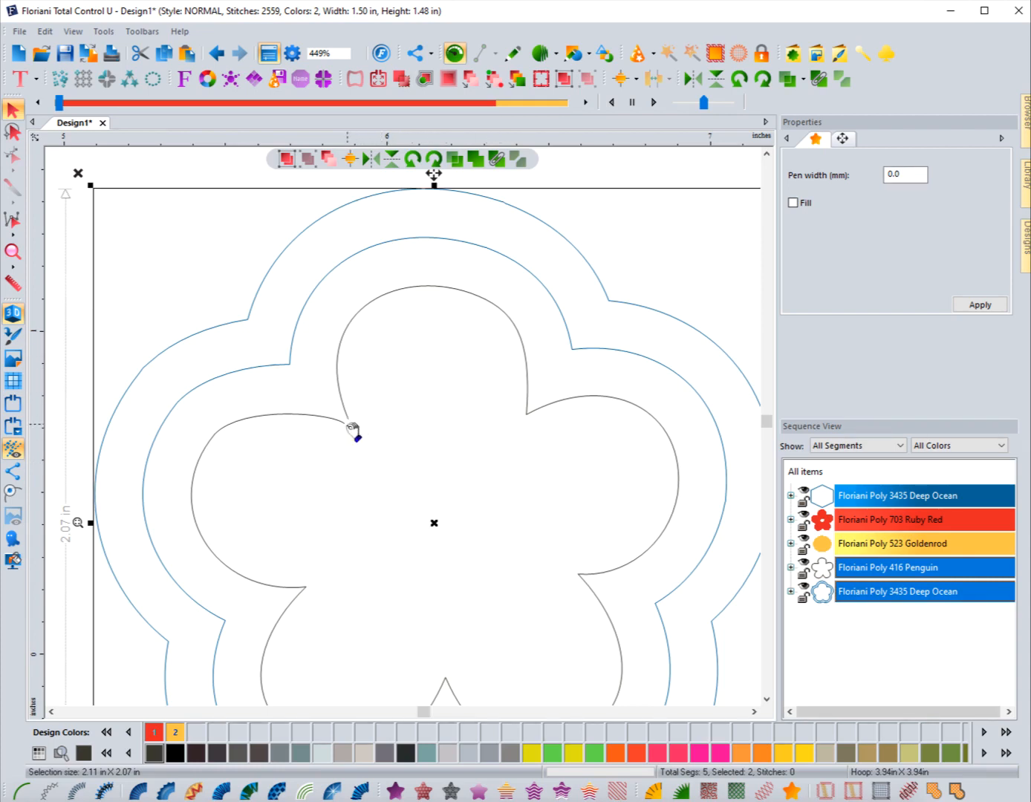
Step: Examine the new contours against the gap in the original flower outline, selecting and deselecting that outline
{"action": "left_click", "coordinate": [224, 256]}
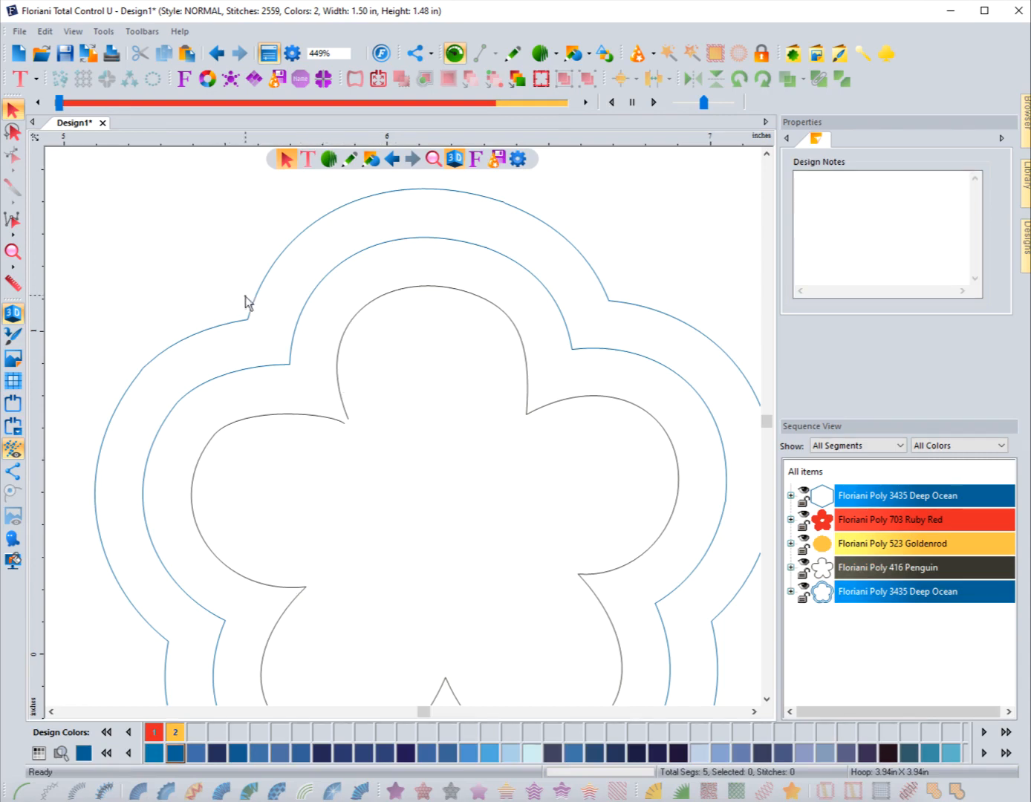
{"action": "left_click", "coordinate": [348, 425]}
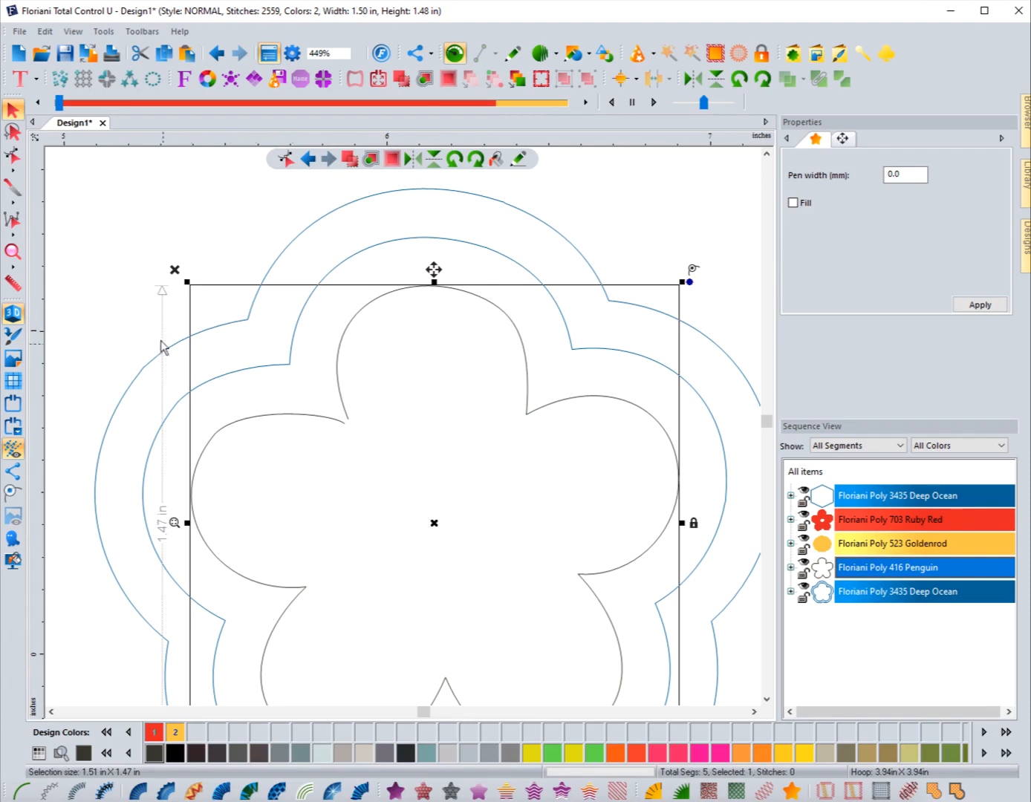
{"action": "left_click", "coordinate": [137, 327]}
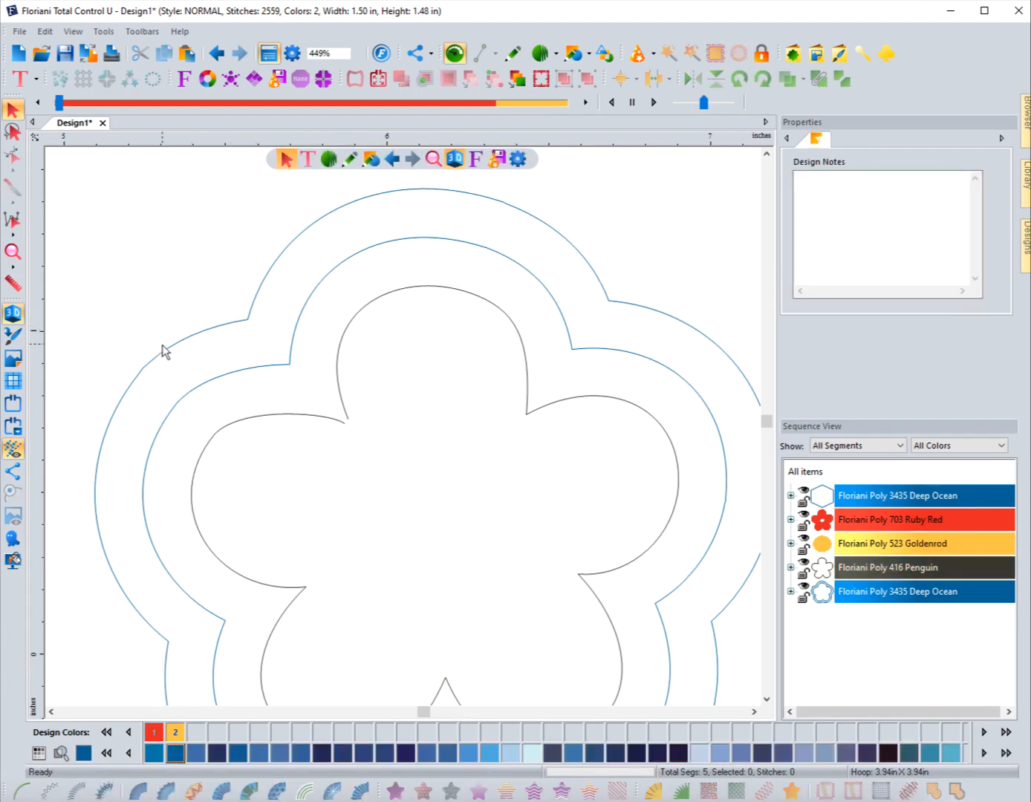
{"action": "left_click", "coordinate": [346, 342]}
{"action": "left_click", "coordinate": [154, 250]}
Step: Break the combined contour artwork apart into separate inner and outer outlines
{"action": "left_click", "coordinate": [308, 301]}
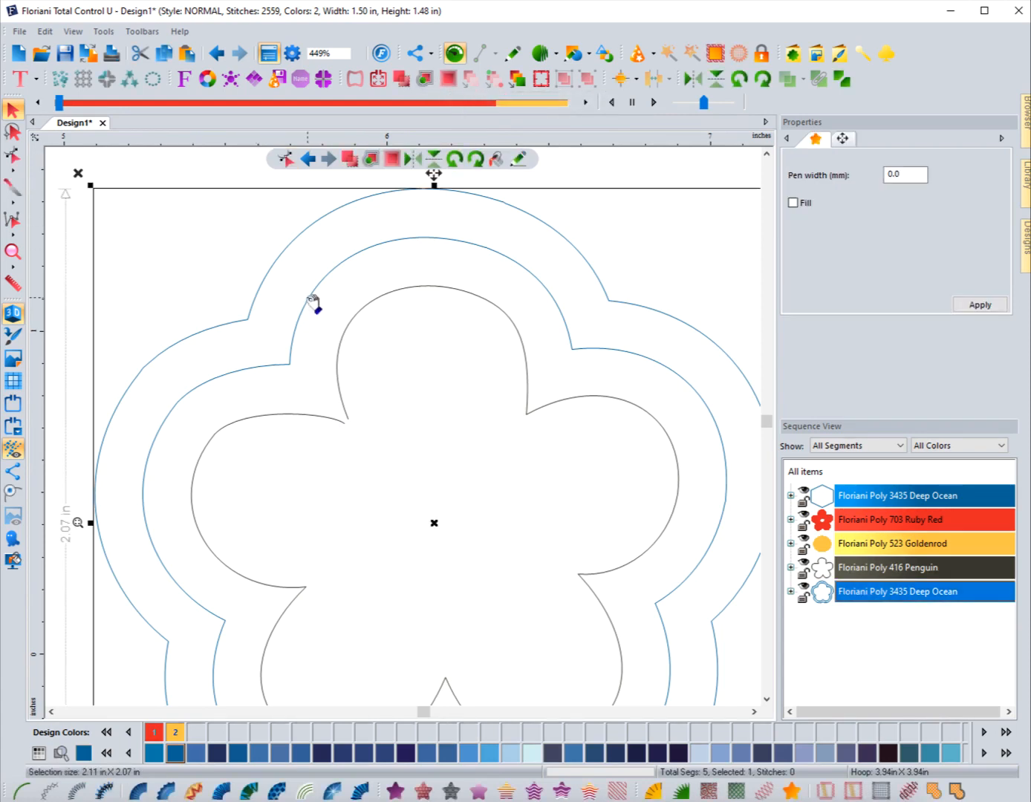
{"action": "left_click", "coordinate": [790, 593]}
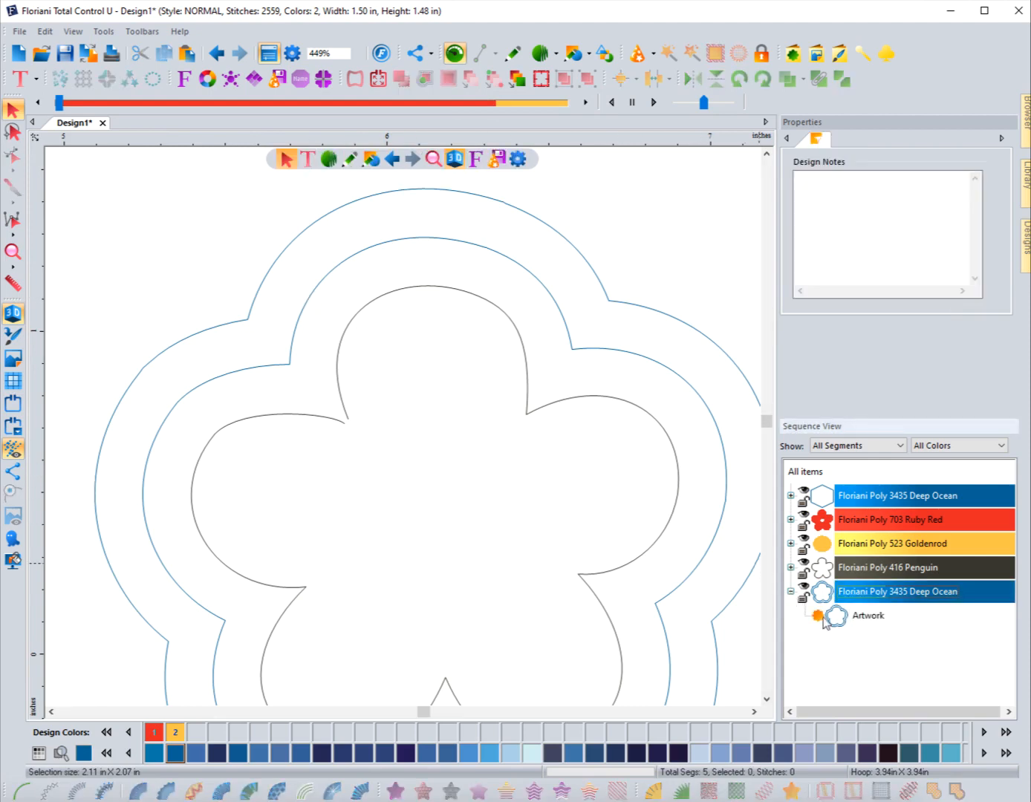
{"action": "left_click", "coordinate": [825, 616]}
{"action": "left_click", "coordinate": [839, 79]}
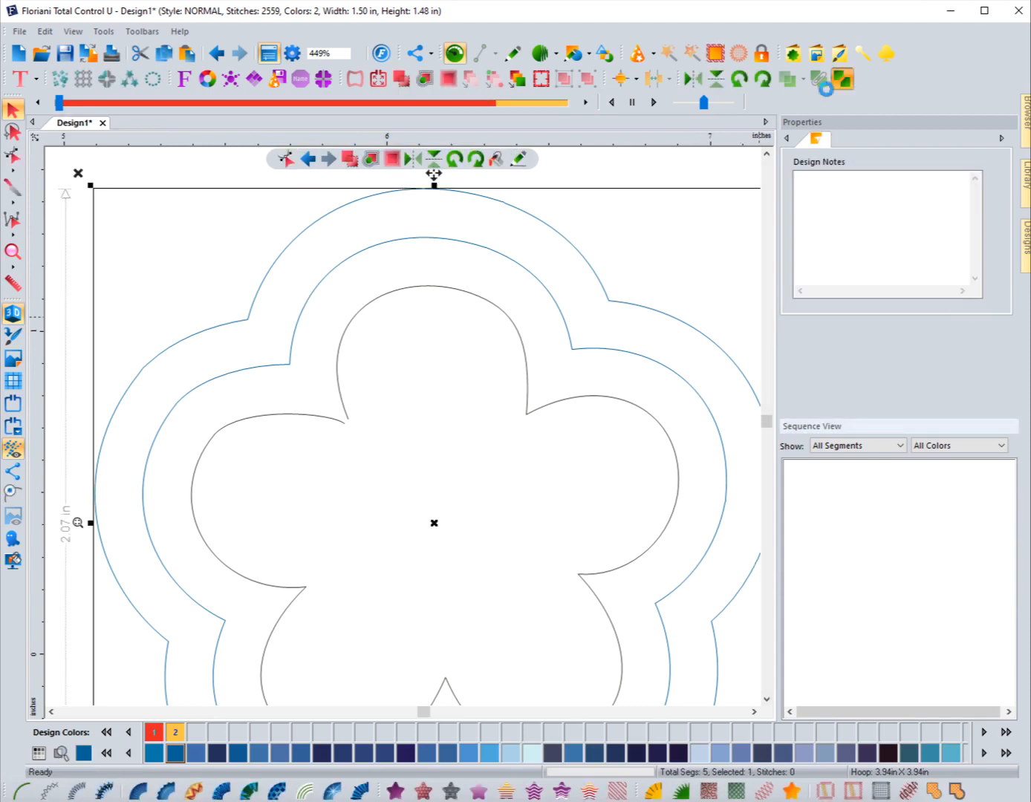
Step: Convert the inner contour to a Motif run stitch and set its pattern size to 3.0 mm
{"action": "left_click", "coordinate": [456, 237]}
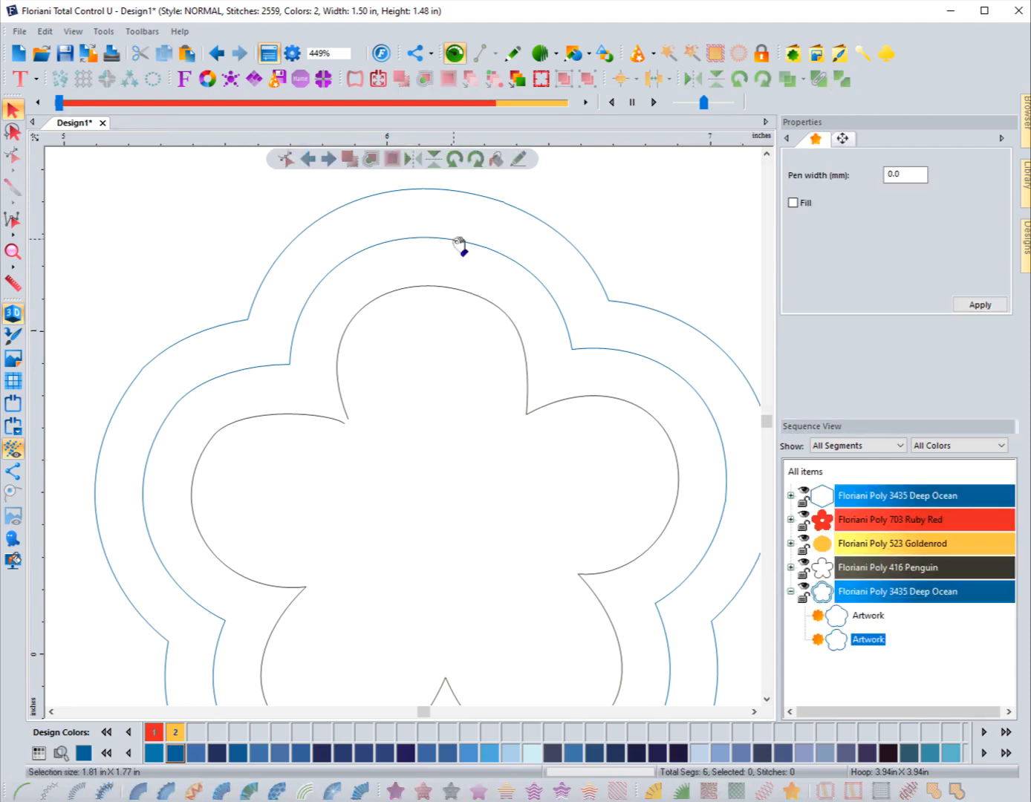
{"action": "left_click", "coordinate": [48, 791]}
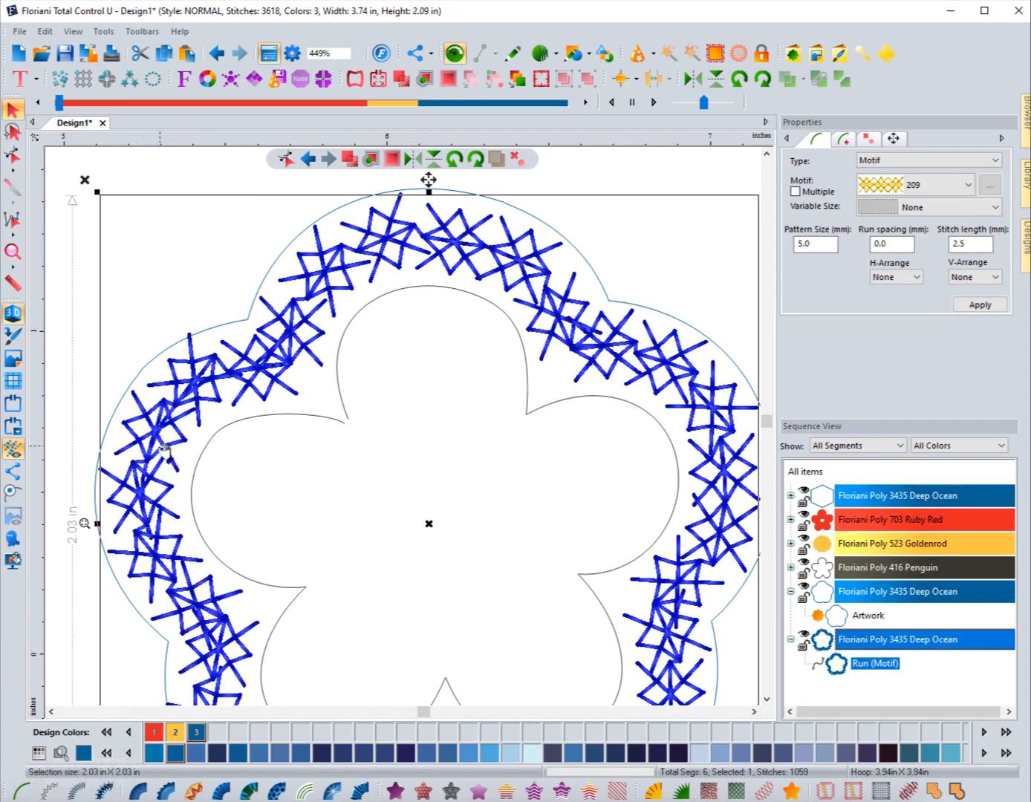
{"action": "double_click", "coordinate": [820, 244]}
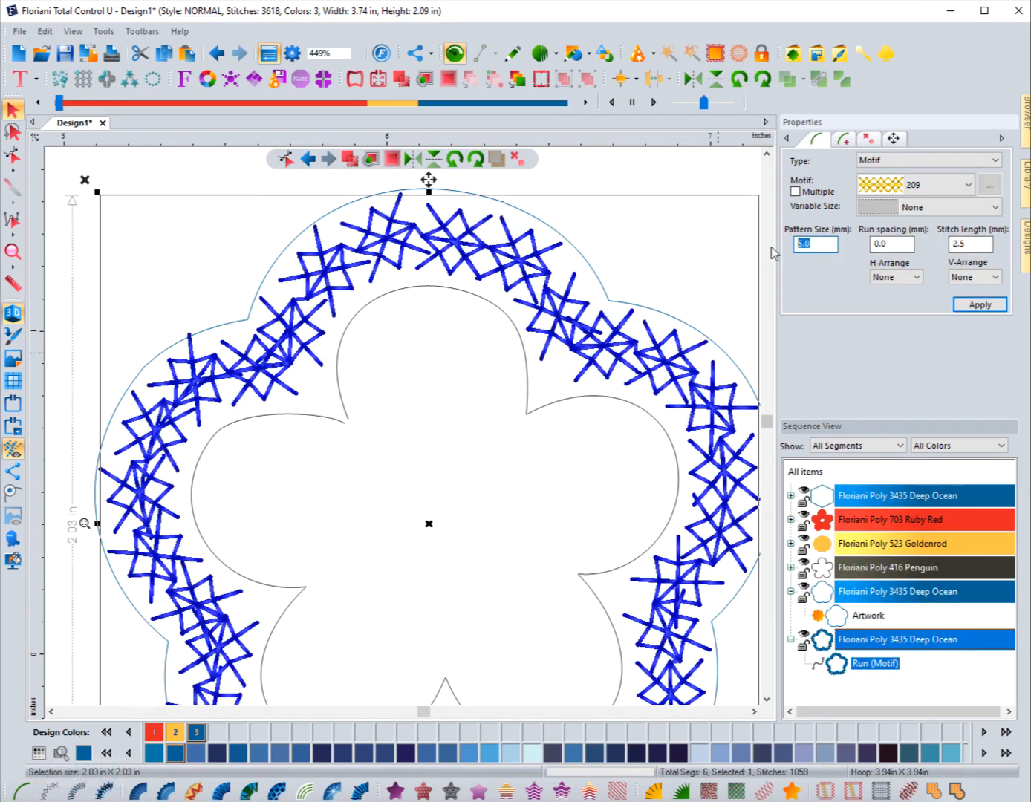
{"action": "type", "text": "3.0"}
{"action": "left_click", "coordinate": [976, 306]}
Step: Convert the outer contour to a Steil stitch and deselect it
{"action": "left_click", "coordinate": [647, 311]}
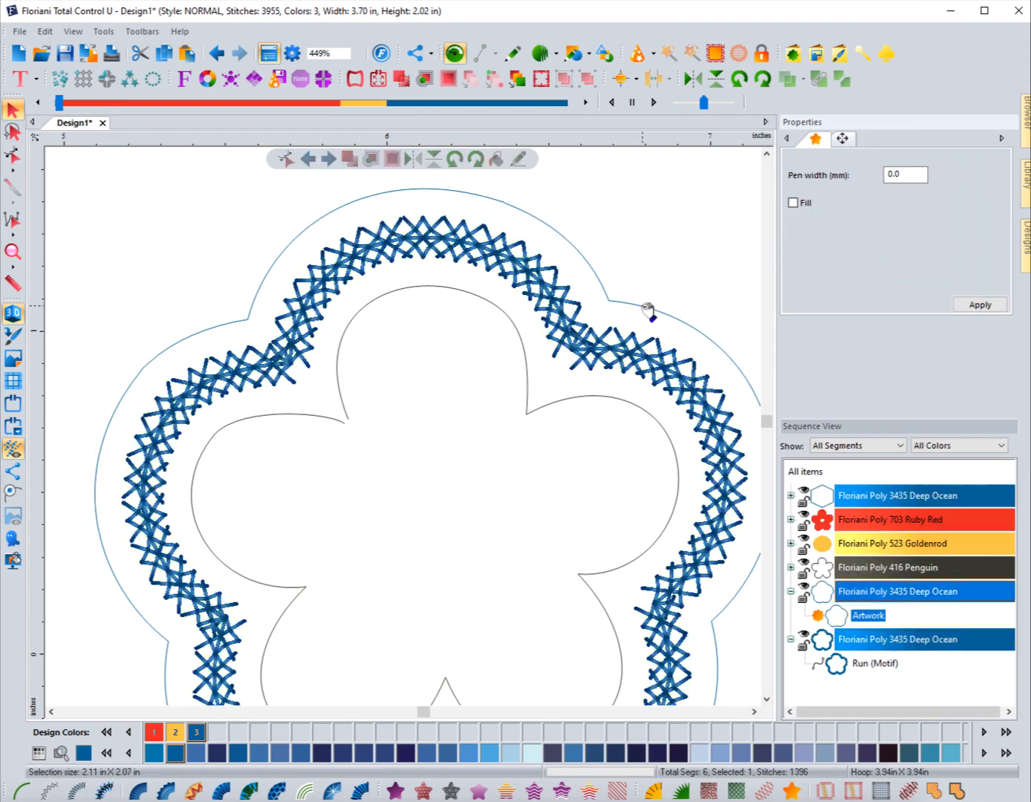
{"action": "left_click", "coordinate": [75, 789]}
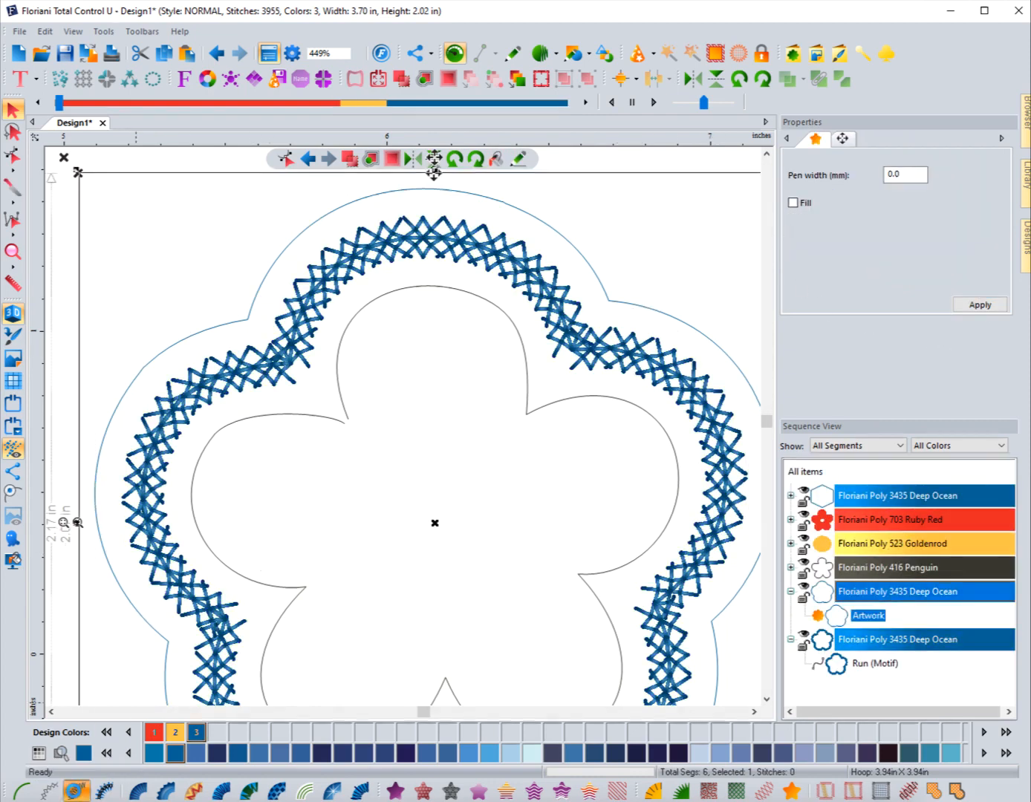
{"action": "left_click", "coordinate": [167, 282]}
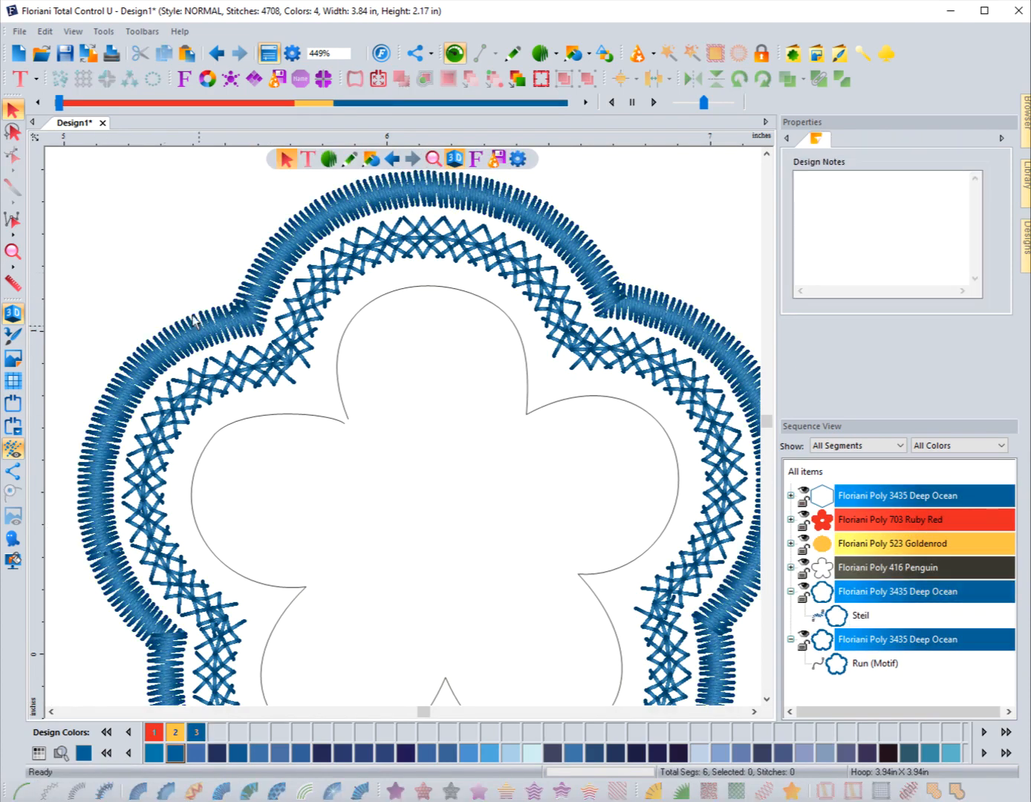
{"action": "scroll", "coordinate": [262, 444], "scroll_direction": "down", "scroll_amount": 2}
{"action": "scroll", "coordinate": [262, 444], "scroll_direction": "down", "scroll_amount": 2}
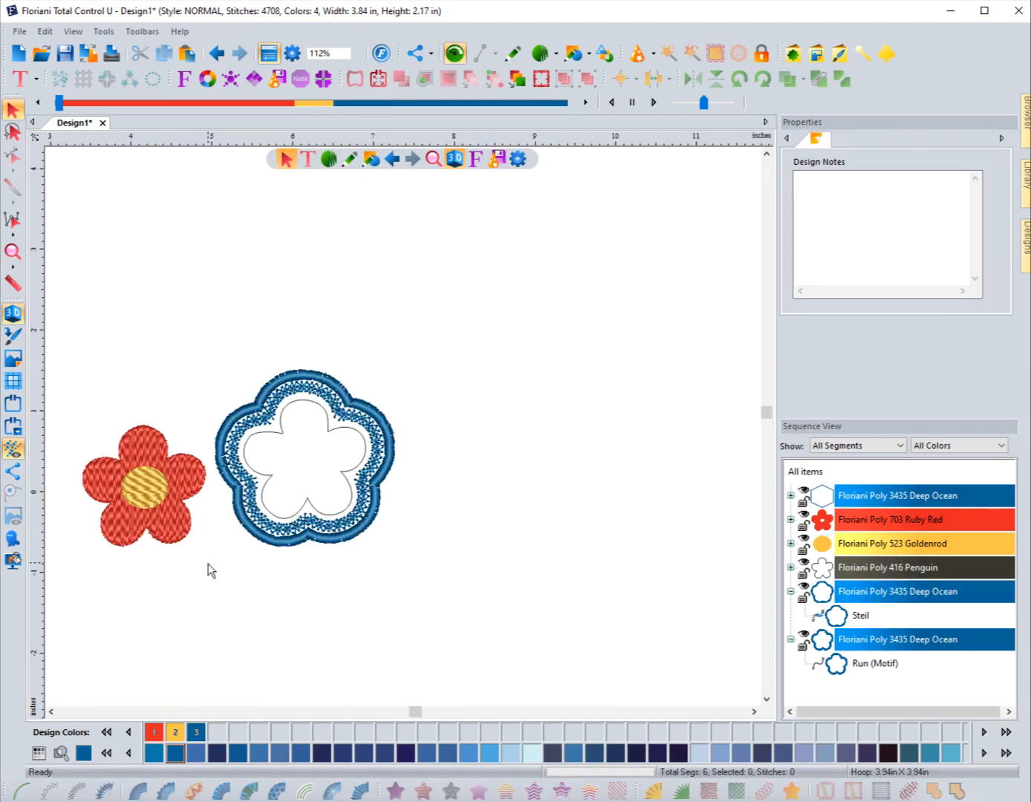